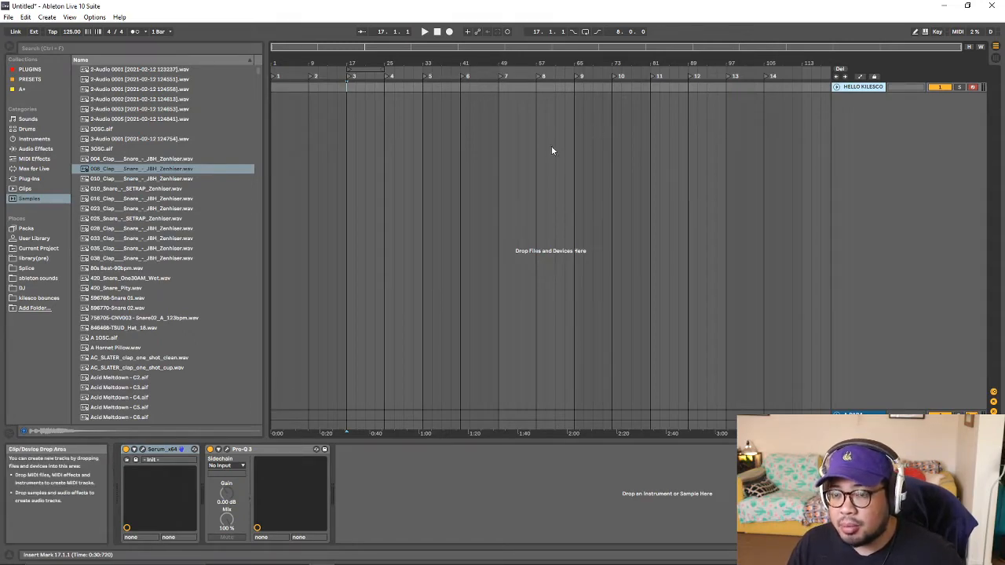
pyautogui.click(429, 88)
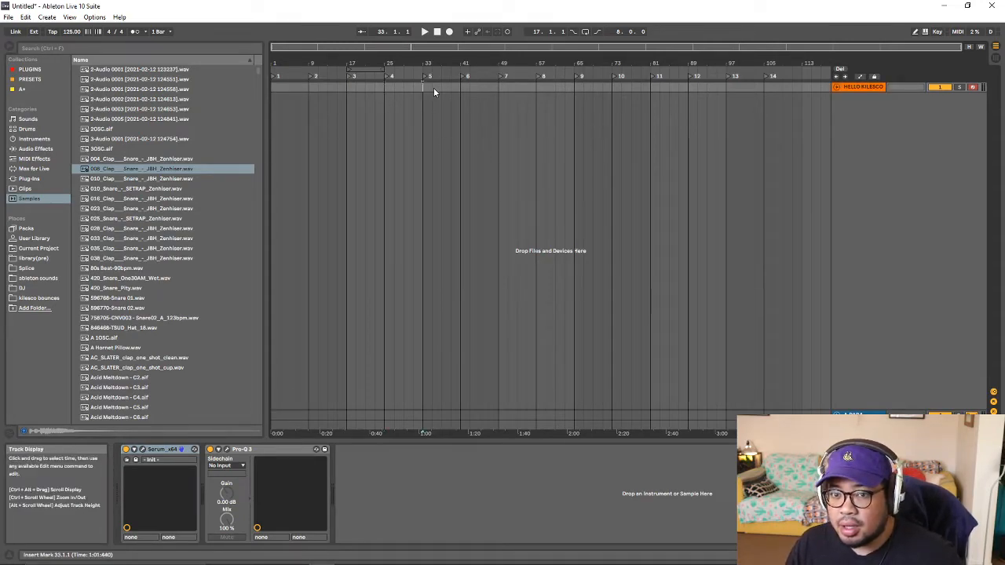
pyautogui.click(611, 87)
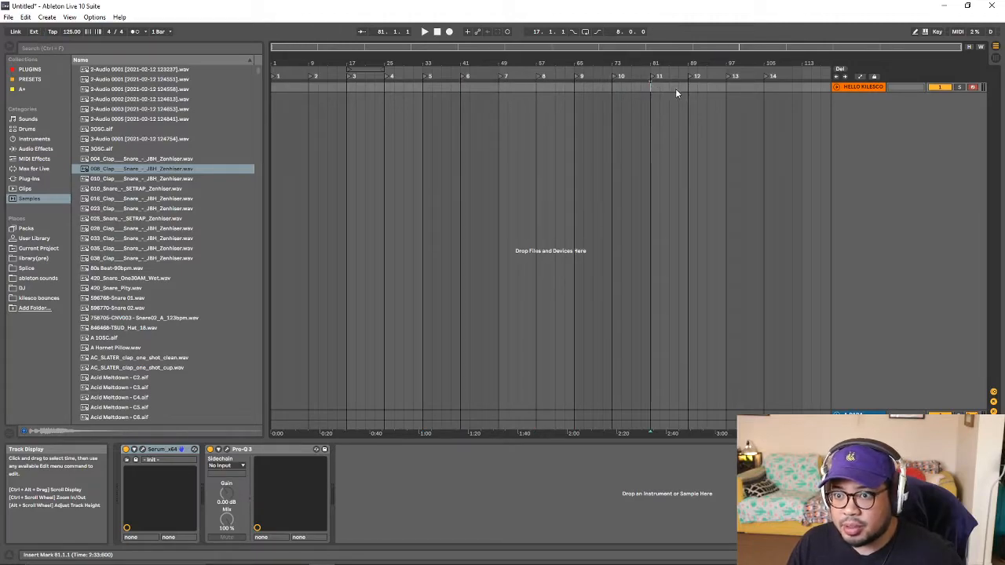
pyautogui.click(762, 86)
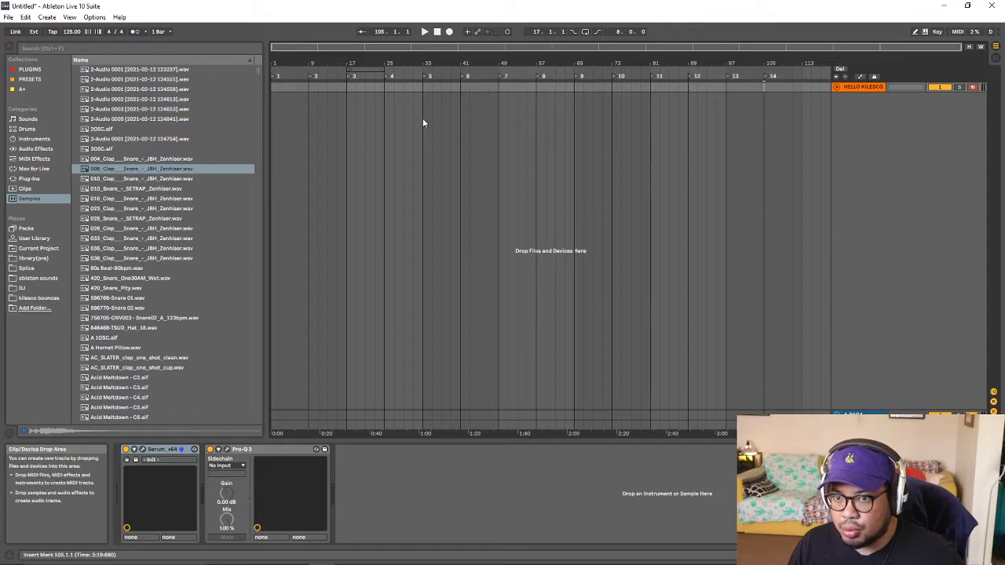
# - Add a new MIDI track and a new audio track below the HELLO KILESCO track
pyautogui.click(859, 157)
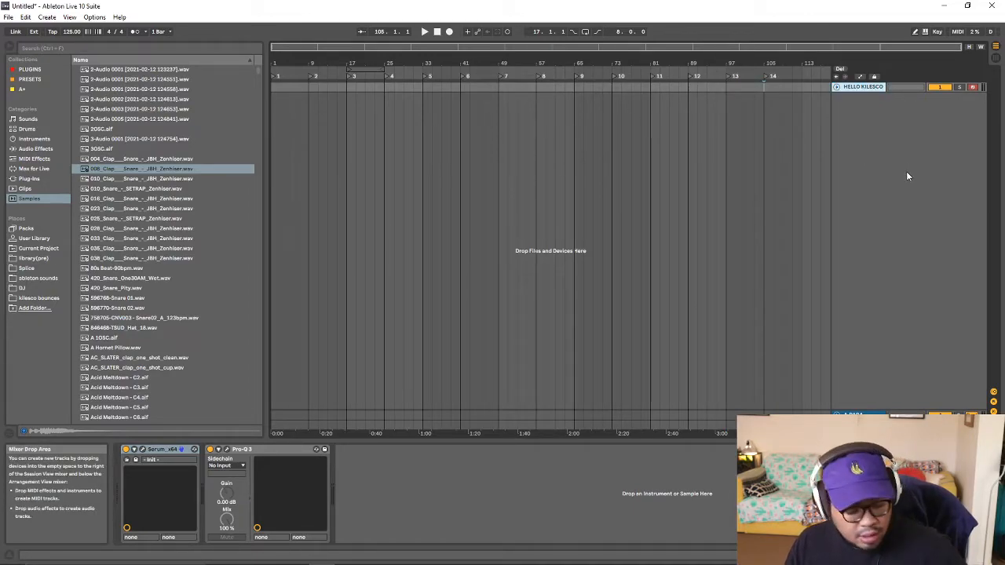
pyautogui.hotkey('ctrl', 'shift', 't')
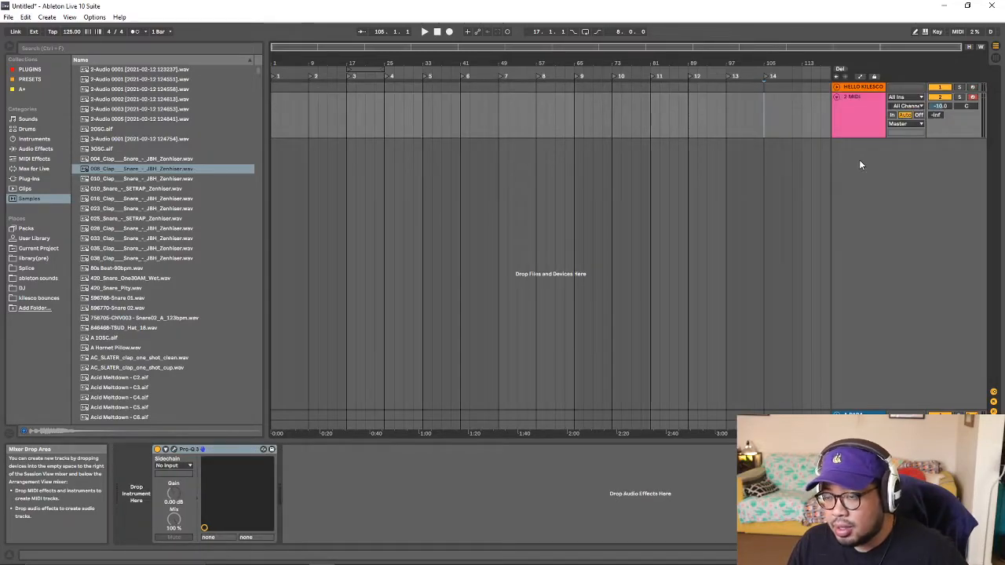
pyautogui.hotkey('ctrl', 't')
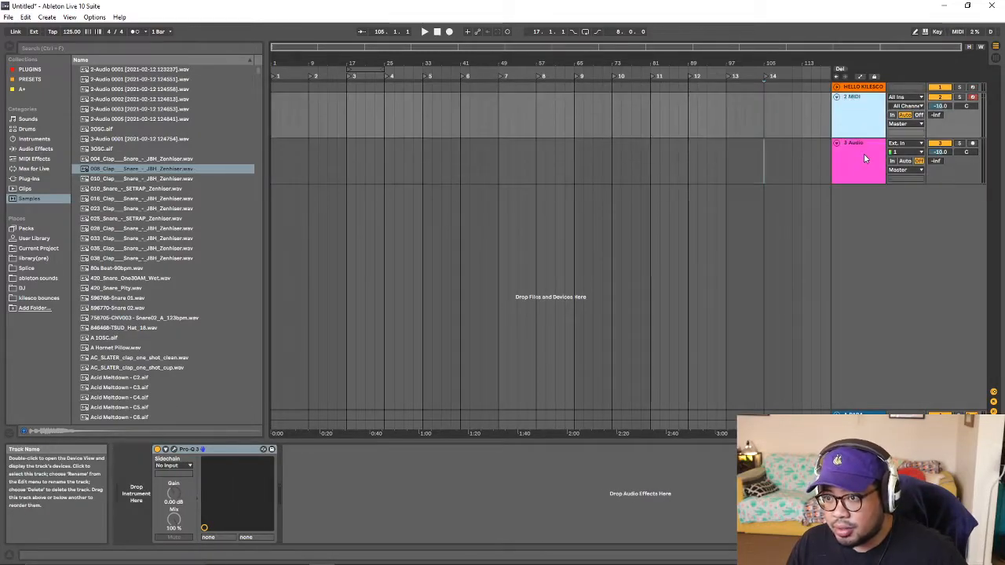
pyautogui.click(861, 118)
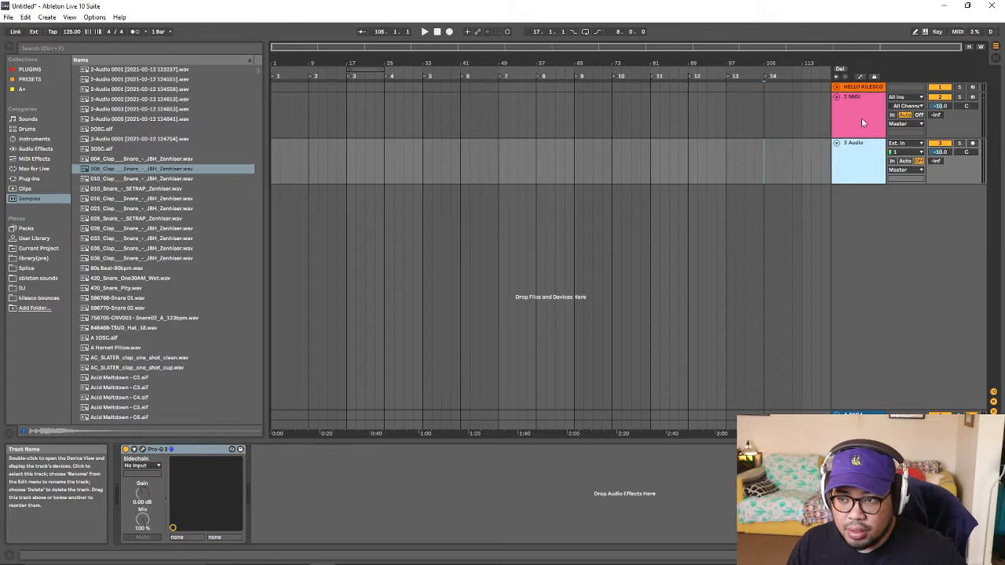
pyautogui.click(869, 153)
pyautogui.click(861, 118)
pyautogui.click(858, 164)
pyautogui.click(858, 148)
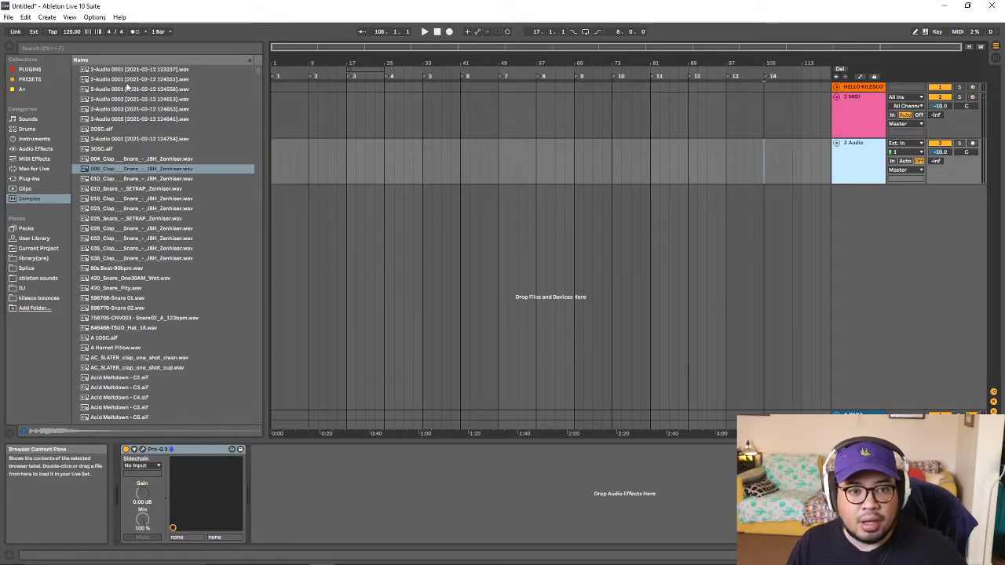
# - Place the sample 010_Clap___Snare_-_JBH_Zenhiser.wav on the audio track at bar 17
pyautogui.click(142, 179)
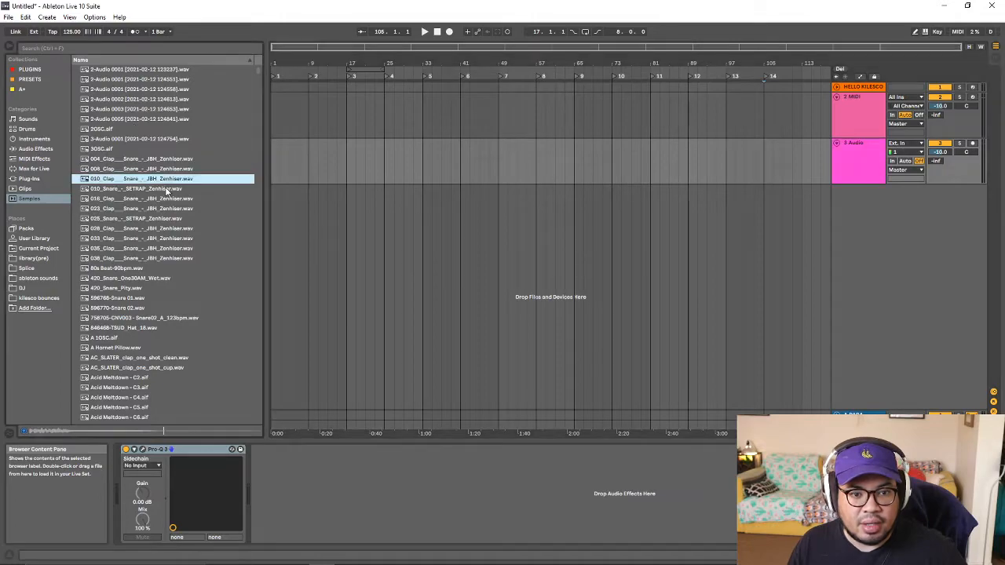
pyautogui.moveTo(165, 184); pyautogui.dragTo(347, 168)
pyautogui.moveTo(363, 66); pyautogui.dragTo(645, 242)
pyautogui.moveTo(567, 65); pyautogui.dragTo(567, 220)
# - Play the clap clip on the audio track from bar 17 to hear it
pyautogui.click(454, 167)
pyautogui.press('space')
pyautogui.press('space')
pyautogui.click(463, 174)
pyautogui.press('space')
pyautogui.press('space')
# - Load the same 010_Clap sample as an instrument on the MIDI track and set its playback mode to 1-Shot
pyautogui.click(861, 114)
pyautogui.doubleClick(865, 116)
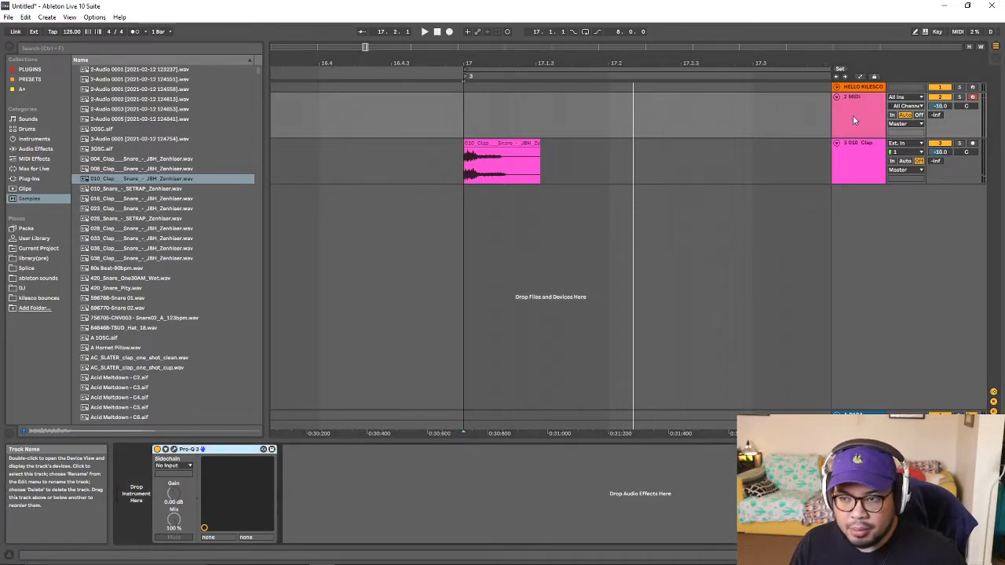
pyautogui.moveTo(139, 181); pyautogui.dragTo(162, 496)
pyautogui.click(133, 488)
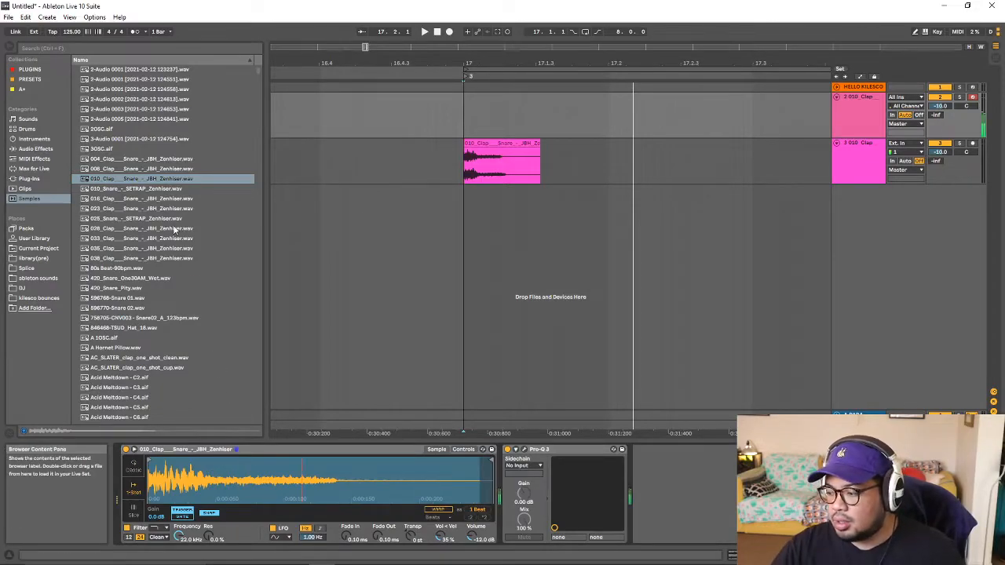
# - Capture a played C3 note as a MIDI clip on the MIDI track and trim it to one beat starting at bar 17
pyautogui.click(461, 120)
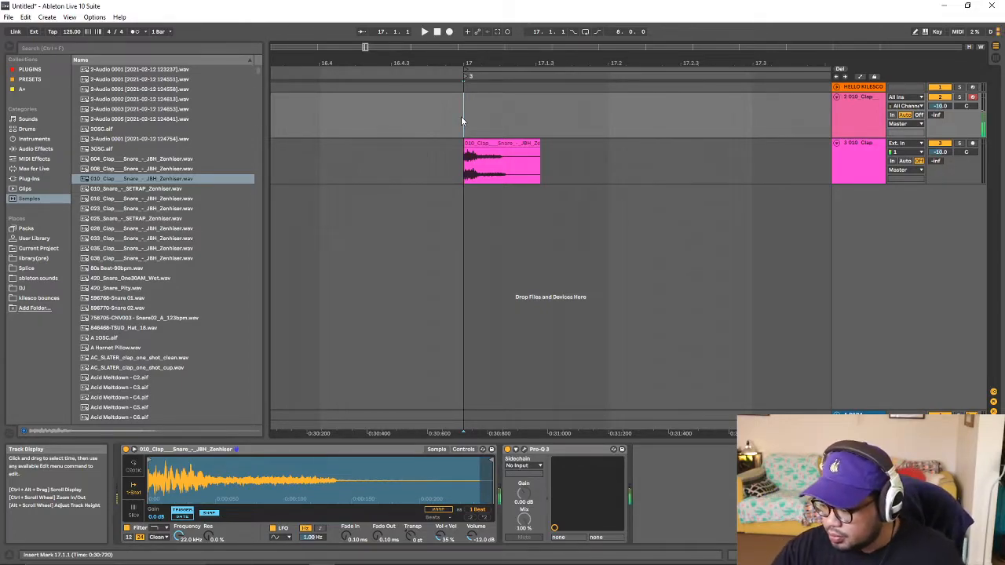
pyautogui.press('space')
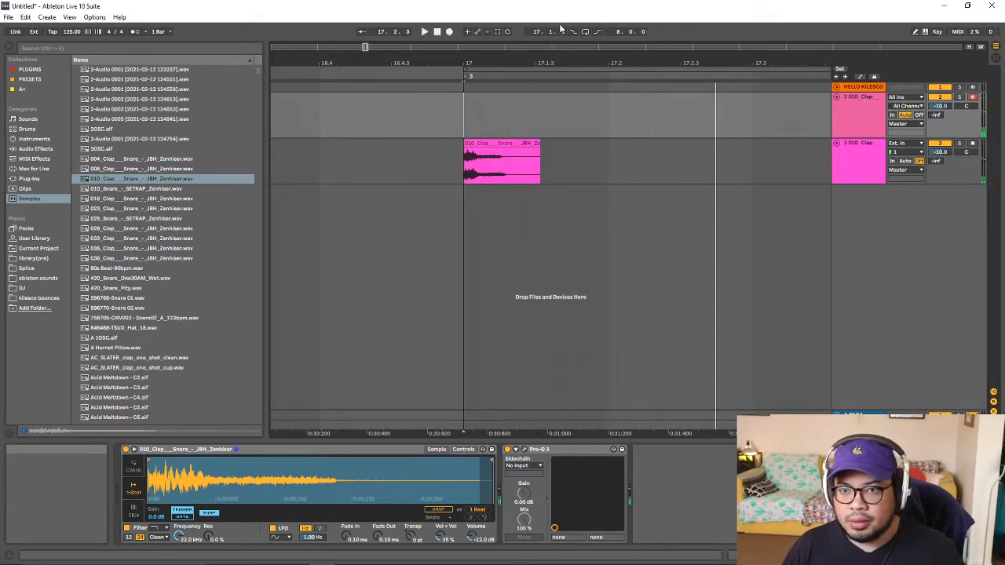
pyautogui.click(498, 32)
pyautogui.doubleClick(540, 97)
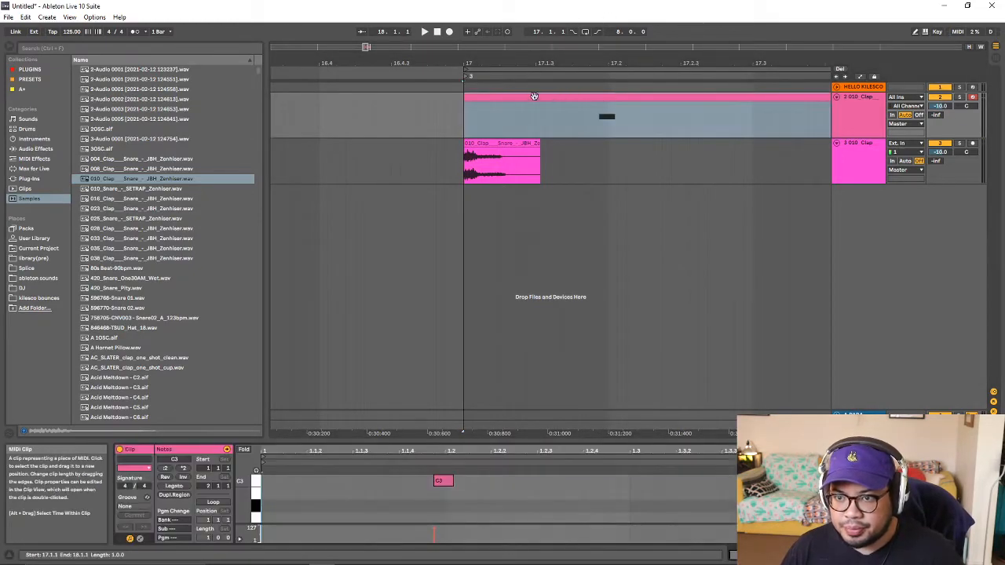
pyautogui.moveTo(546, 97); pyautogui.dragTo(413, 101)
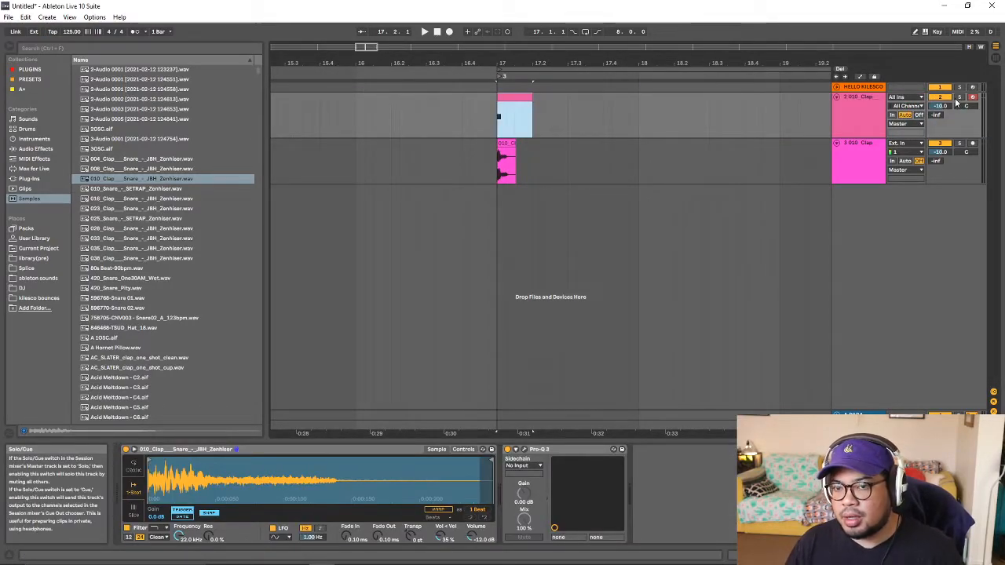
# - Play the MIDI clip and the audio clip together from bar 17
pyautogui.click(958, 98)
pyautogui.click(958, 144)
pyautogui.press('space')
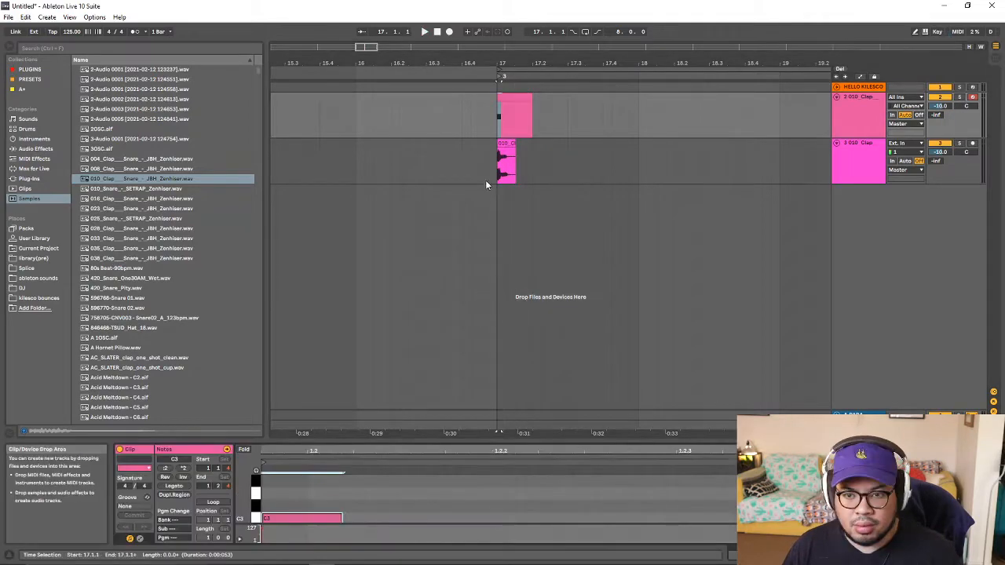
pyautogui.press('space')
pyautogui.press('space')
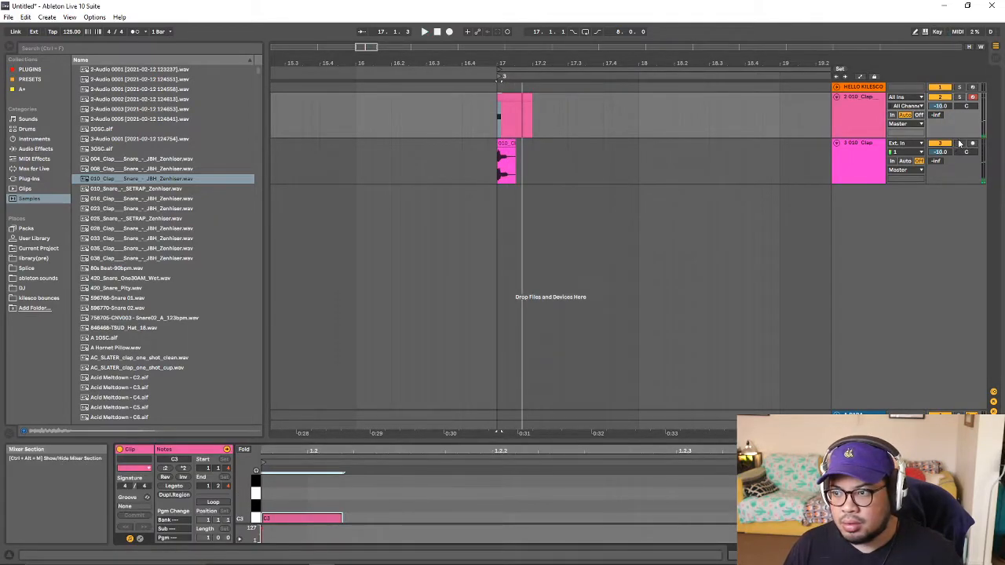
# - Solo the MIDI clap track and play it back from bar 17
pyautogui.click(959, 144)
pyautogui.press('space')
pyautogui.press('space')
pyautogui.press('space')
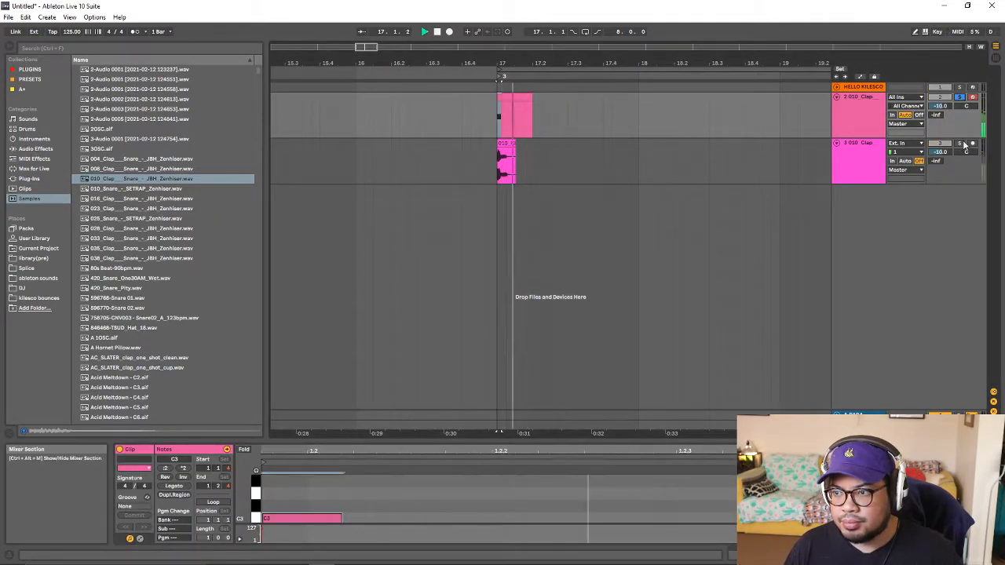
pyautogui.press('space')
# - Switch the solo to the audio clap track and play it for comparison
pyautogui.click(959, 98)
pyautogui.press('space')
pyautogui.press('space')
pyautogui.click(961, 145)
pyautogui.press('space')
# - Inspect the contents of the audio clap clip and the MIDI clip at bar 17
pyautogui.click(857, 165)
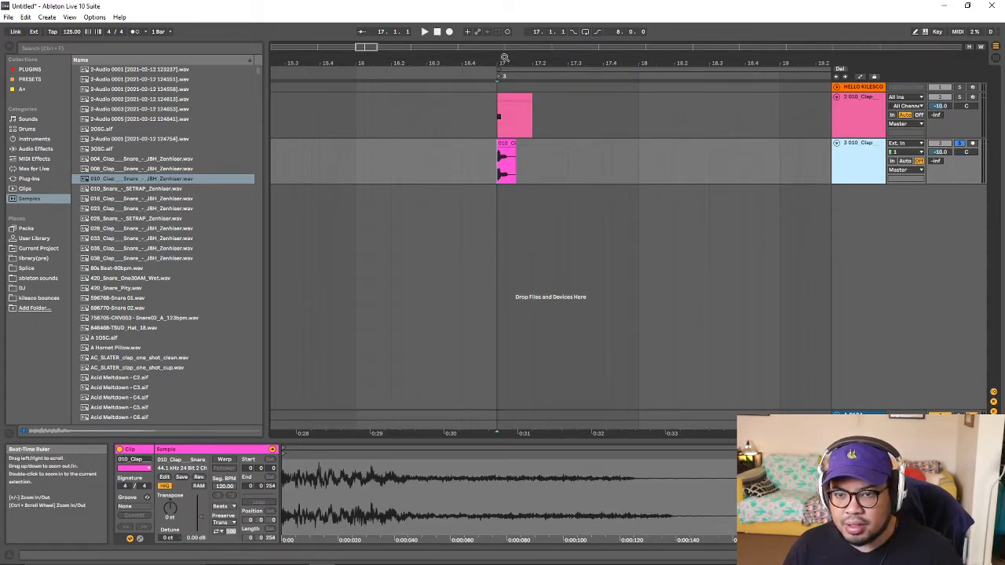
pyautogui.moveTo(505, 52); pyautogui.dragTo(515, 164)
pyautogui.moveTo(512, 69); pyautogui.dragTo(502, 124)
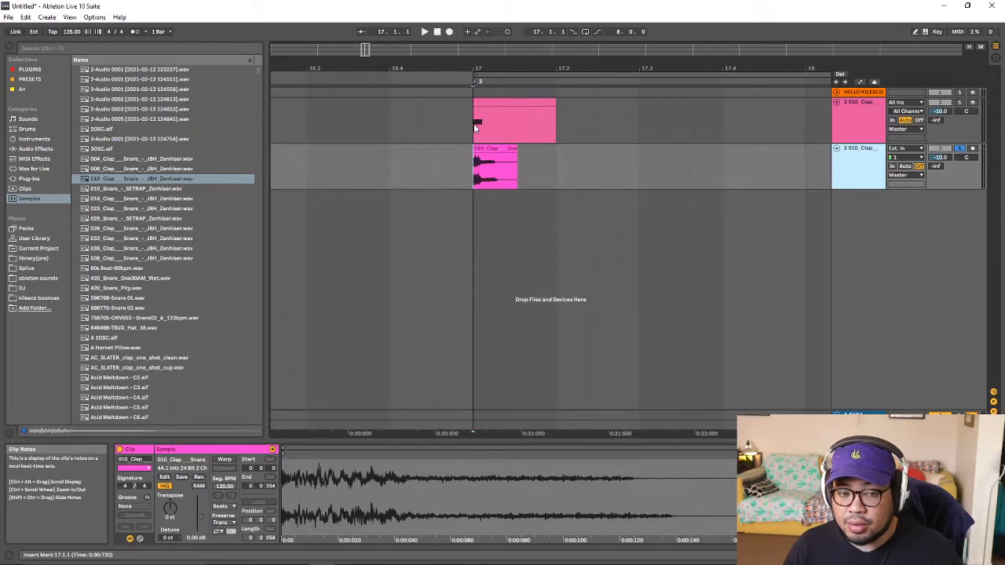
pyautogui.click(493, 130)
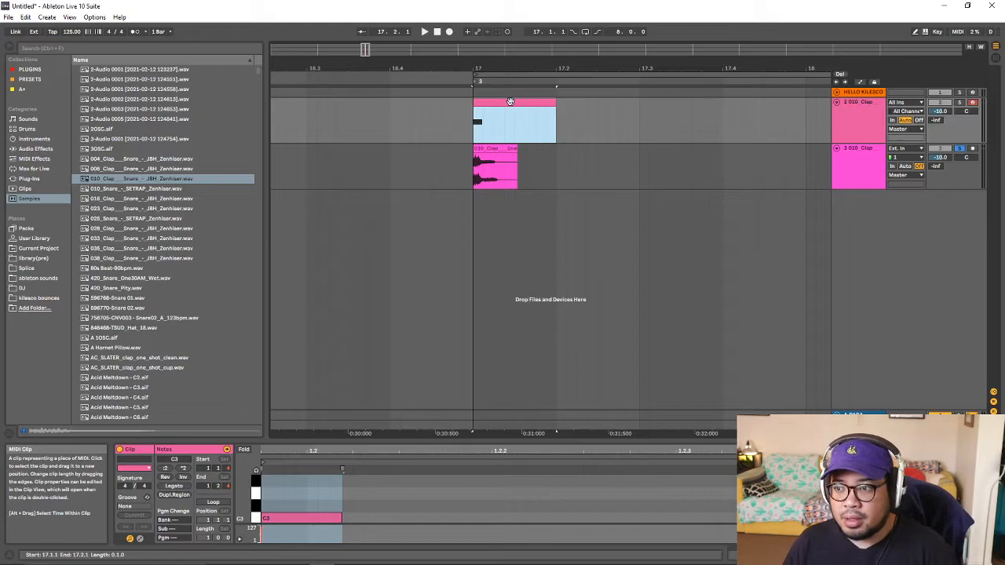
# - Turn off solo on the audio clap track and fold both clap tracks
pyautogui.click(960, 148)
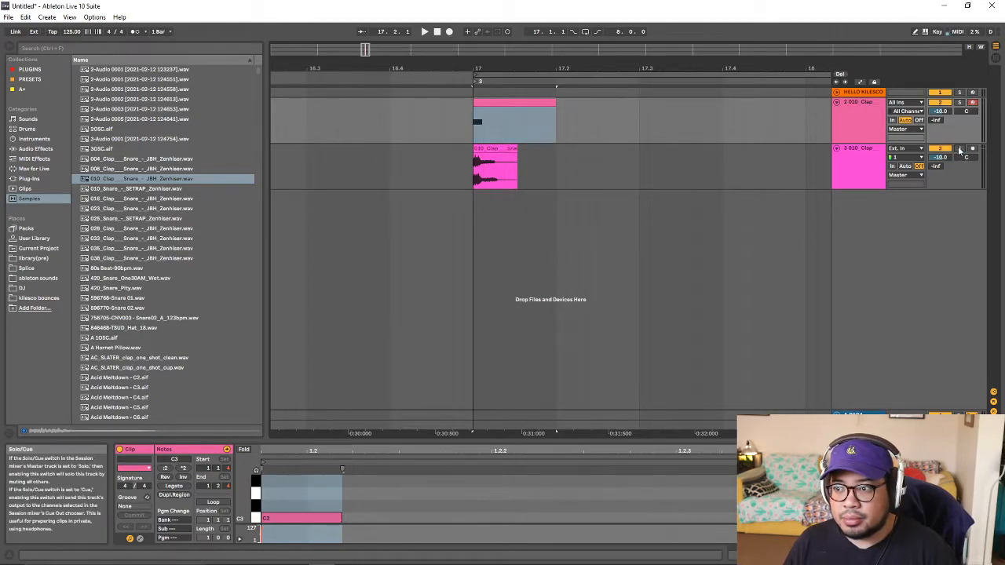
pyautogui.click(836, 102)
pyautogui.click(836, 112)
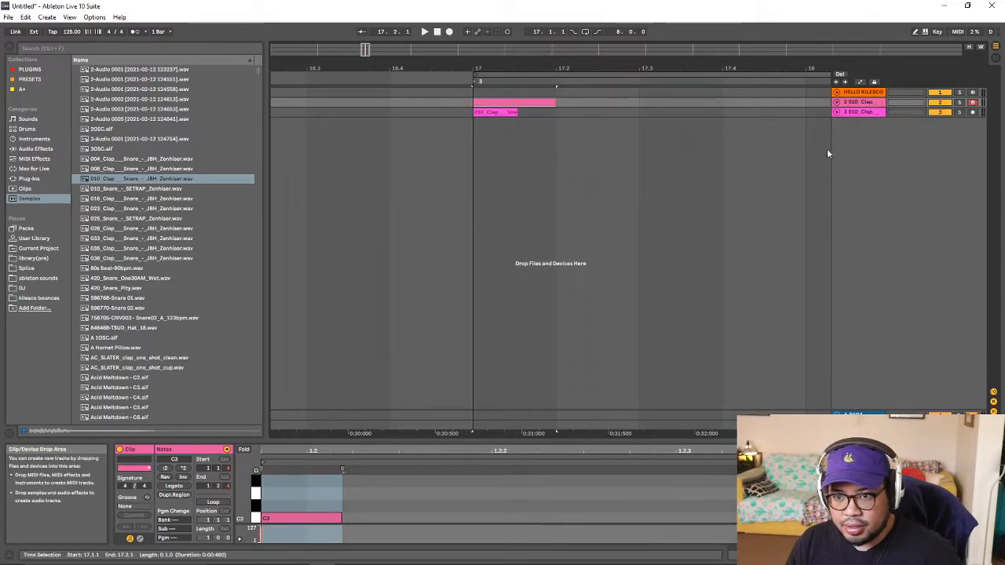
# - Load House Snare.als from the DRUM CHANNELS folder of the User Library as a new track
pyautogui.click(207, 47)
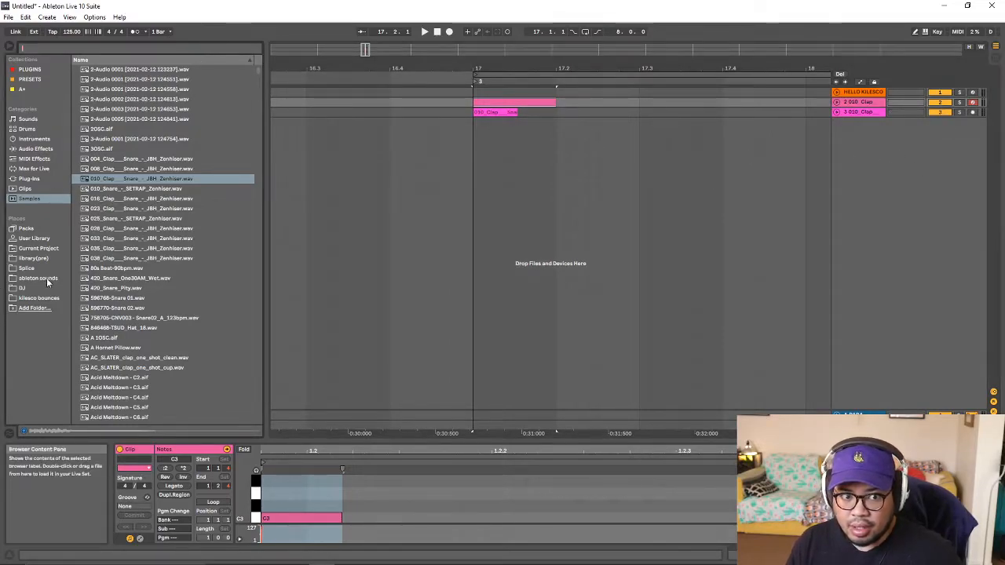
pyautogui.click(35, 238)
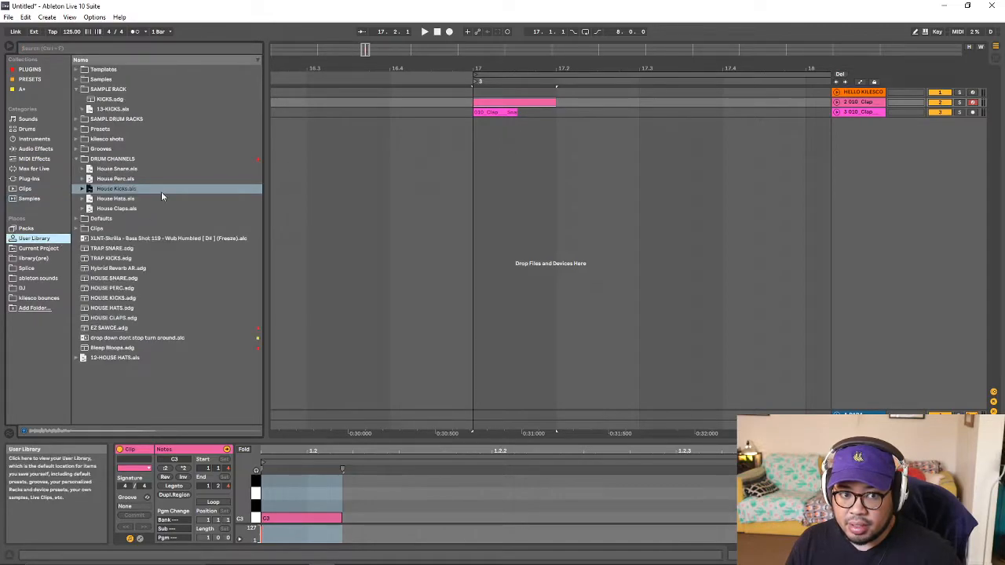
pyautogui.click(89, 190)
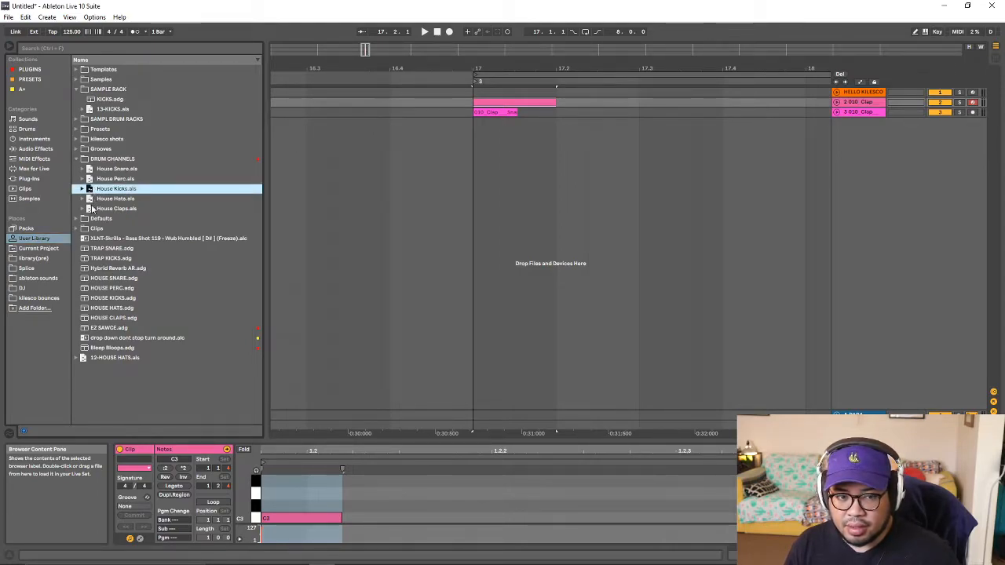
pyautogui.press('Up')
pyautogui.press('Up')
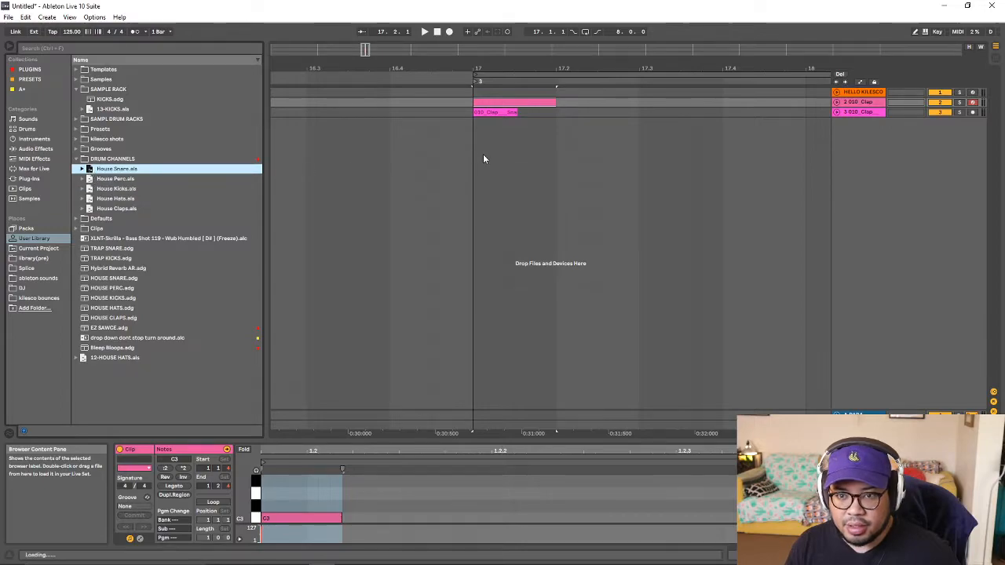
pyautogui.click(482, 161)
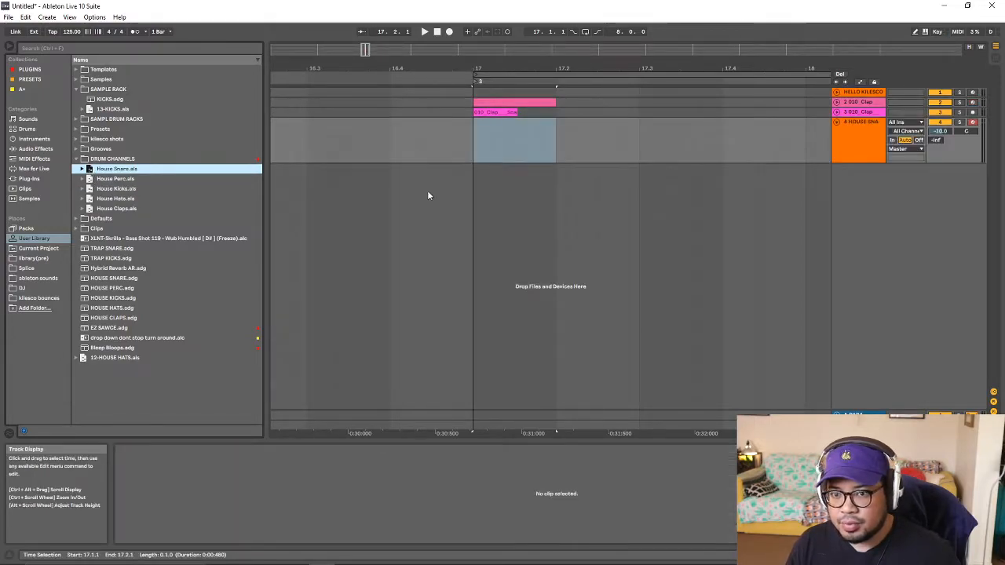
# - Show the HOUSE SNARE drum rack and look through its pad banks, auditioning the snare samples
pyautogui.doubleClick(860, 135)
pyautogui.moveTo(137, 491); pyautogui.dragTo(137, 526)
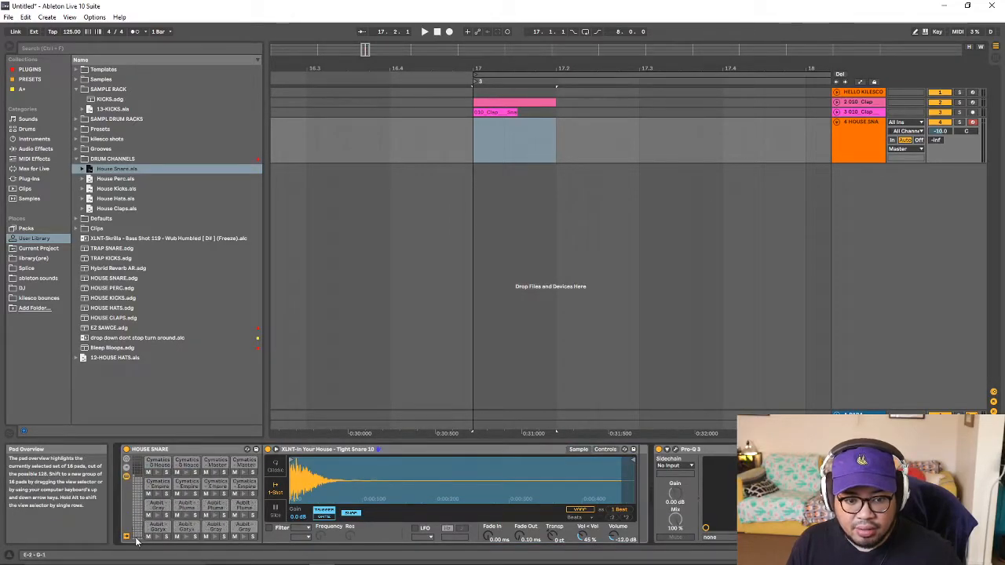
pyautogui.scroll(2, 146, 503)
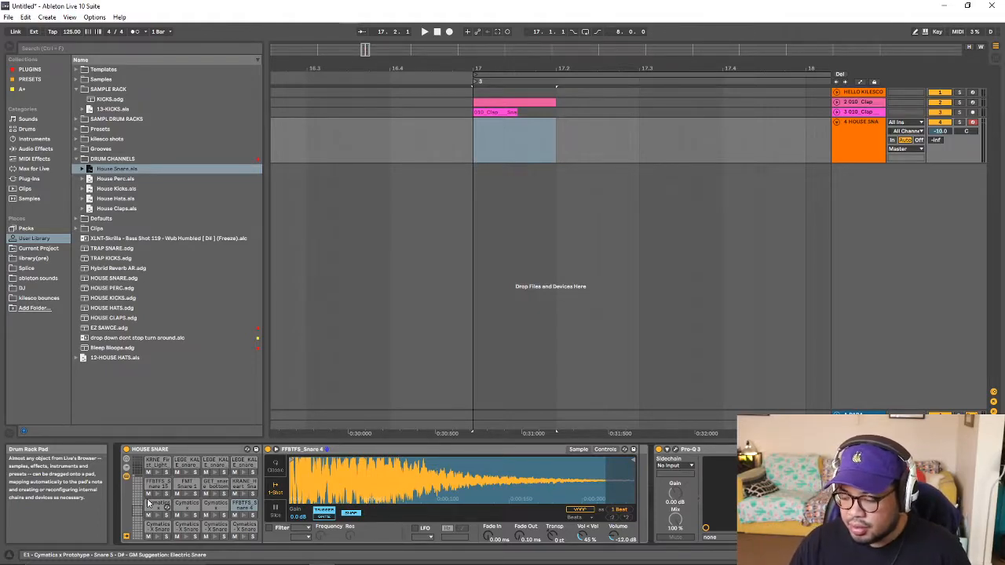
pyautogui.press('space')
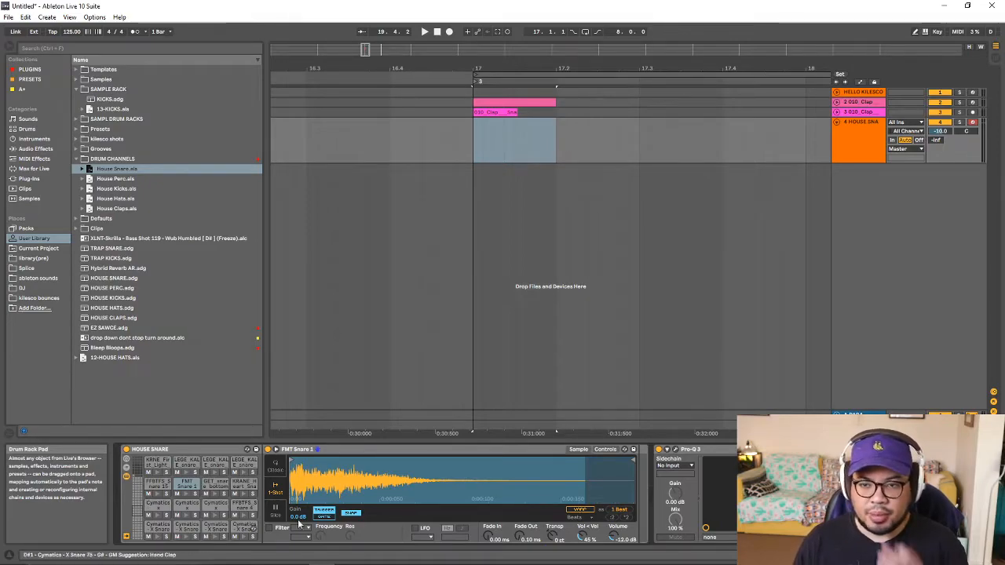
# - Delete the two 010_Clap tracks, keeping the House Snare track
pyautogui.click(474, 143)
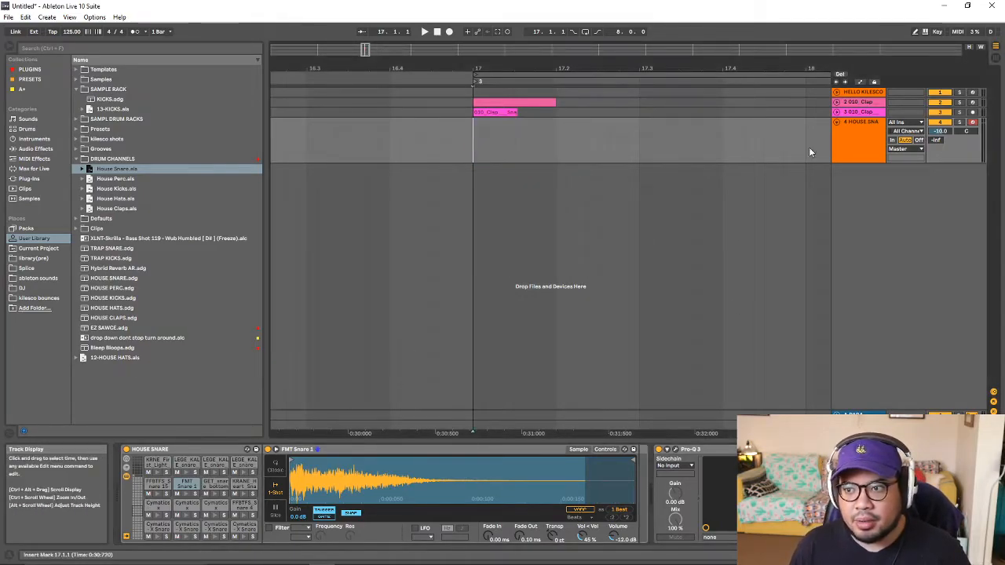
pyautogui.click(870, 153)
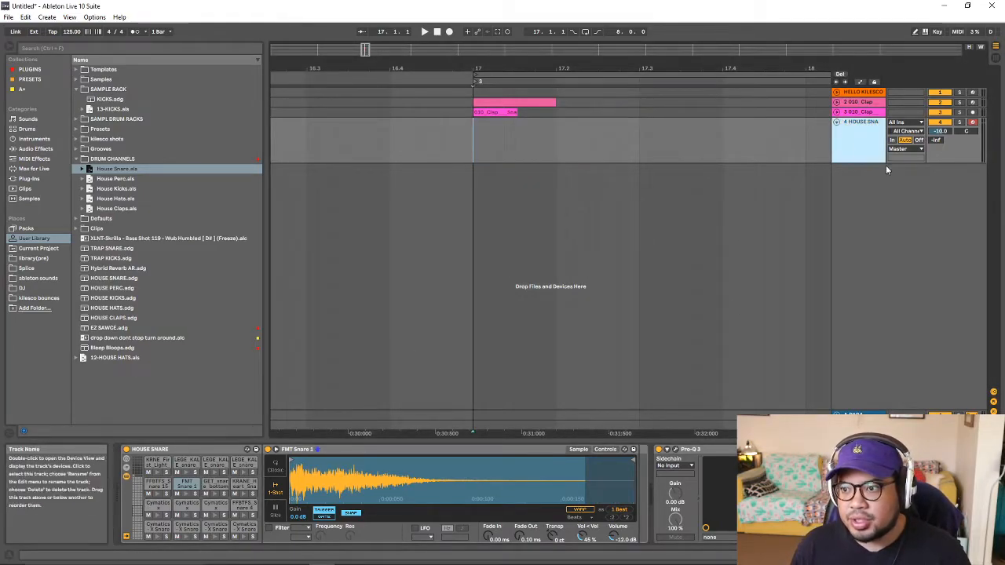
pyautogui.click(865, 113)
pyautogui.keyDown('shift'); pyautogui.click(865, 114); pyautogui.keyUp('shift')
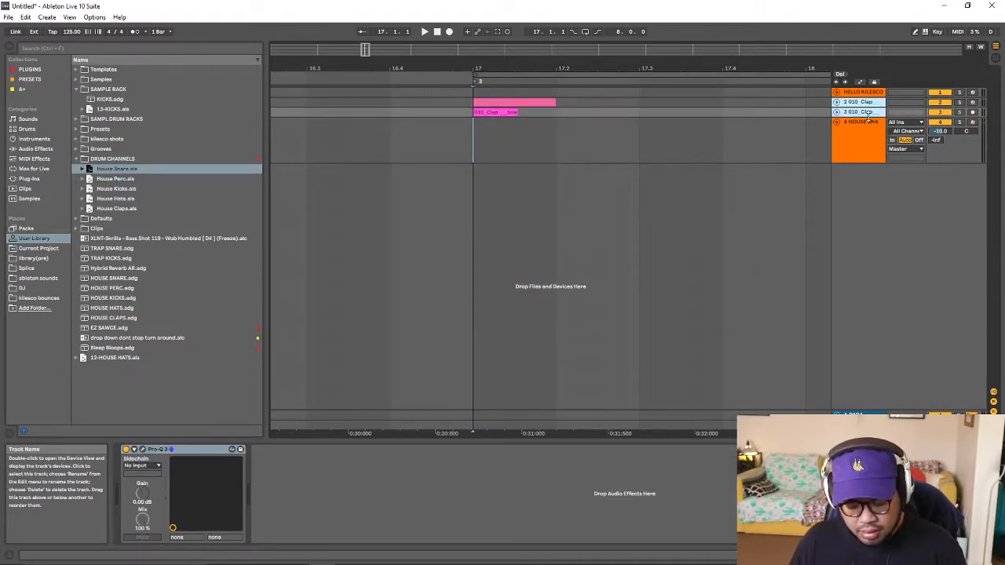
pyautogui.press('Delete')
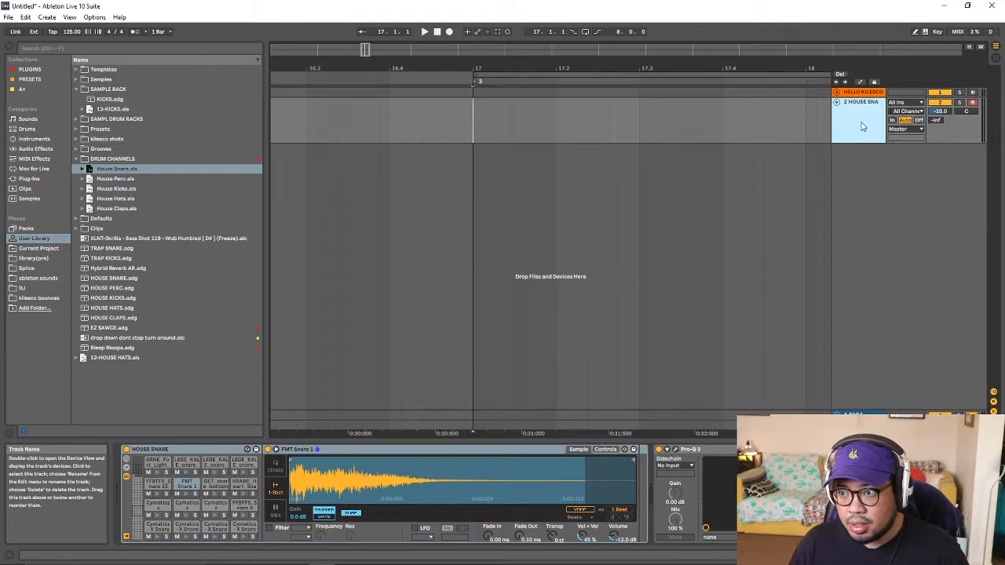
# - Record a snare pattern hitting on beats 2 and 4 into the arrangement on the House Snare track from bar 17
pyautogui.click(473, 122)
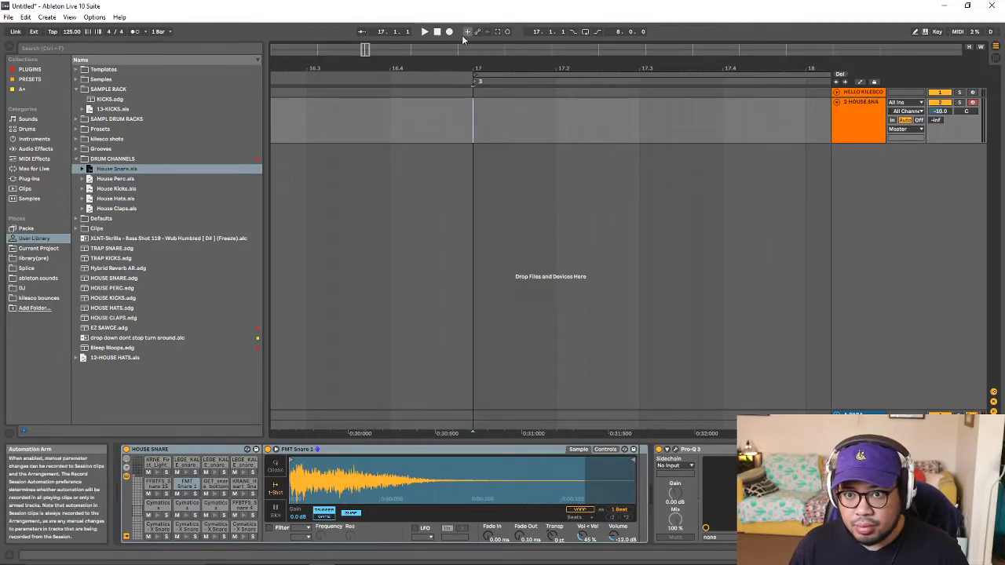
pyautogui.click(450, 31)
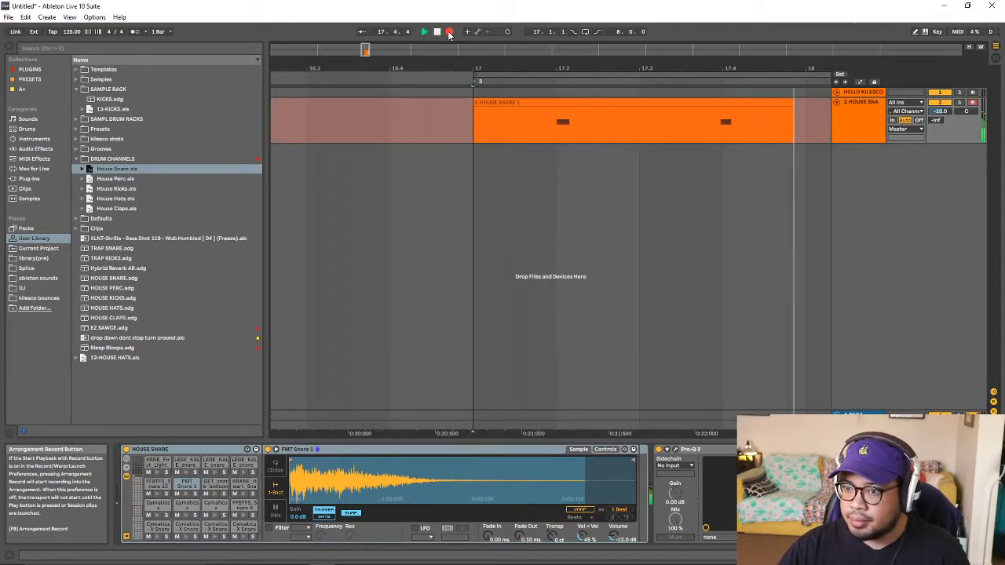
pyautogui.click(449, 33)
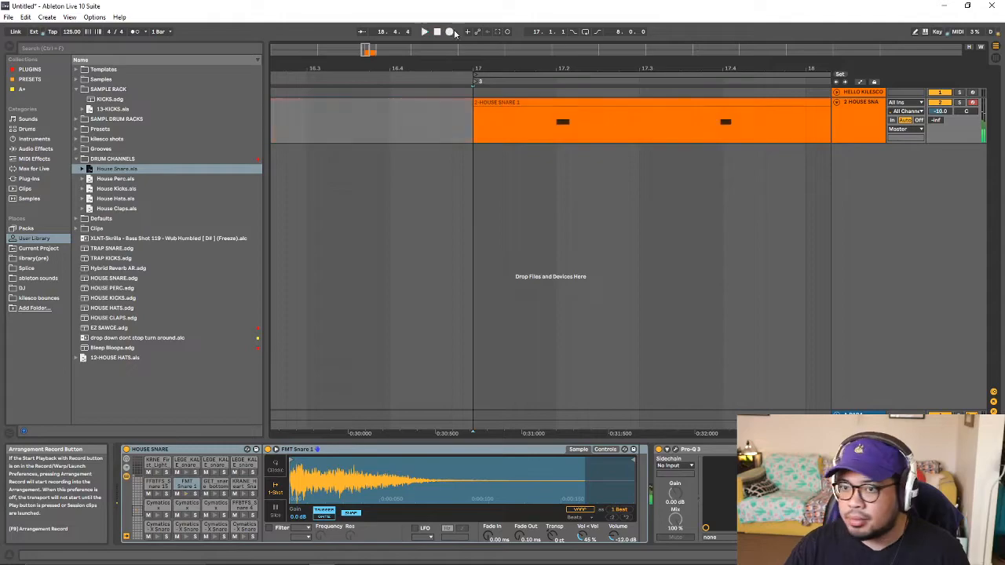
# - Quantize all notes in the recorded House Snare clip
pyautogui.doubleClick(543, 102)
pyautogui.click(559, 498)
pyautogui.hotkey('ctrl', 'a')
pyautogui.hotkey('ctrl', 'u')
# - Duplicate the two-bar House Snare clip three times so it fills bars 17 to 25
pyautogui.moveTo(660, 69); pyautogui.dragTo(660, 24)
pyautogui.click(682, 100)
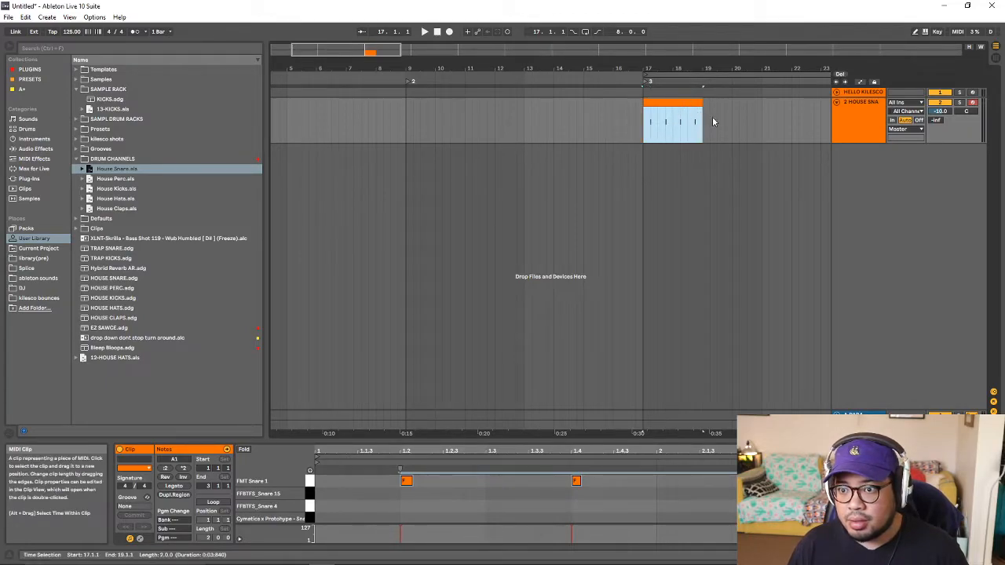
pyautogui.hotkey('ctrl', 'd')
pyautogui.hotkey('ctrl', 'd')
pyautogui.hotkey('ctrl', 'd')
pyautogui.moveTo(720, 68); pyautogui.dragTo(718, 47)
# - Add a new MIDI track below House Snare and load House Kicks.als from DRUM CHANNELS onto it
pyautogui.click(887, 223)
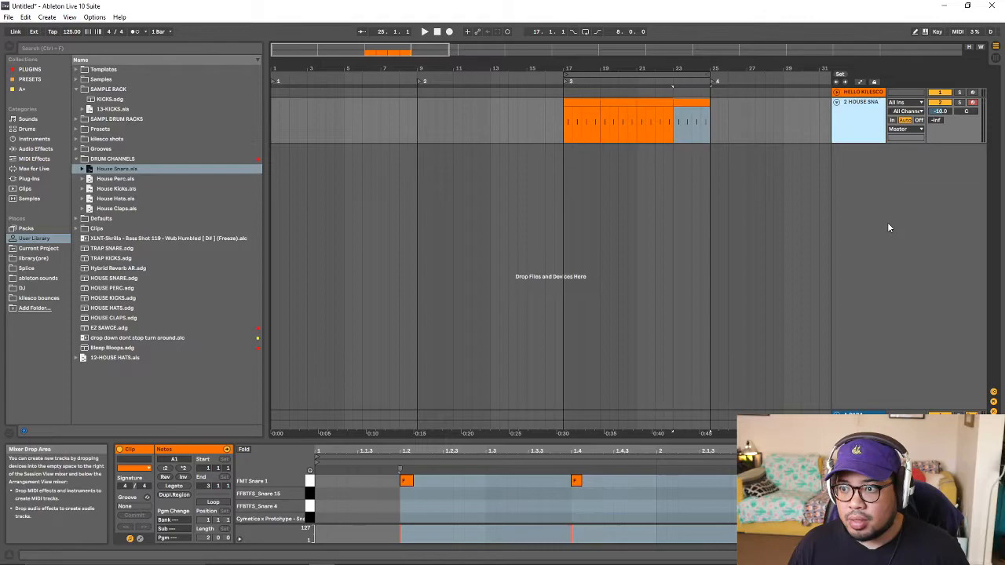
pyautogui.hotkey('ctrl', 'shift', 't')
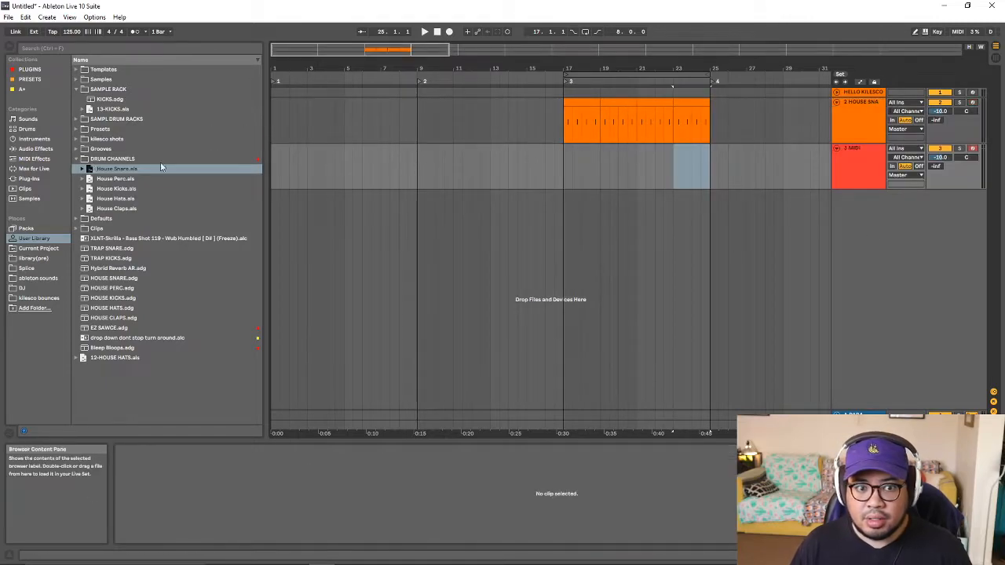
pyautogui.moveTo(131, 192); pyautogui.dragTo(608, 164)
# - Play along with the snares, capture the played kick pattern as a MIDI clip on the House Kicks track and trim its start
pyautogui.press('space')
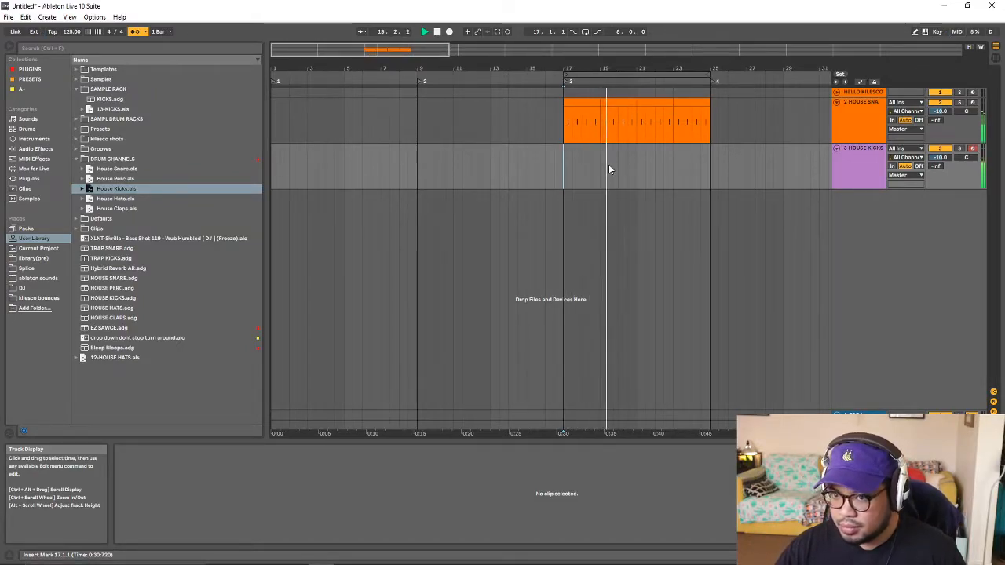
pyautogui.press('space')
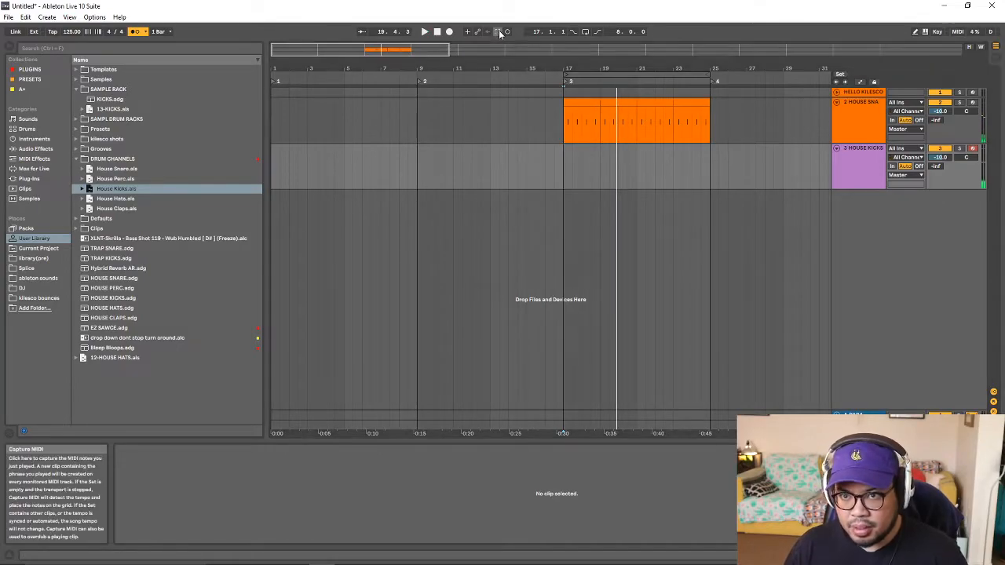
pyautogui.click(499, 32)
pyautogui.moveTo(565, 151)
pyautogui.mouseDown()
pyautogui.moveTo(609, 157)
pyautogui.moveTo(582, 158)
pyautogui.mouseUp()
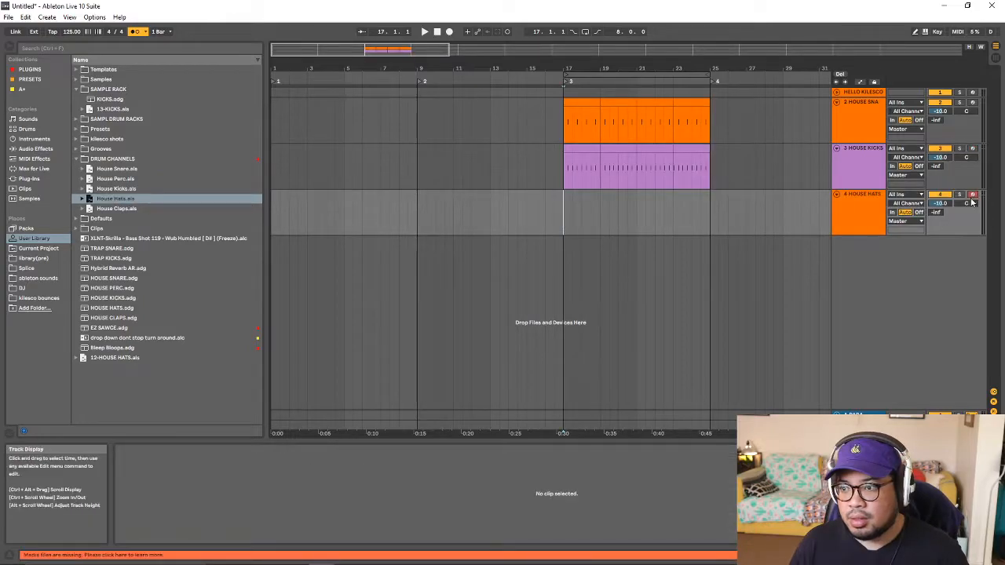
# - Play the hats along with the beat, capture them as a MIDI clip on the House Hats track and trim its start to bar 18
pyautogui.press('space')
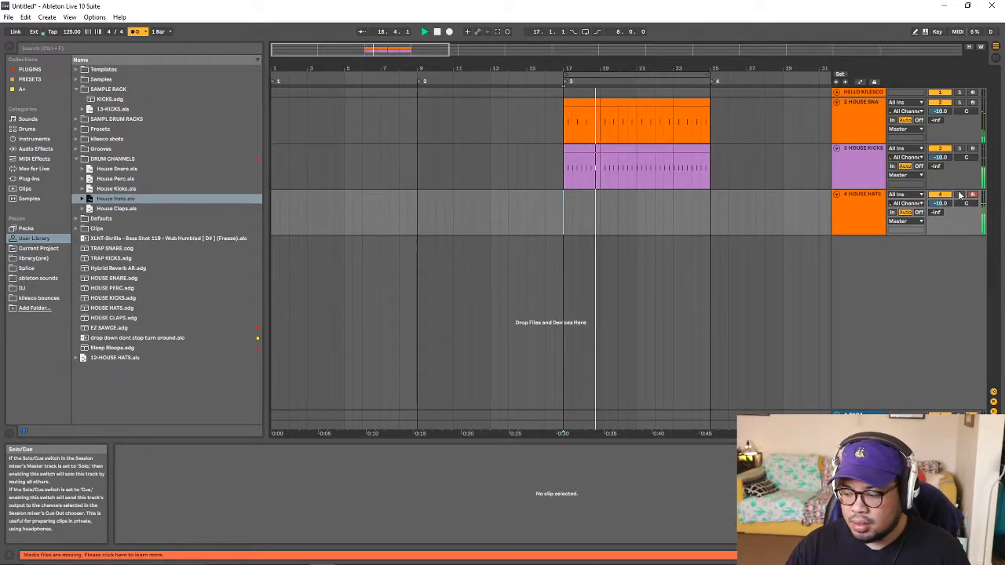
pyautogui.click(497, 32)
pyautogui.moveTo(565, 196); pyautogui.dragTo(579, 198)
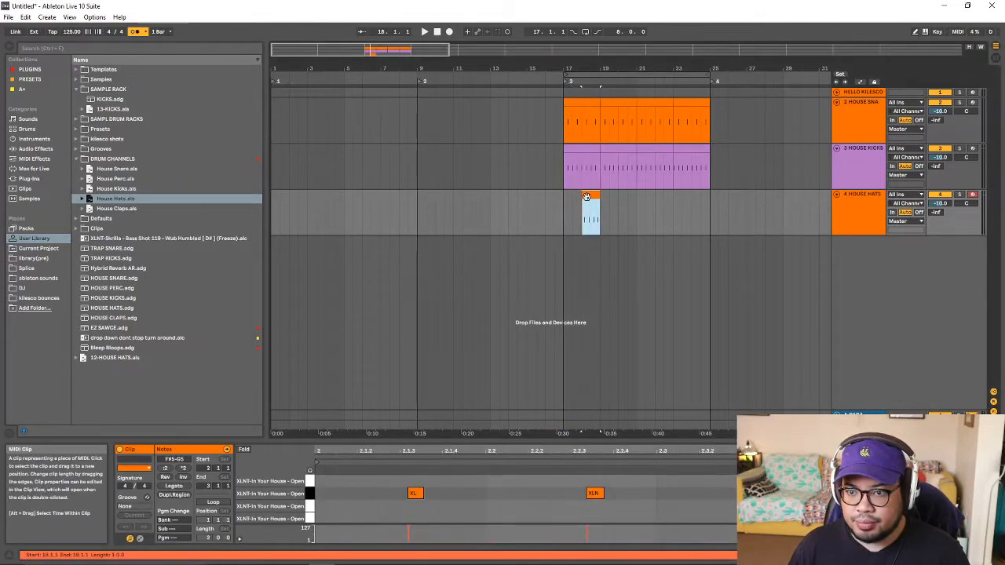
# - Quantize all notes in the captured House Hats clip
pyautogui.doubleClick(588, 194)
pyautogui.click(536, 505)
pyautogui.hotkey('ctrl', 'a')
pyautogui.hotkey('ctrl', 'u')
pyautogui.click(496, 507)
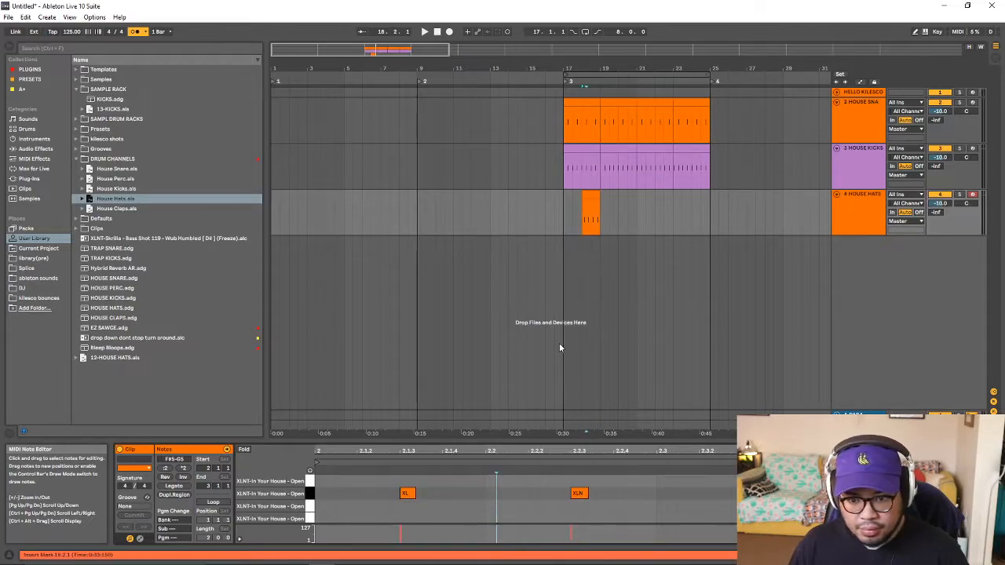
# - Copy the hat clip back to bar 17 and duplicate the resulting two bars until they reach bar 25
pyautogui.moveTo(591, 194); pyautogui.dragTo(573, 201)
pyautogui.click(595, 212)
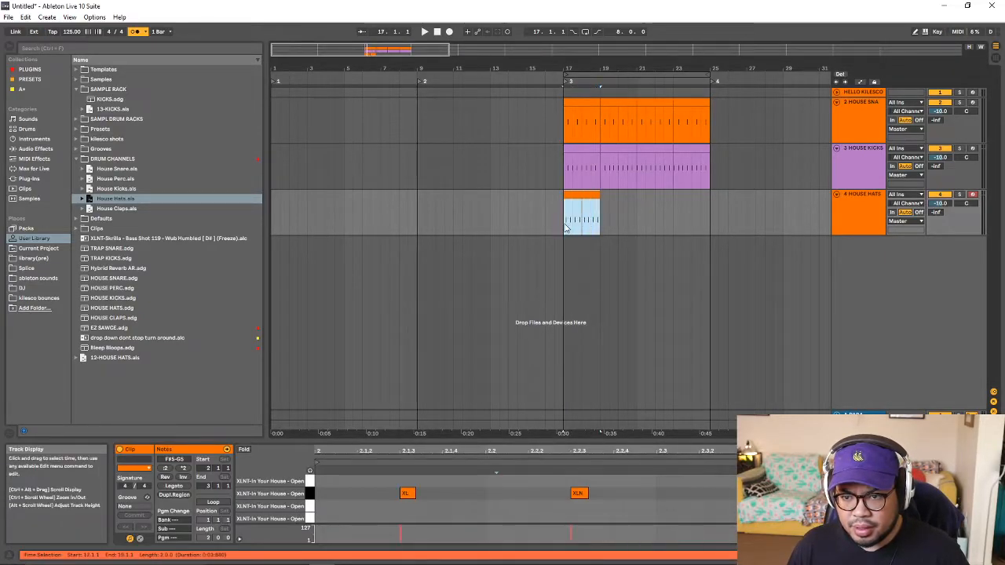
pyautogui.hotkey('ctrl', 'd')
pyautogui.hotkey('ctrl', 'd')
pyautogui.hotkey('ctrl', 'd')
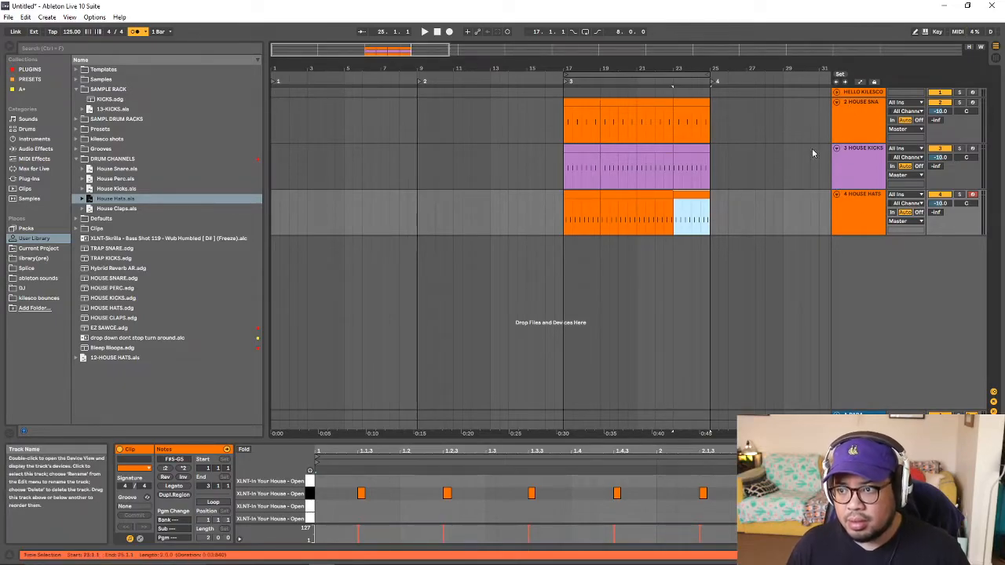
# - Group the House Snare, House Kicks and House Hats tracks and name the group midi
pyautogui.click(836, 92)
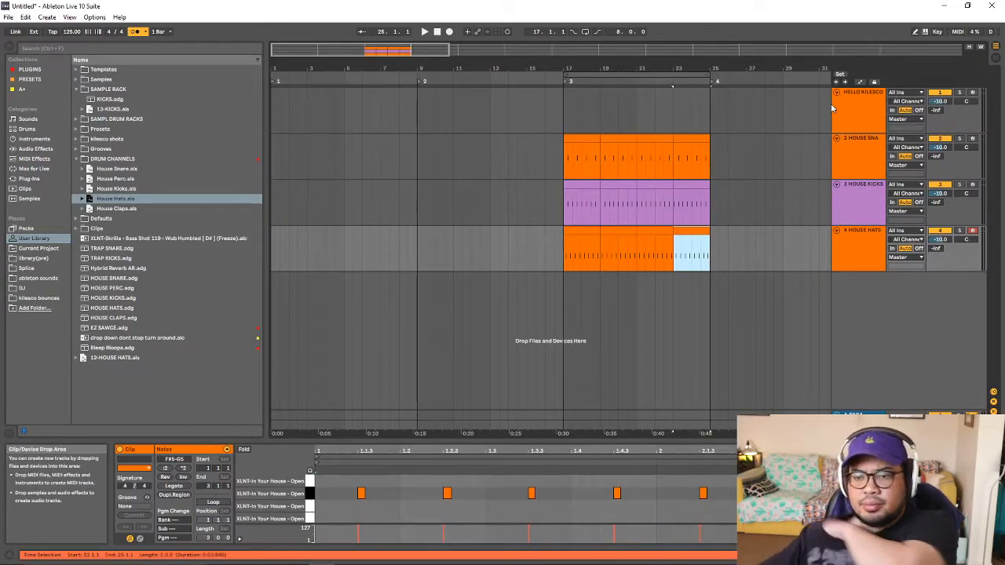
pyautogui.click(858, 227)
pyautogui.click(861, 164)
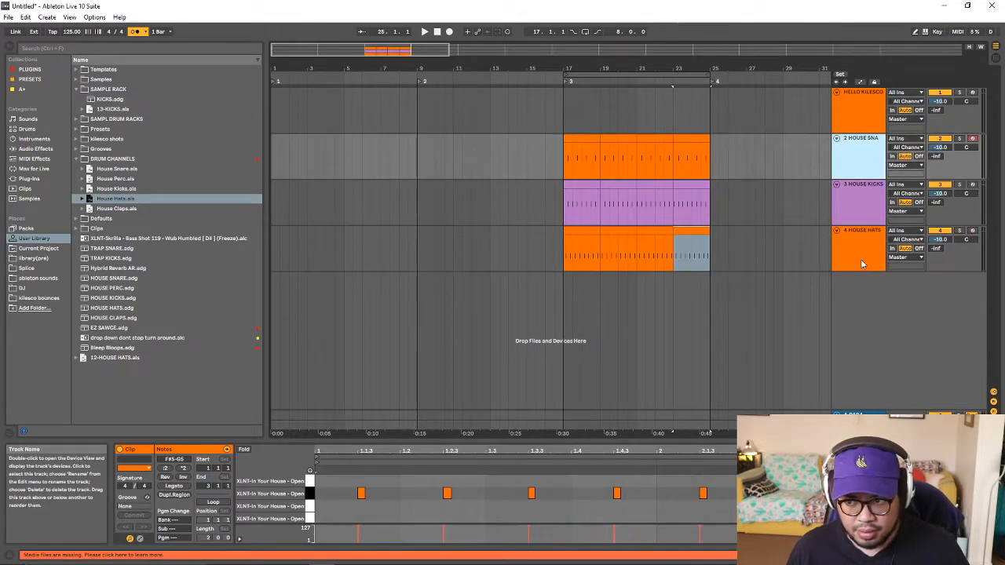
pyautogui.keyDown('shift'); pyautogui.click(874, 257); pyautogui.keyUp('shift')
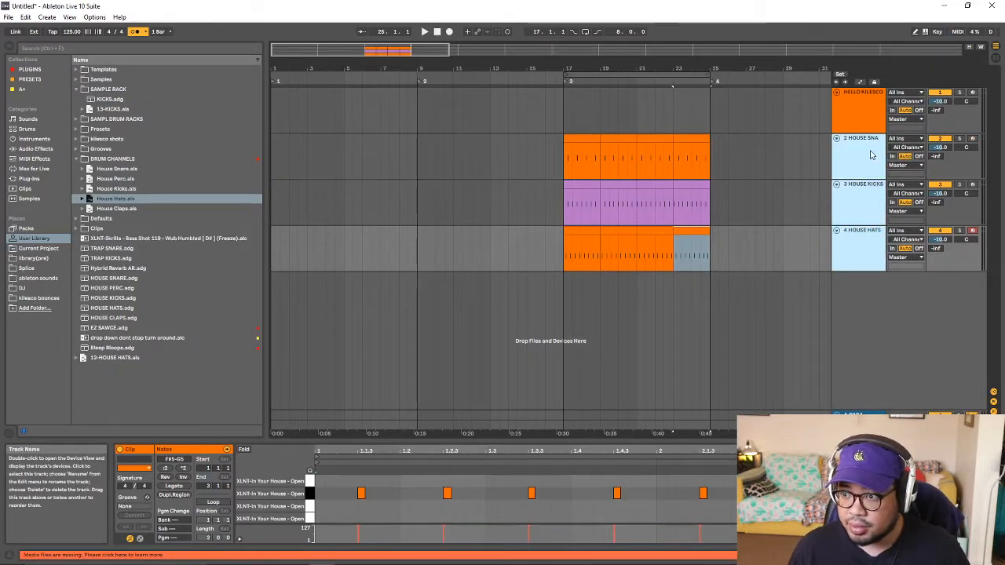
pyautogui.hotkey('ctrl', 'g')
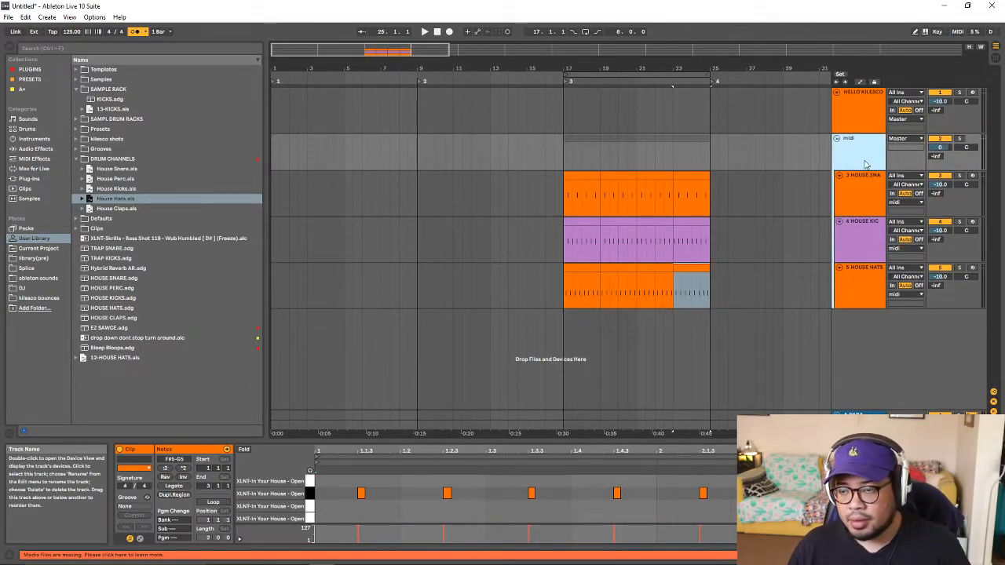
# - Place the Kick Joyride.wav sample on a new audio track at bar 17 and duplicate it on every beat up to bar 25
pyautogui.click(862, 202)
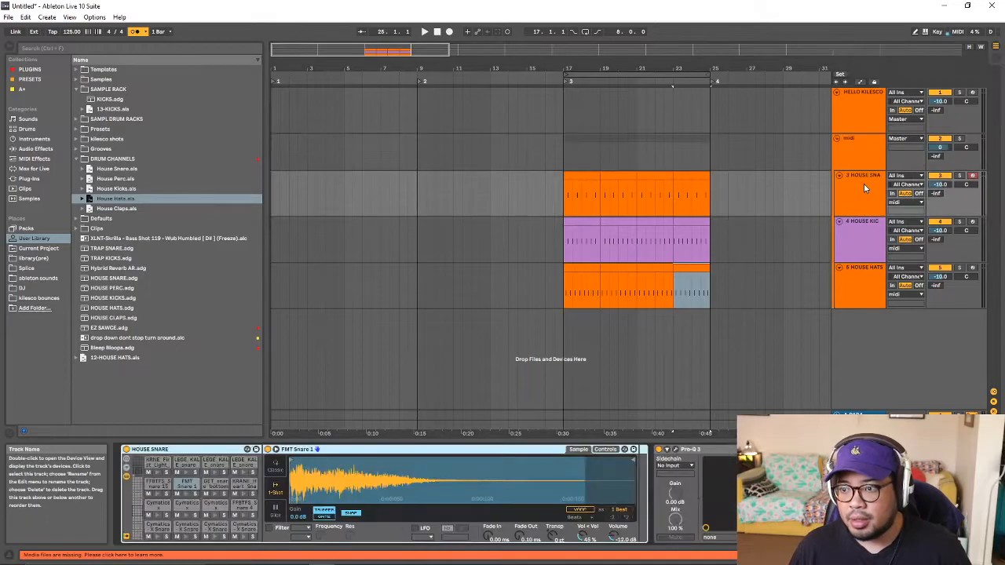
pyautogui.click(863, 243)
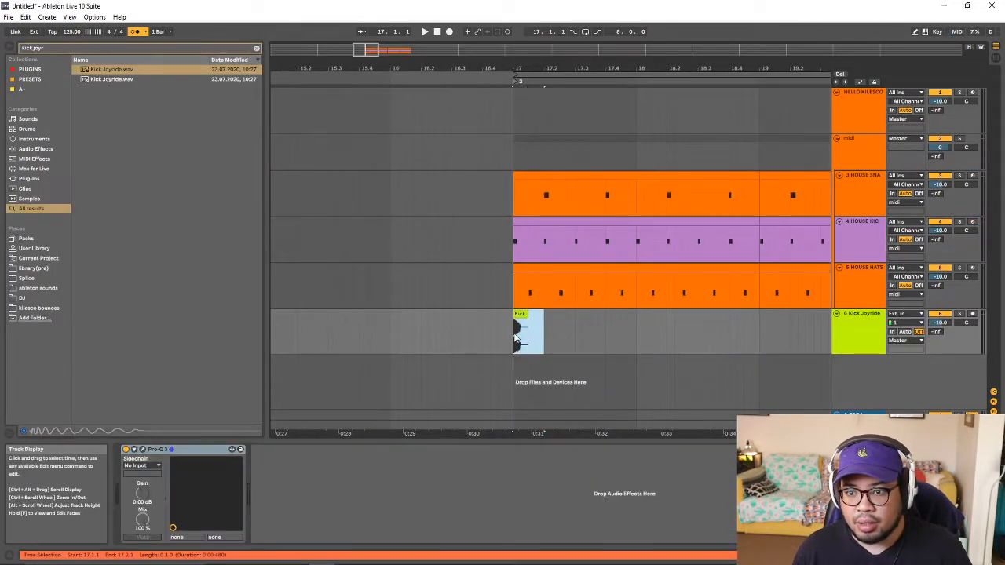
pyautogui.hotkey('ctrl', 'd')
pyautogui.hotkey('ctrl', 'd')
pyautogui.hotkey('ctrl', 'd')
pyautogui.hotkey('ctrl', 'd')
pyautogui.hotkey('ctrl', 'd')
pyautogui.hotkey('ctrl', 'd')
pyautogui.hotkey('ctrl', 'd')
pyautogui.hotkey('ctrl', 'd')
pyautogui.hotkey('ctrl', 'd')
pyautogui.hotkey('ctrl', 'd')
pyautogui.hotkey('ctrl', 'd')
pyautogui.hotkey('ctrl', 'd')
pyautogui.hotkey('ctrl', 'd')
pyautogui.hotkey('ctrl', 'd')
pyautogui.hotkey('ctrl', 'd')
pyautogui.moveTo(581, 70); pyautogui.dragTo(530, 31)
pyautogui.hotkey('ctrl', 'd')
pyautogui.hotkey('ctrl', 'd')
pyautogui.hotkey('ctrl', 'd')
pyautogui.hotkey('ctrl', 'd')
pyautogui.hotkey('ctrl', 'd')
pyautogui.hotkey('ctrl', 'd')
pyautogui.hotkey('ctrl', 'd')
pyautogui.hotkey('ctrl', 'd')
pyautogui.hotkey('ctrl', 'd')
pyautogui.hotkey('ctrl', 'd')
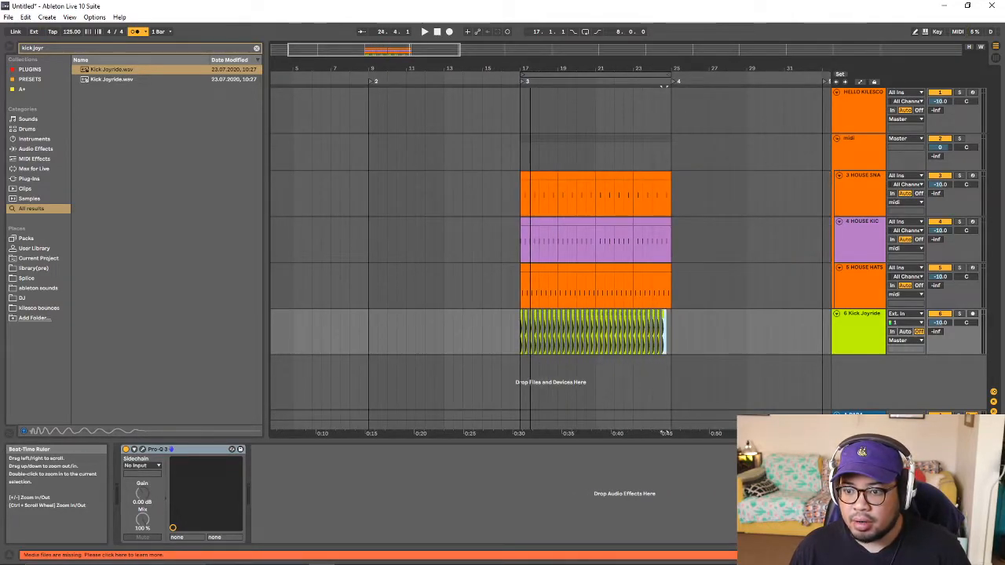
# - Search the browser for "fmt 1" and place FMT Snare 1.wav on a new audio track at 17.2
pyautogui.click(856, 243)
pyautogui.click(859, 195)
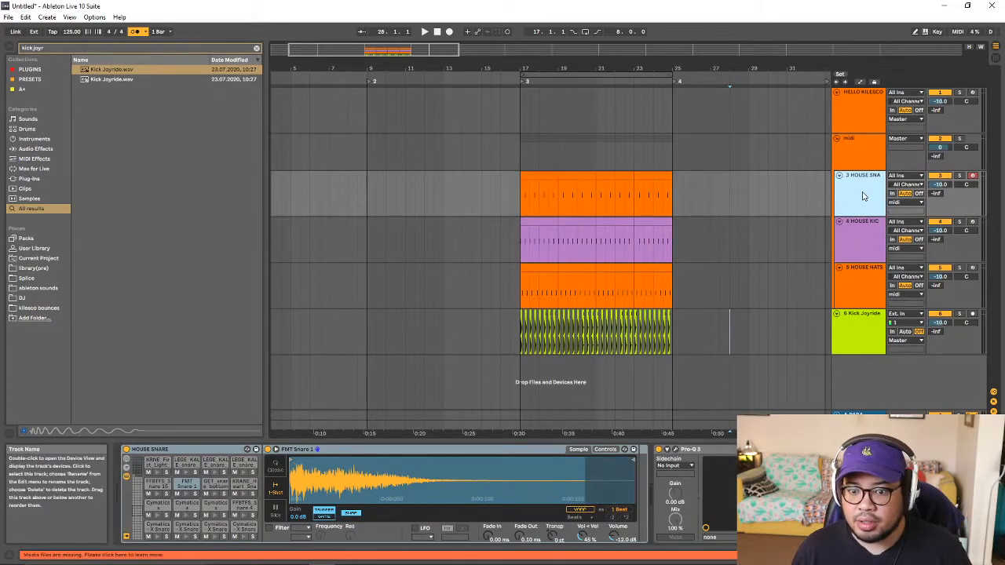
pyautogui.hotkey('ctrl', 'f')
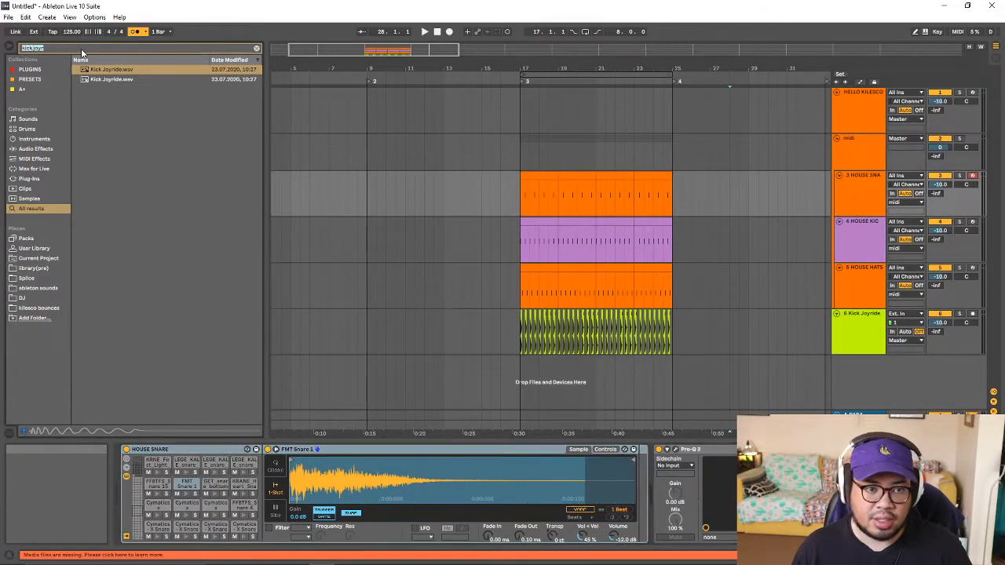
pyautogui.write('fmt 1')
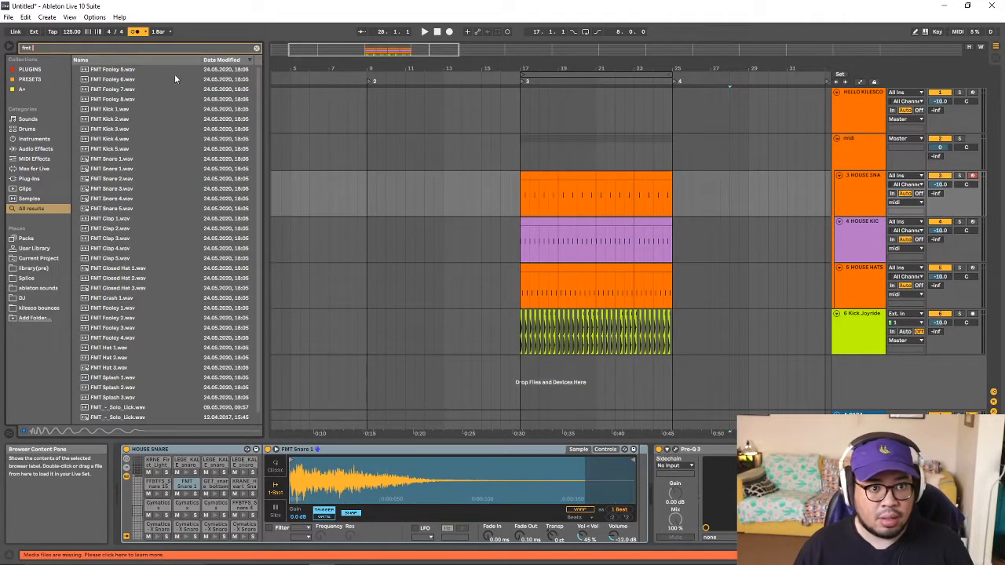
pyautogui.moveTo(123, 73)
pyautogui.mouseDown()
pyautogui.moveTo(166, 108)
pyautogui.moveTo(127, 74)
pyautogui.mouseUp()
pyautogui.click(128, 80)
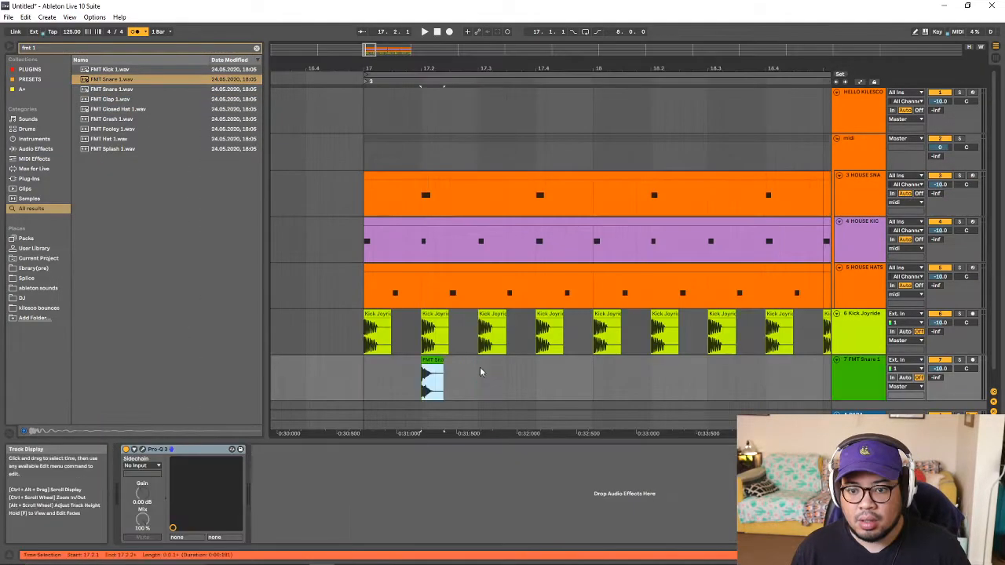
# - Duplicate the two-beat FMT Snare 1 section repeatedly so the snare hits on beats 2 and 4 up to bar 25
pyautogui.moveTo(479, 372); pyautogui.dragTo(365, 372)
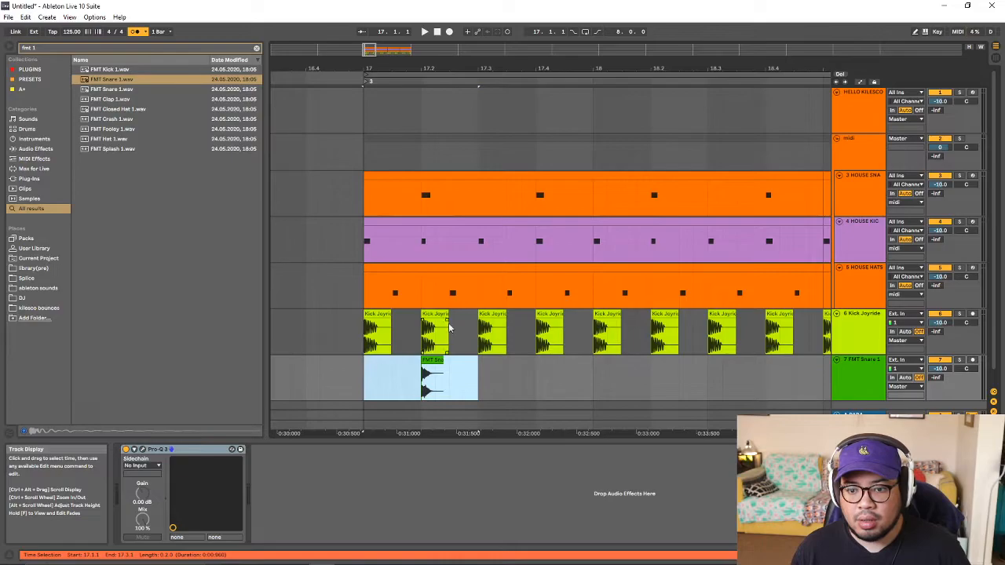
pyautogui.hotkey('ctrl', 'd')
pyautogui.hotkey('ctrl', 'd')
pyautogui.hotkey('ctrl', 'd')
pyautogui.hotkey('ctrl', 'd')
pyautogui.hotkey('ctrl', 'd')
pyautogui.hotkey('ctrl', 'd')
pyautogui.hotkey('ctrl', 'd')
pyautogui.hotkey('ctrl', 'd')
pyautogui.hotkey('ctrl', 'd')
pyautogui.hotkey('ctrl', 'd')
pyautogui.moveTo(537, 71); pyautogui.dragTo(536, 165)
pyautogui.hotkey('ctrl', 'd')
pyautogui.hotkey('ctrl', 'd')
pyautogui.hotkey('ctrl', 'd')
pyautogui.hotkey('ctrl', 'd')
pyautogui.hotkey('ctrl', 'd')
pyautogui.hotkey('ctrl', 'd')
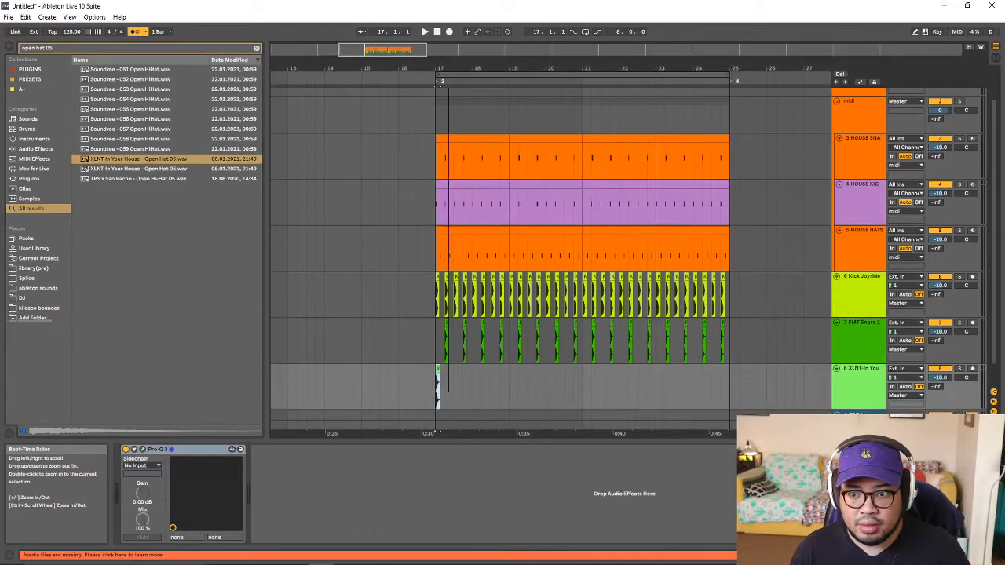
# - Move the XLNT-In Your House - Open Hat 05 clip to the first offbeat of bar 17 and duplicate it every beat to bar 25
pyautogui.moveTo(448, 66); pyautogui.dragTo(448, 133)
pyautogui.moveTo(414, 370); pyautogui.dragTo(432, 393)
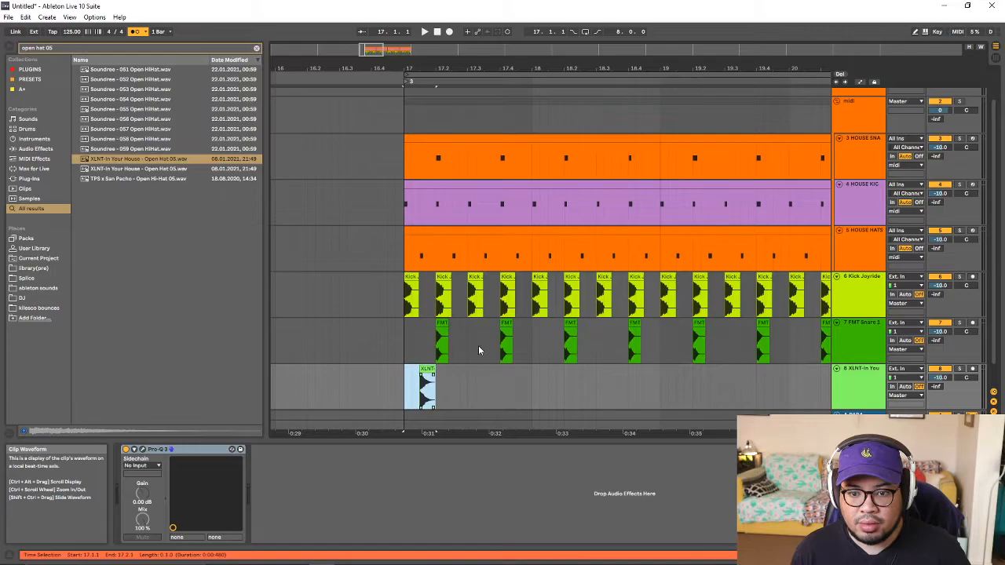
pyautogui.hotkey('ctrl', 'd')
pyautogui.hotkey('ctrl', 'd')
pyautogui.hotkey('ctrl', 'd')
pyautogui.hotkey('ctrl', 'd')
pyautogui.moveTo(463, 69); pyautogui.dragTo(463, 23)
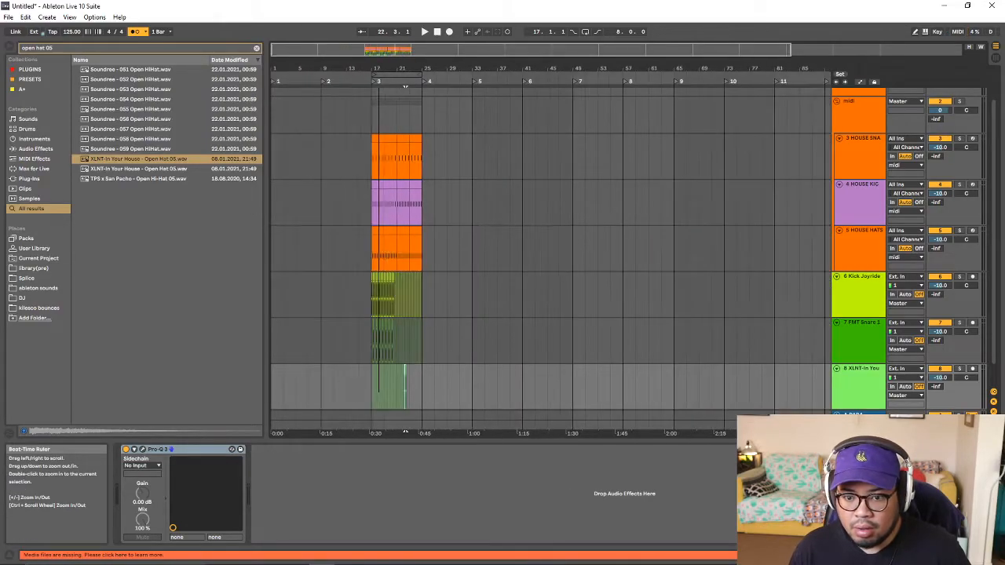
pyautogui.hotkey('ctrl', 'd')
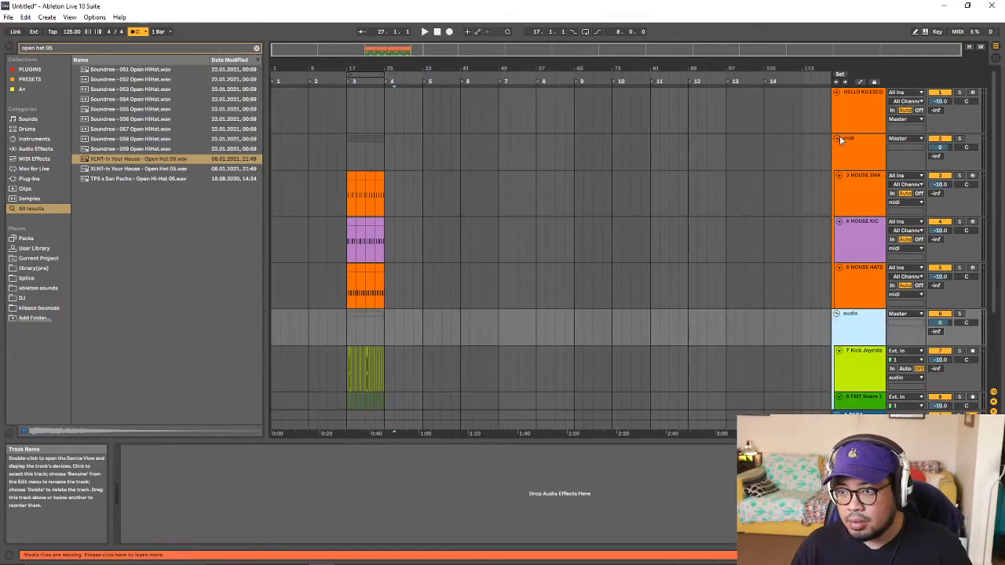
# - Fold the midi and audio groups and select the HELLO KILESCO track
pyautogui.click(837, 138)
pyautogui.click(837, 148)
pyautogui.click(856, 112)
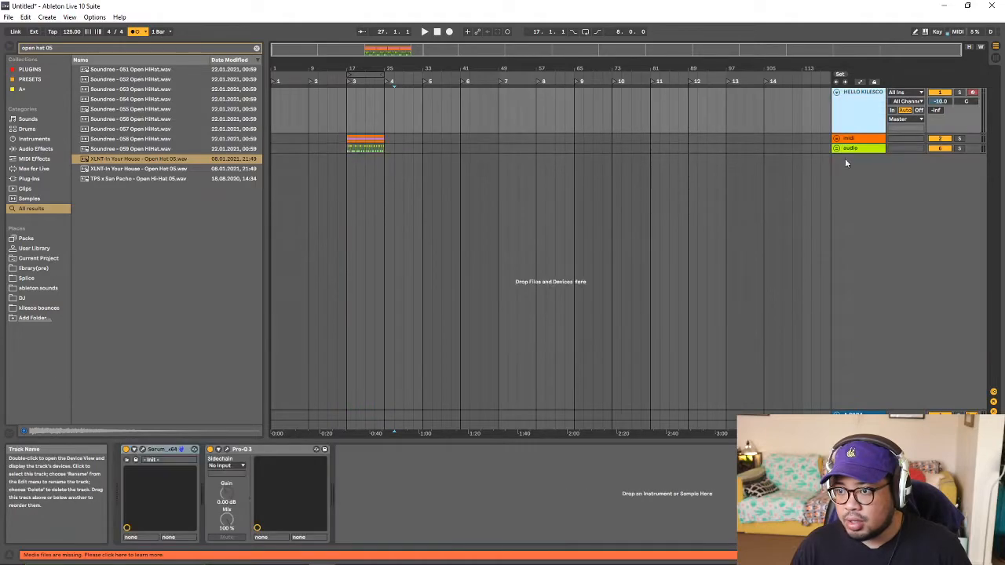
# - Mute the audio group, turn off the metronome and play the drums from bar 17 to compare the groups
pyautogui.click(938, 149)
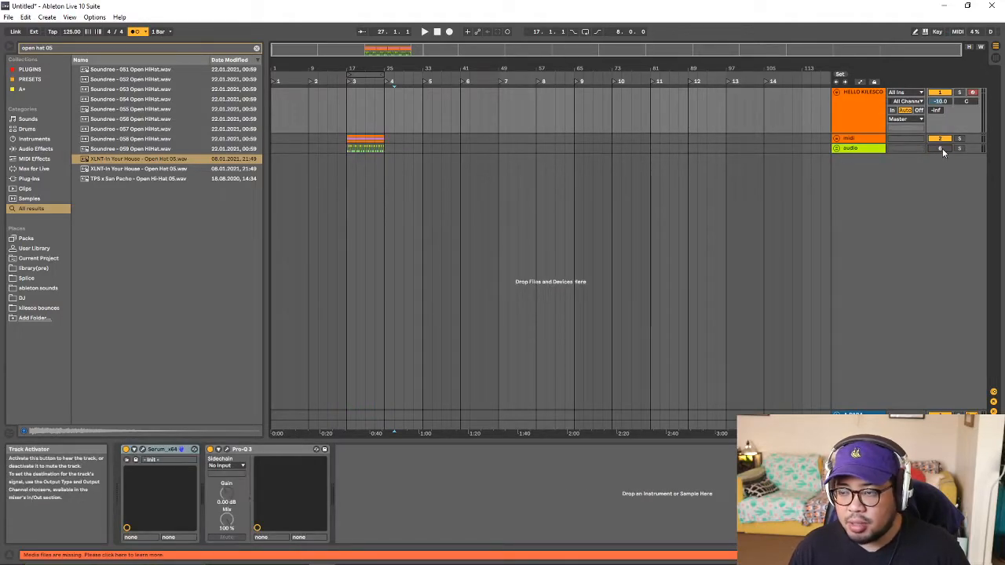
pyautogui.click(348, 128)
pyautogui.click(134, 32)
pyautogui.press('space')
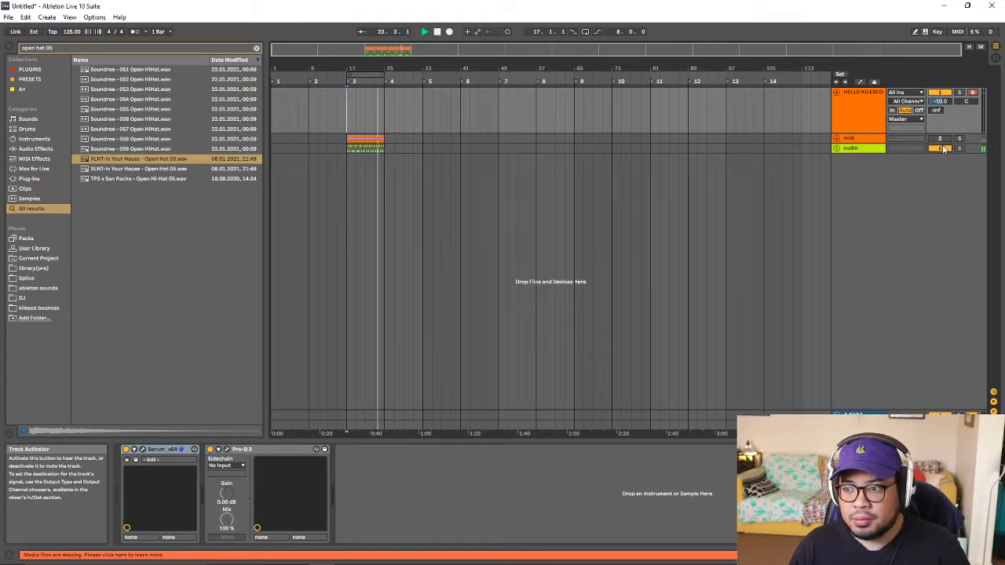
# - Unfold the audio group and examine the kick, snare and hat clips between bars 17 and 25
pyautogui.click(837, 148)
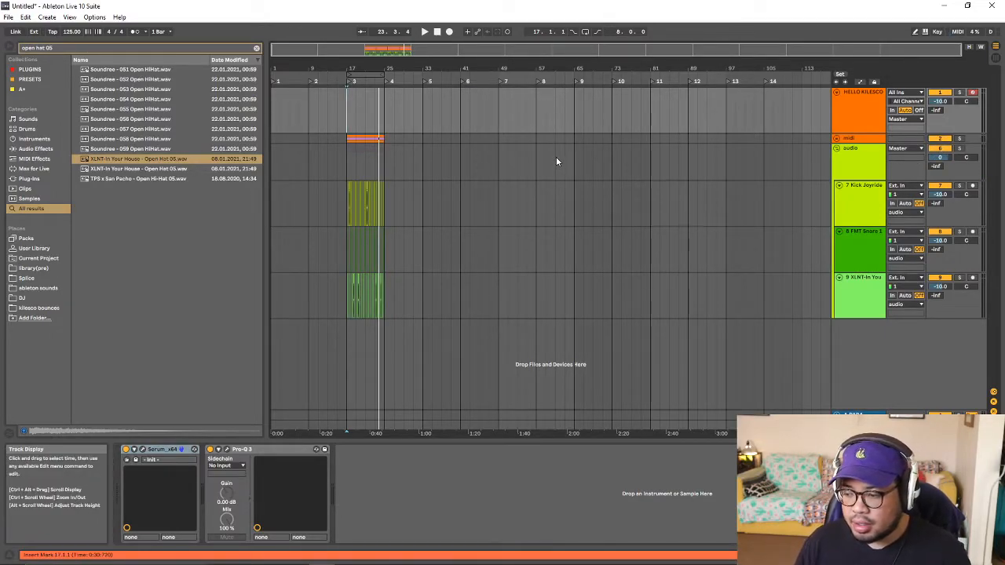
pyautogui.moveTo(388, 67); pyautogui.dragTo(507, 114)
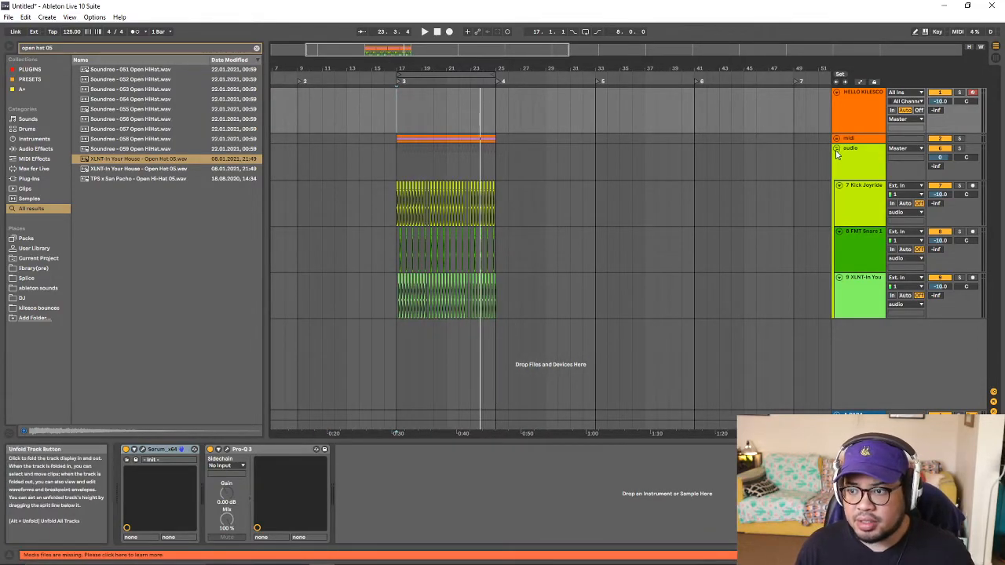
# - Show the midi group's tracks with the audio group folded, and select all notes in the HOUSE KICKS clip
pyautogui.hotkey('ctrl', 'z')
pyautogui.hotkey('ctrl', 'z')
pyautogui.click(422, 185)
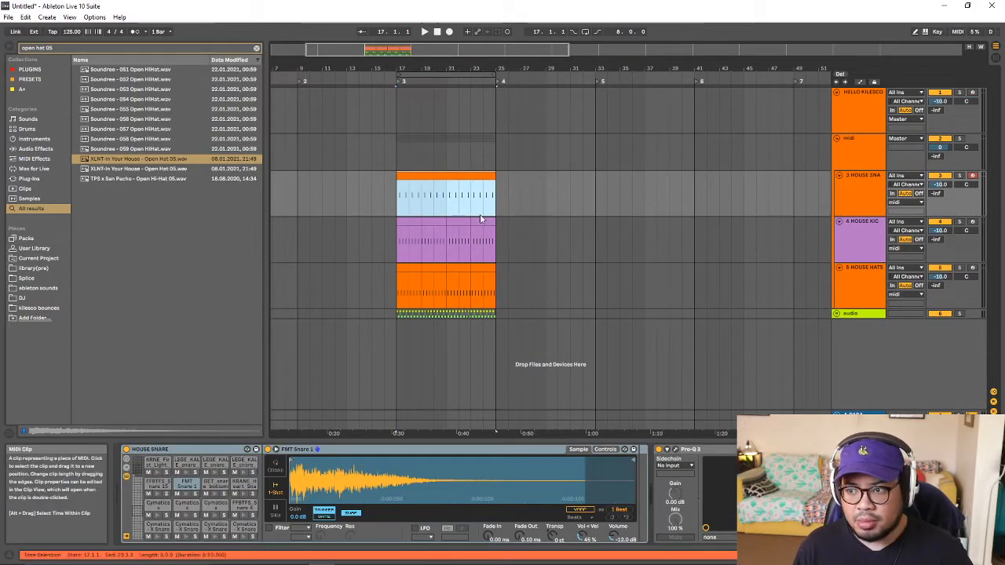
pyautogui.click(402, 248)
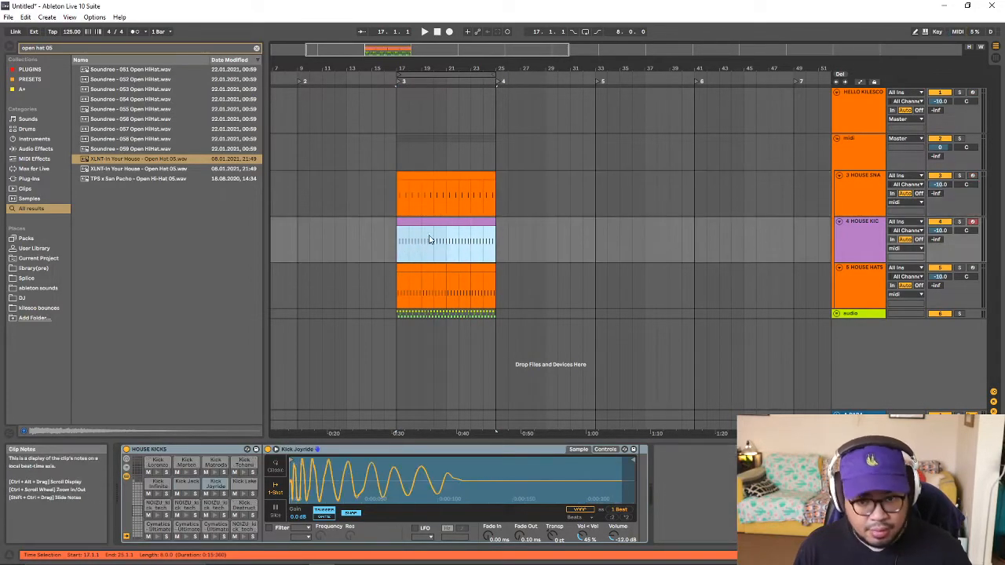
pyautogui.click(427, 222)
pyautogui.click(428, 498)
pyautogui.hotkey('ctrl', 'a')
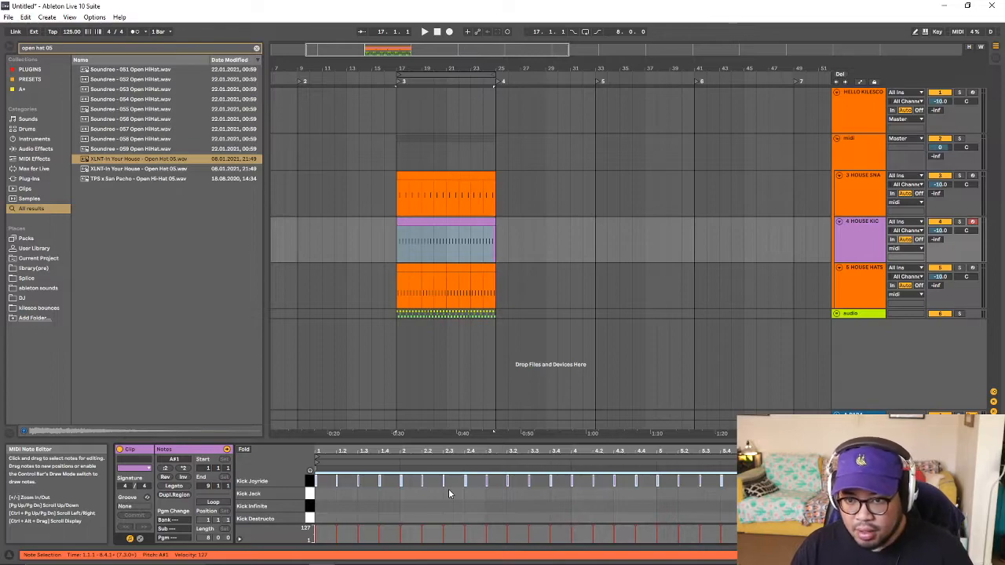
# - Play from bar 17, move the selected kick notes up to Kick Lorenzo and mute the audio group
pyautogui.press('space')
pyautogui.press('Up')
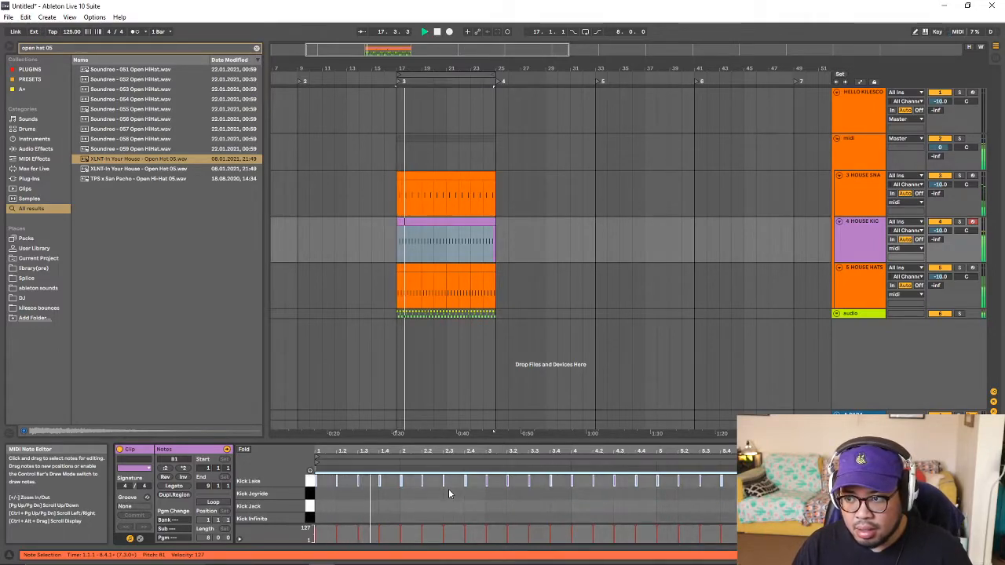
pyautogui.press('Up')
pyautogui.click(945, 320)
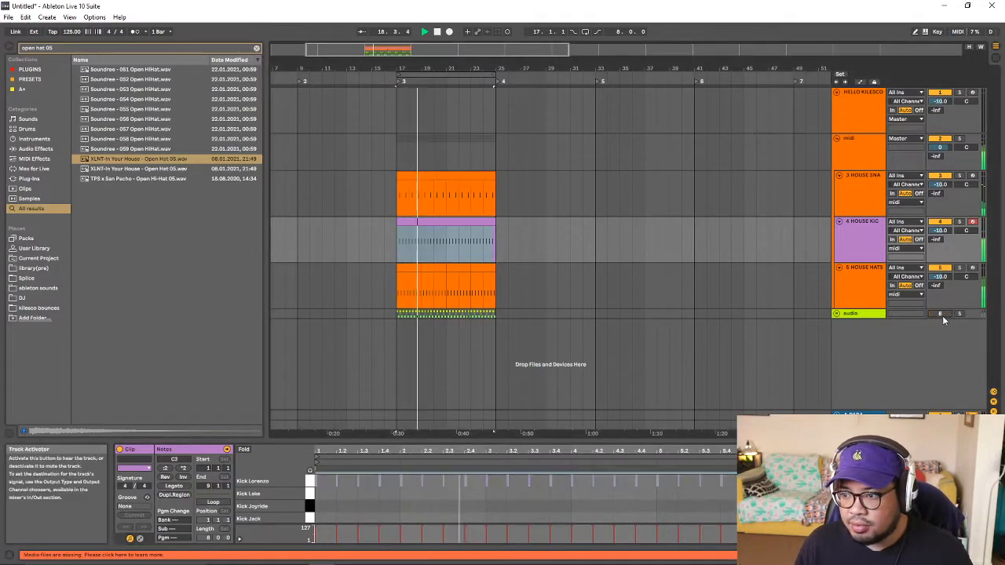
pyautogui.click(567, 513)
pyautogui.click(528, 512)
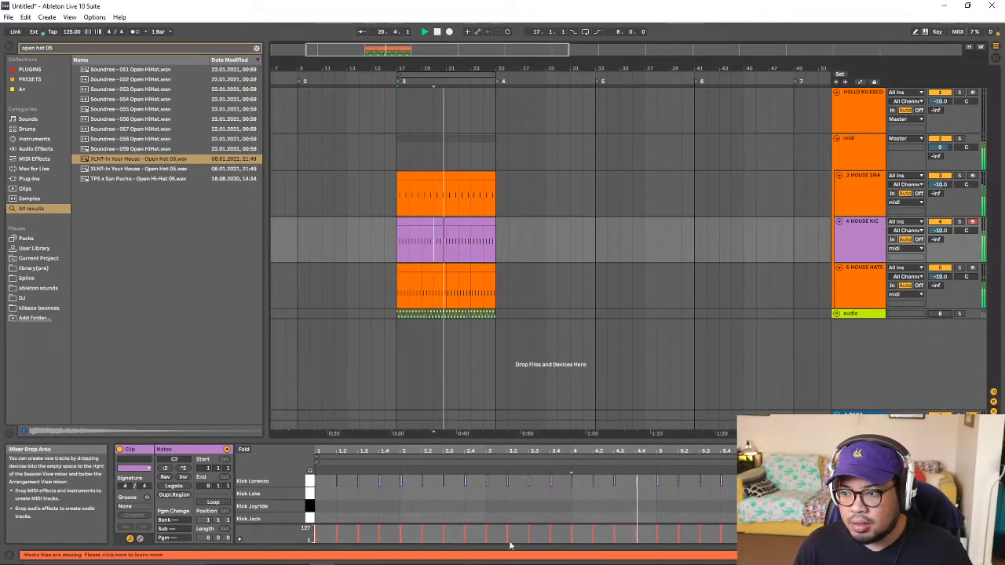
# - Restart playback and audition other kicks by shifting all the kick notes through the drum rack, ending on Kick TS7
pyautogui.press('space')
pyautogui.hotkey('ctrl', 'a')
pyautogui.press('space')
pyautogui.press('Up')
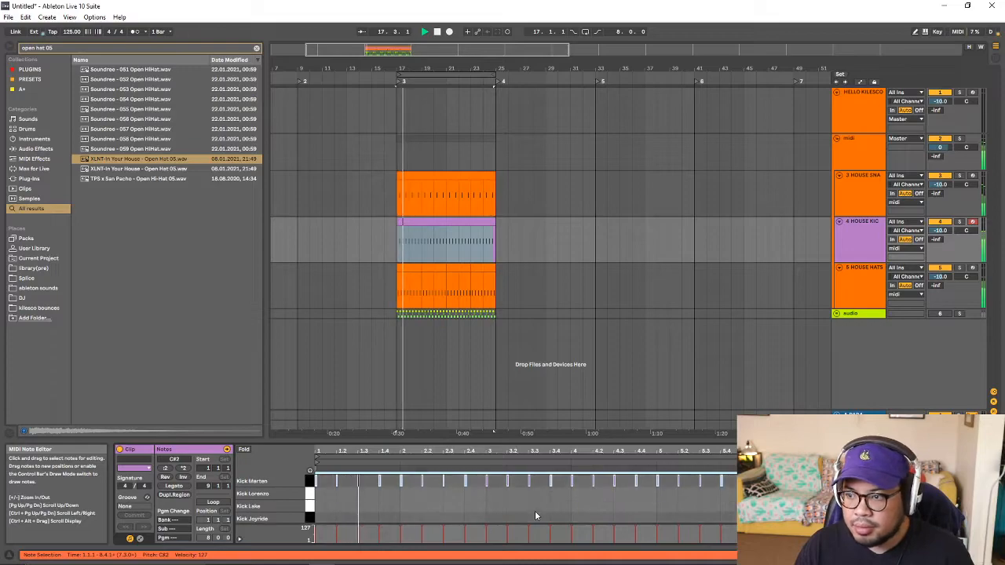
pyautogui.press('Up')
pyautogui.press('Up')
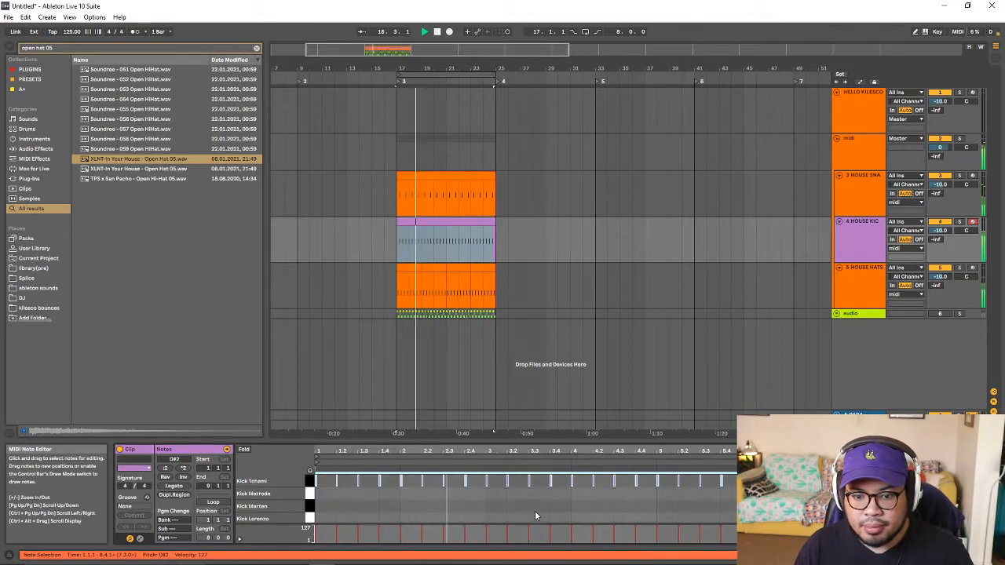
pyautogui.press('Up')
pyautogui.press('Up')
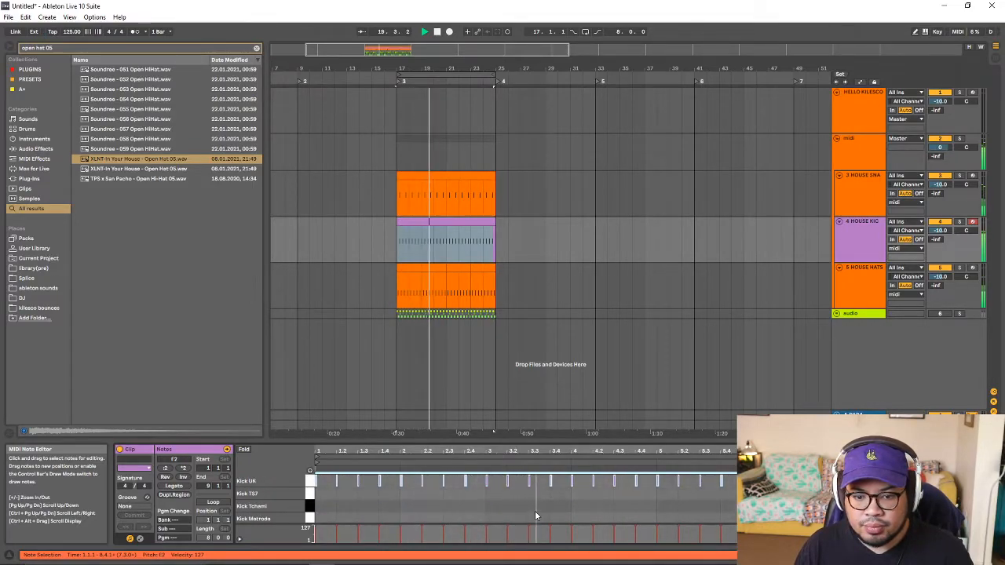
pyautogui.press('Down')
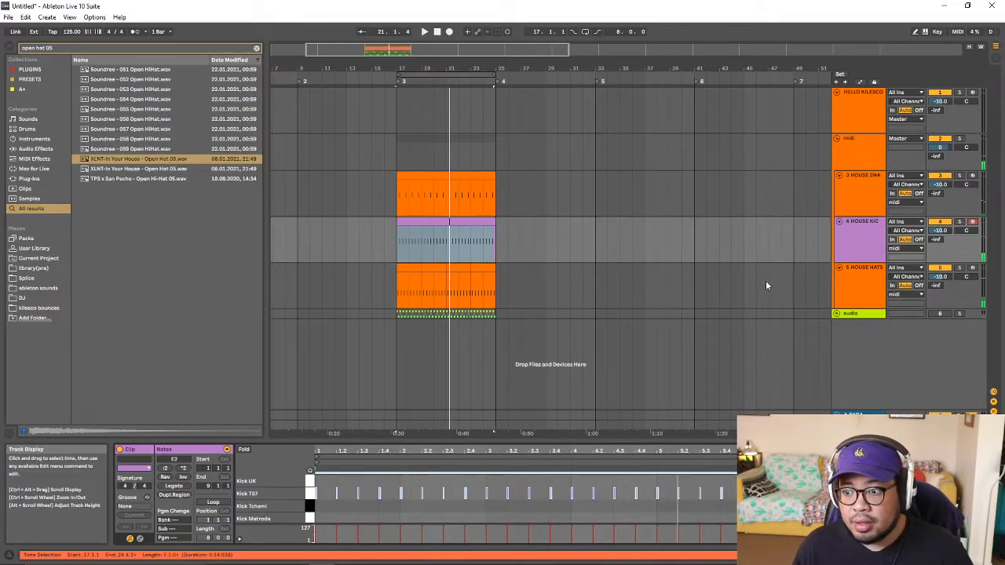
# - Unfold the audio group and search the A+ collection for "kick"
pyautogui.click(837, 314)
pyautogui.scroll(-3, 738, 310)
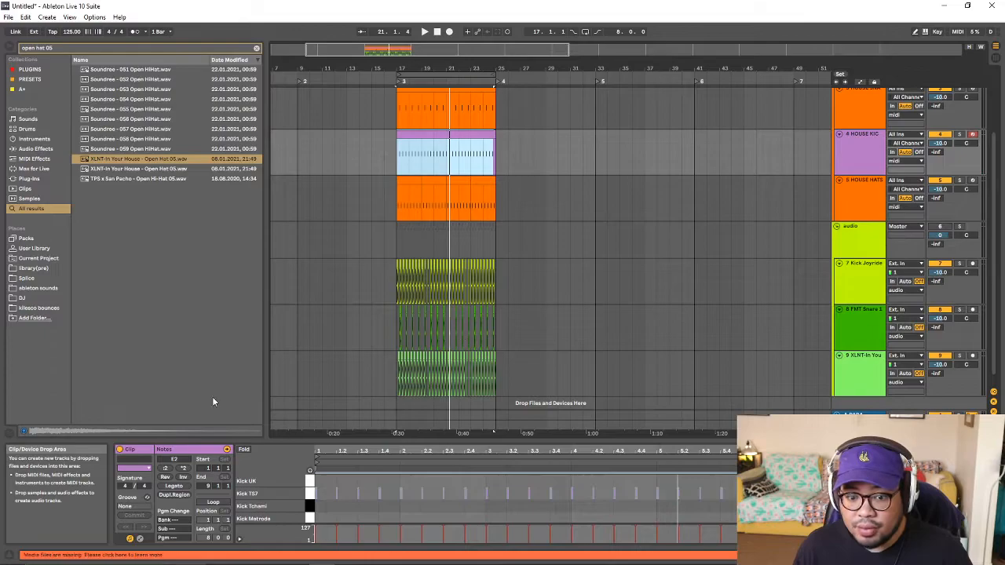
pyautogui.click(148, 47)
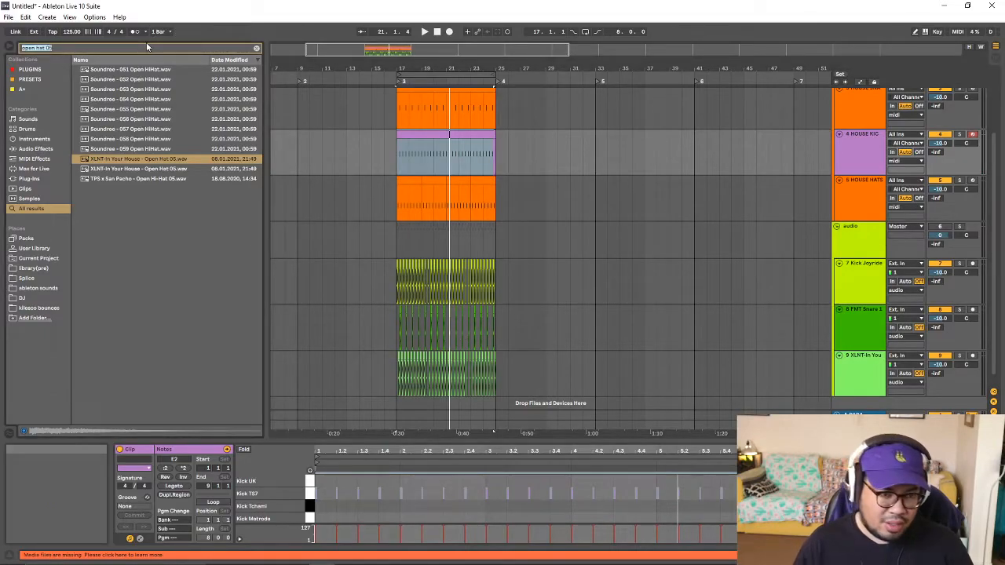
pyautogui.write('kick')
pyautogui.scroll(-10, 207, 301)
pyautogui.click(26, 90)
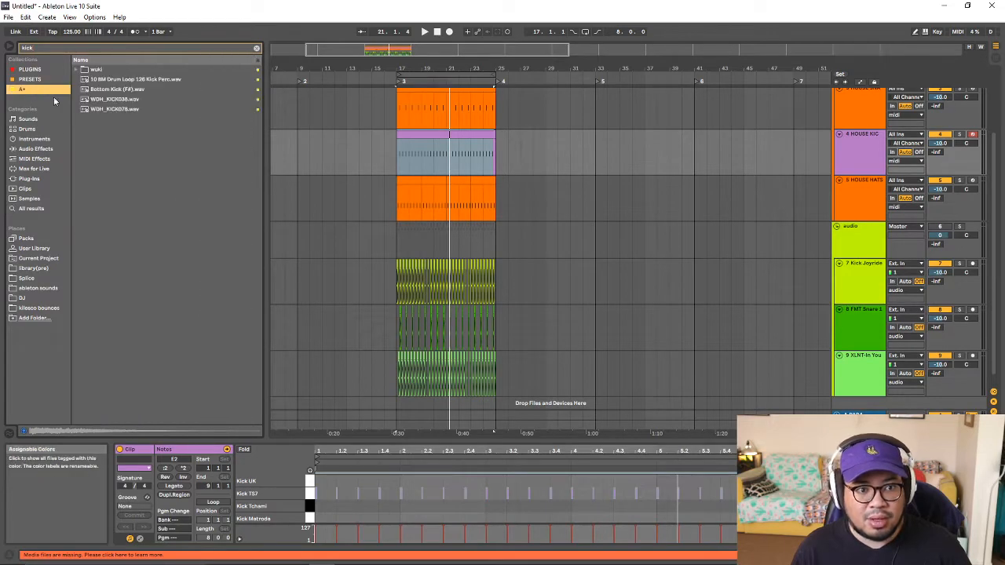
# - Audition the kick samples found in the A+ collection, ending on WDH_KICK078.wav
pyautogui.click(120, 99)
pyautogui.click(120, 107)
pyautogui.click(120, 92)
pyautogui.press('Up')
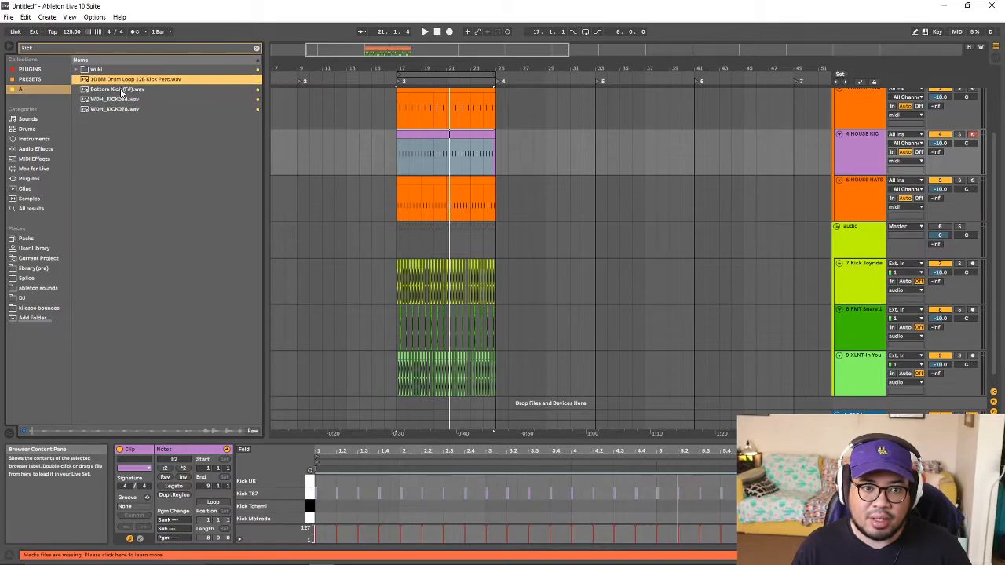
pyautogui.press('Down')
pyautogui.press('Down')
pyautogui.click(129, 112)
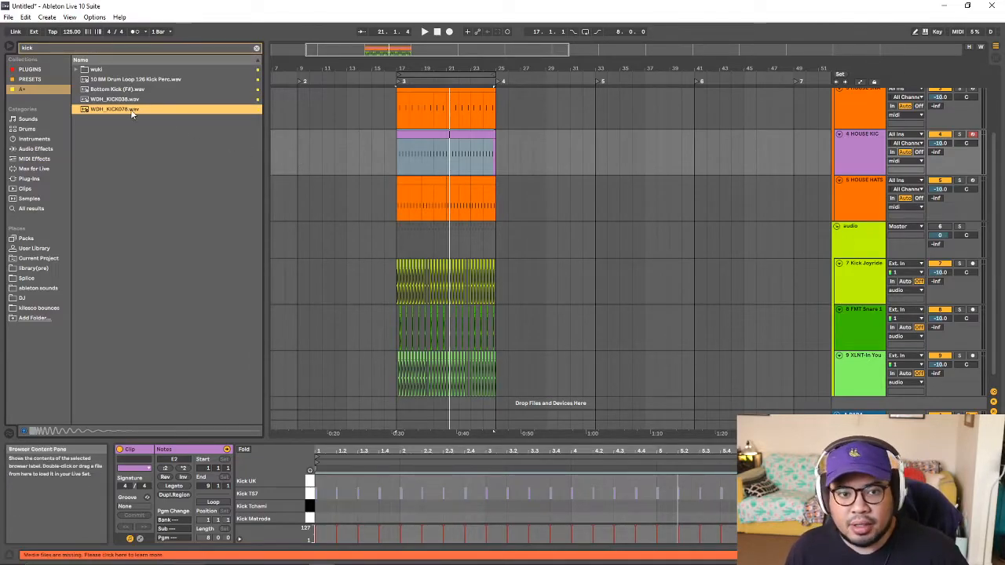
# - Place WDH_KICK078.wav over the first Kick Joyride clip at bar 17 as a one-beat clip
pyautogui.click(373, 302)
pyautogui.moveTo(396, 292); pyautogui.dragTo(397, 290)
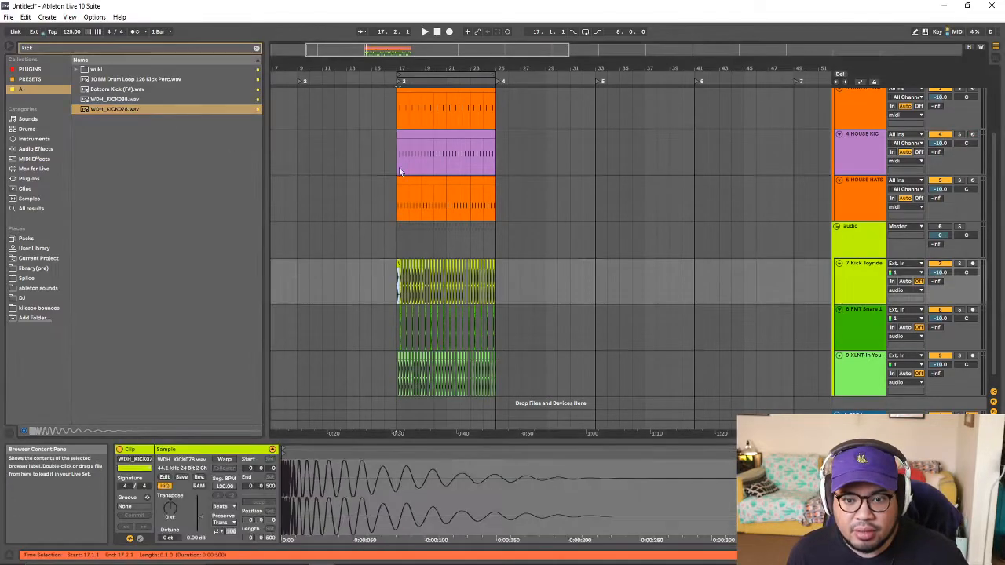
pyautogui.moveTo(398, 69); pyautogui.dragTo(387, 277)
pyautogui.hotkey('ctrl', 'z')
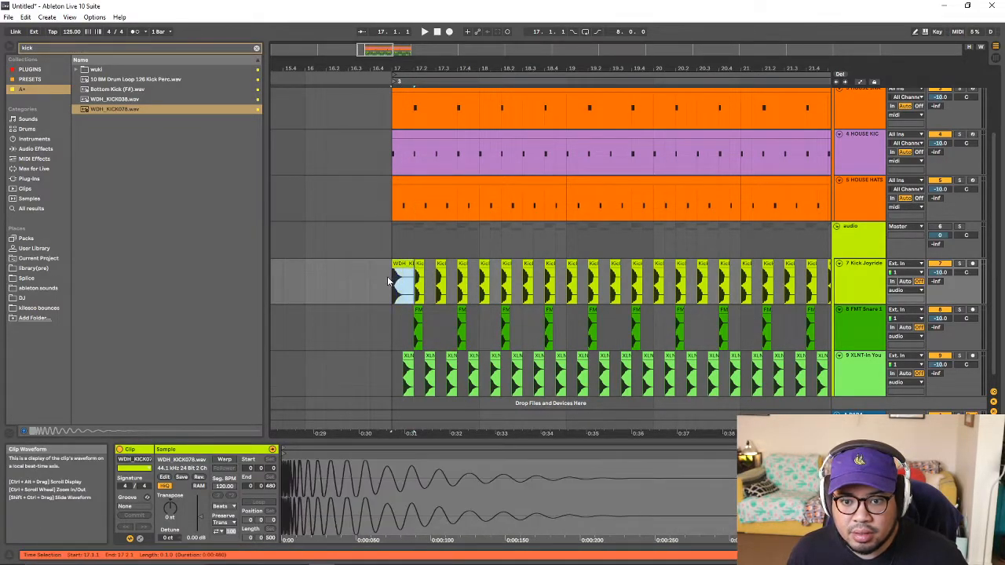
pyautogui.moveTo(419, 68); pyautogui.dragTo(418, 138)
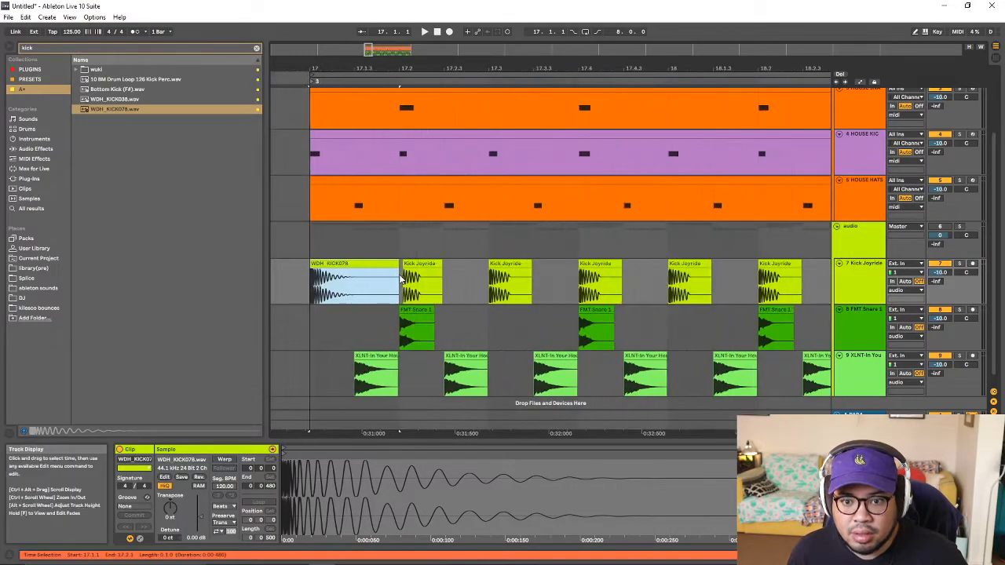
# - Duplicate the WDH_KICK078 clip every beat up to bar 25, replacing the remaining Kick Joyride clips
pyautogui.hotkey('ctrl', 'd')
pyautogui.hotkey('ctrl', 'd')
pyautogui.hotkey('ctrl', 'd')
pyautogui.hotkey('ctrl', 'd')
pyautogui.hotkey('ctrl', 'd')
pyautogui.hotkey('ctrl', 'd')
pyautogui.hotkey('ctrl', 'd')
pyautogui.hotkey('ctrl', 'd')
pyautogui.hotkey('ctrl', 'd')
pyautogui.hotkey('ctrl', 'd')
pyautogui.hotkey('ctrl', 'd')
pyautogui.hotkey('ctrl', 'd')
pyautogui.hotkey('ctrl', 'd')
pyautogui.hotkey('ctrl', 'd')
pyautogui.hotkey('ctrl', 'd')
pyautogui.hotkey('ctrl', 'd')
pyautogui.hotkey('ctrl', 'd')
pyautogui.hotkey('ctrl', 'd')
pyautogui.hotkey('ctrl', 'd')
pyautogui.hotkey('ctrl', 'd')
pyautogui.hotkey('ctrl', 'd')
pyautogui.hotkey('ctrl', 'd')
pyautogui.hotkey('ctrl', 'd')
pyautogui.hotkey('ctrl', 'd')
pyautogui.hotkey('ctrl', 'd')
pyautogui.hotkey('ctrl', 'd')
pyautogui.hotkey('ctrl', 'd')
pyautogui.hotkey('ctrl', 'd')
pyautogui.hotkey('ctrl', 'd')
pyautogui.hotkey('ctrl', 'd')
pyautogui.hotkey('ctrl', 'd')
# - Play from bar 17 and compare the audio and midi groups by soloing each one
pyautogui.moveTo(503, 68); pyautogui.dragTo(493, 16)
pyautogui.moveTo(491, 71); pyautogui.dragTo(491, 75)
pyautogui.click(407, 291)
pyautogui.press('space')
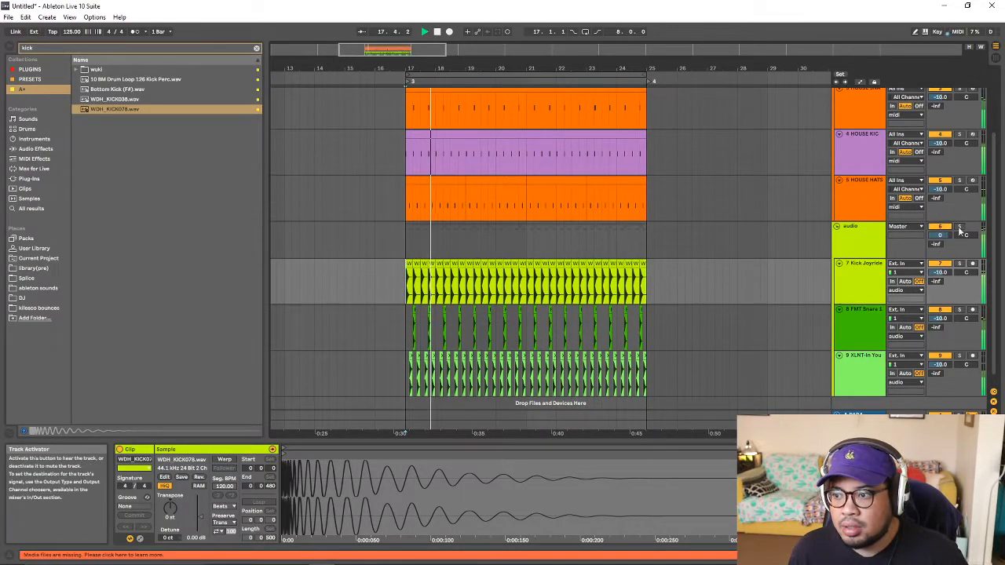
pyautogui.click(958, 227)
pyautogui.scroll(3, 930, 197)
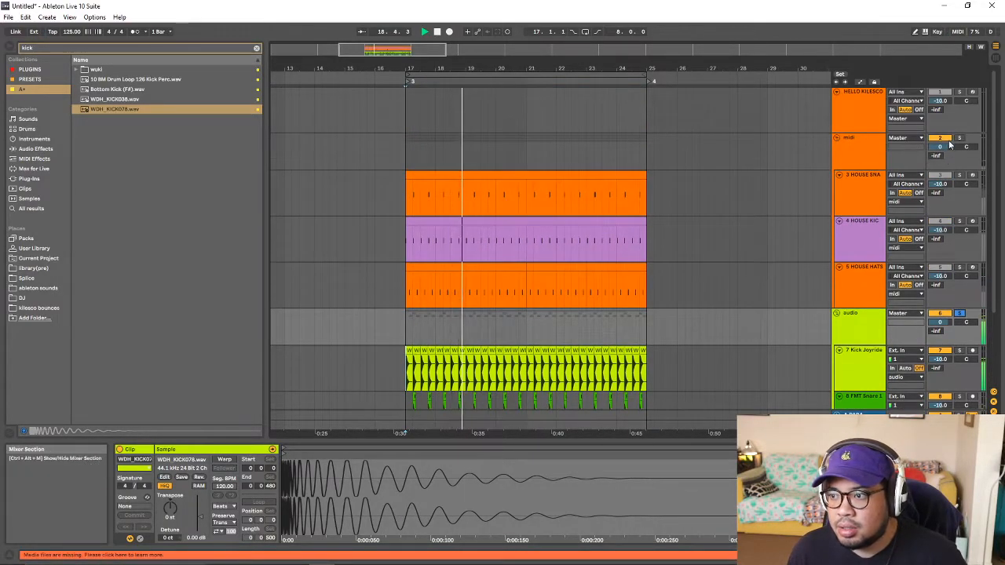
pyautogui.click(941, 138)
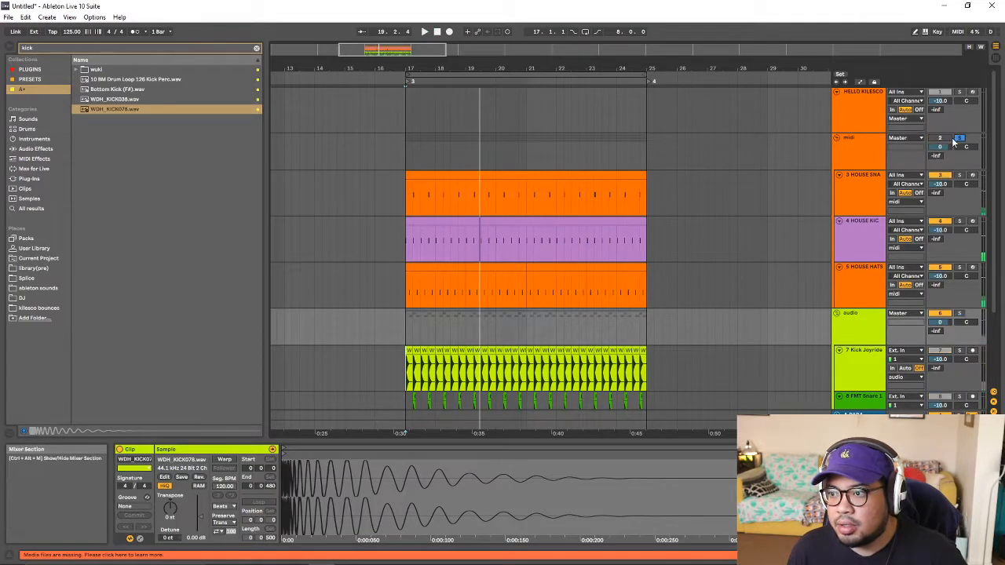
# - Examine the clips in the midi group against those in the audio group between bars 17 and 25
pyautogui.scroll(-3, 692, 248)
pyautogui.scroll(3, 675, 245)
pyautogui.scroll(-3, 619, 242)
pyautogui.scroll(3, 550, 189)
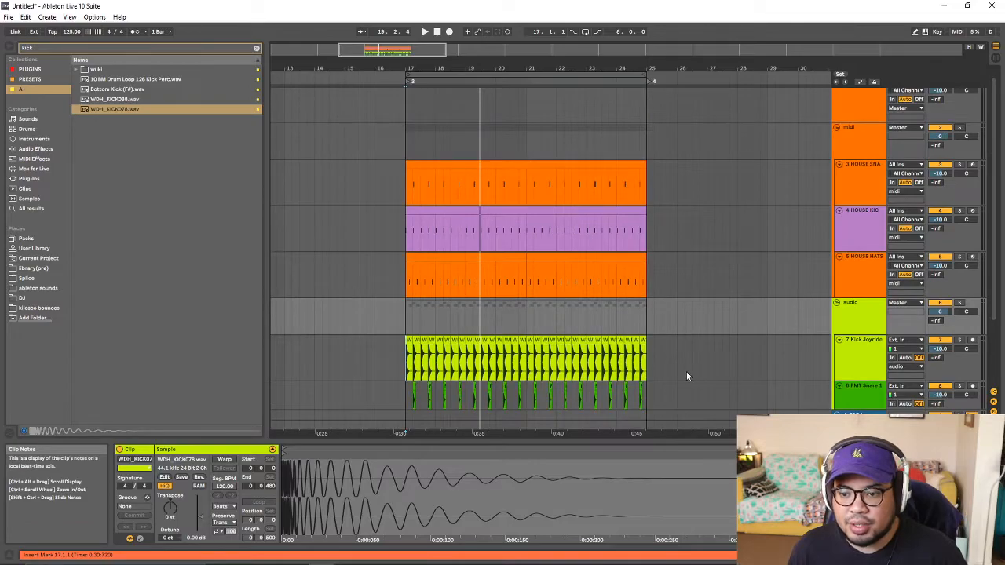
pyautogui.click(653, 369)
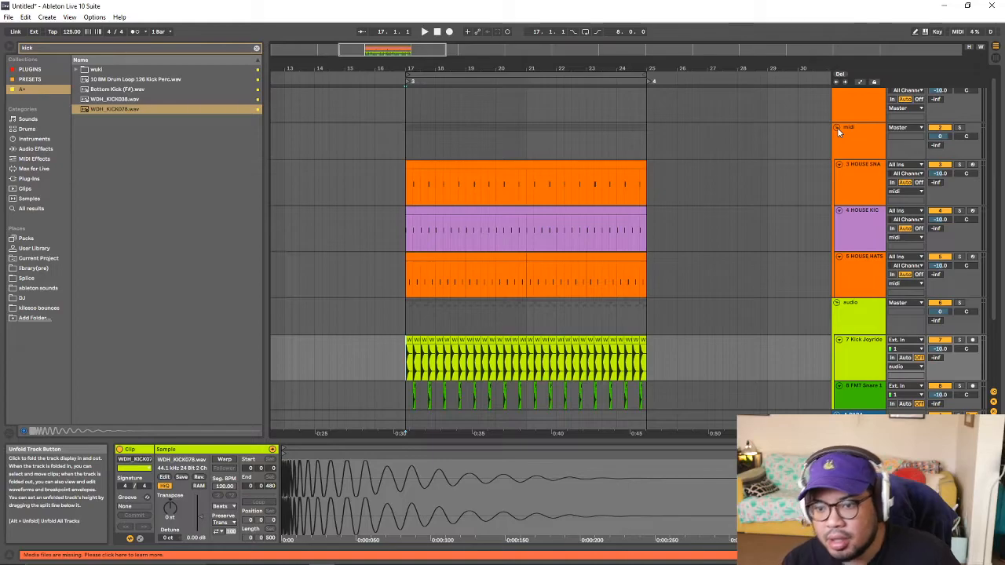
pyautogui.scroll(-3, 677, 262)
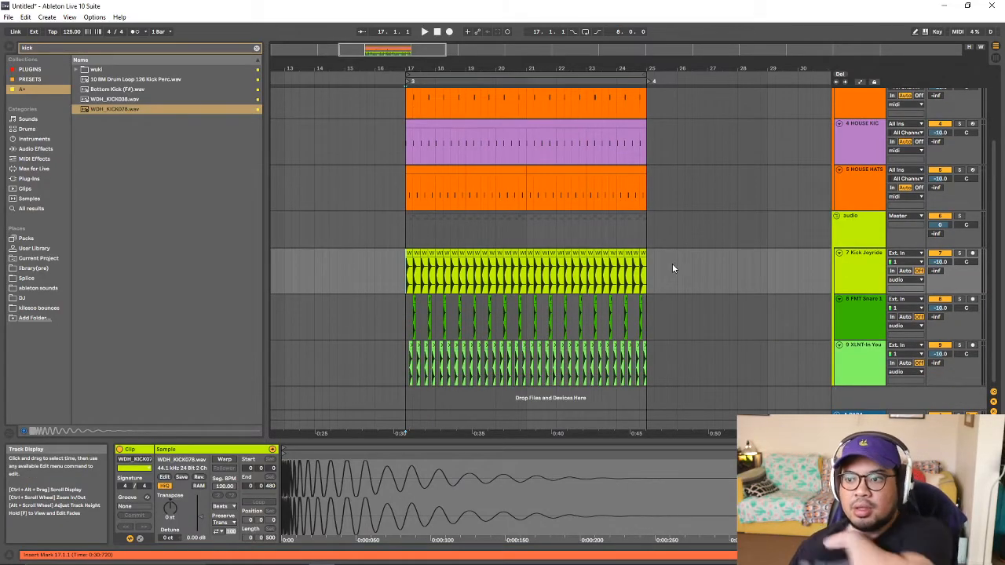
pyautogui.scroll(3, 667, 259)
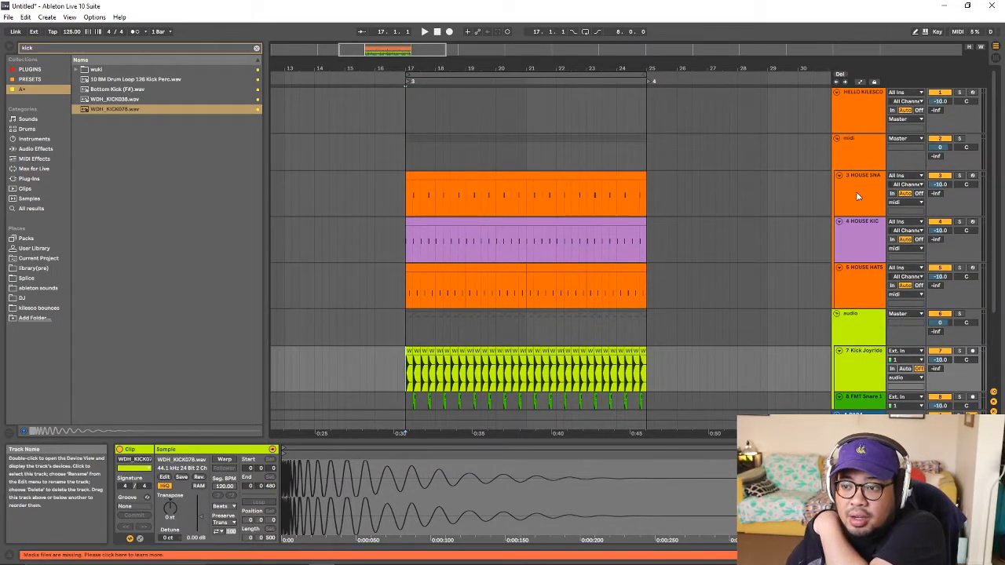
pyautogui.scroll(-2, 661, 195)
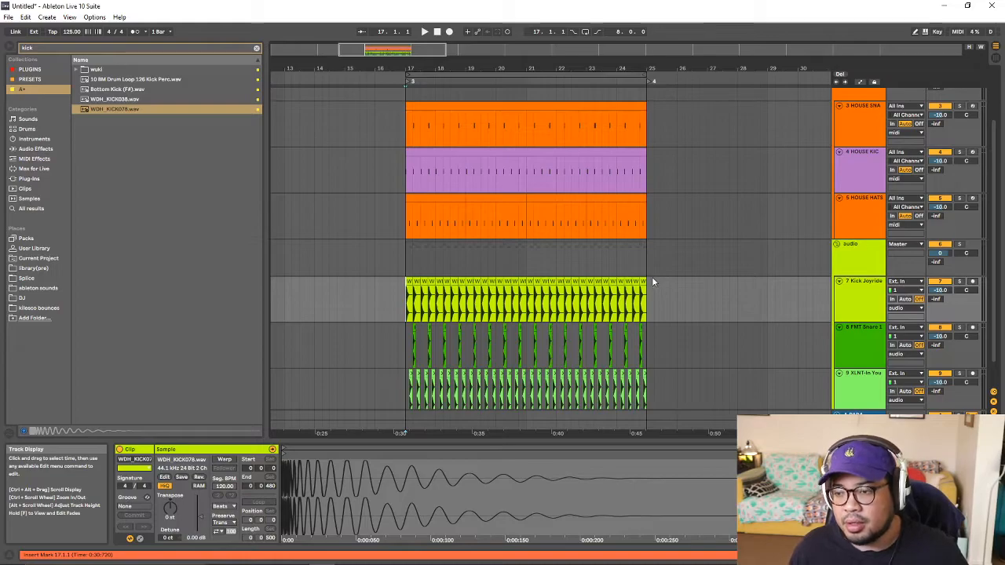
# - Compare the row of separate kick clips on the Kick Joyride track with the single HOUSE HATS MIDI clip by selecting each
pyautogui.click(877, 284)
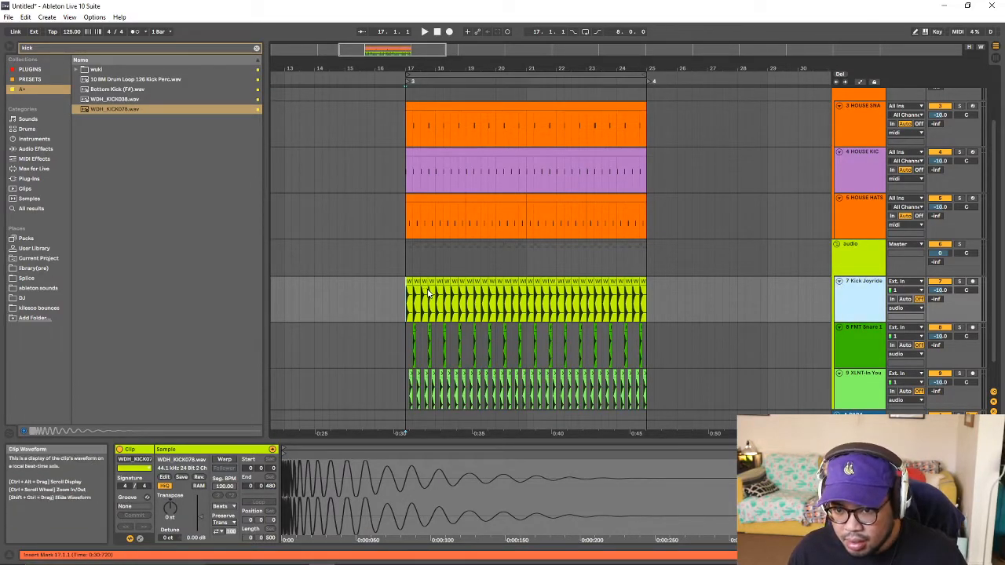
pyautogui.moveTo(410, 312); pyautogui.dragTo(637, 312)
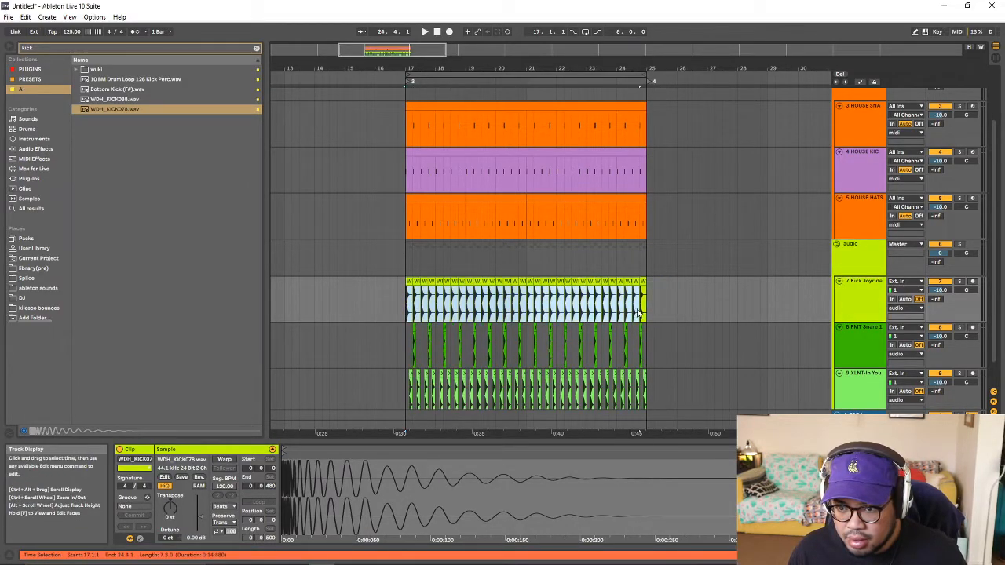
pyautogui.scroll(2, 620, 304)
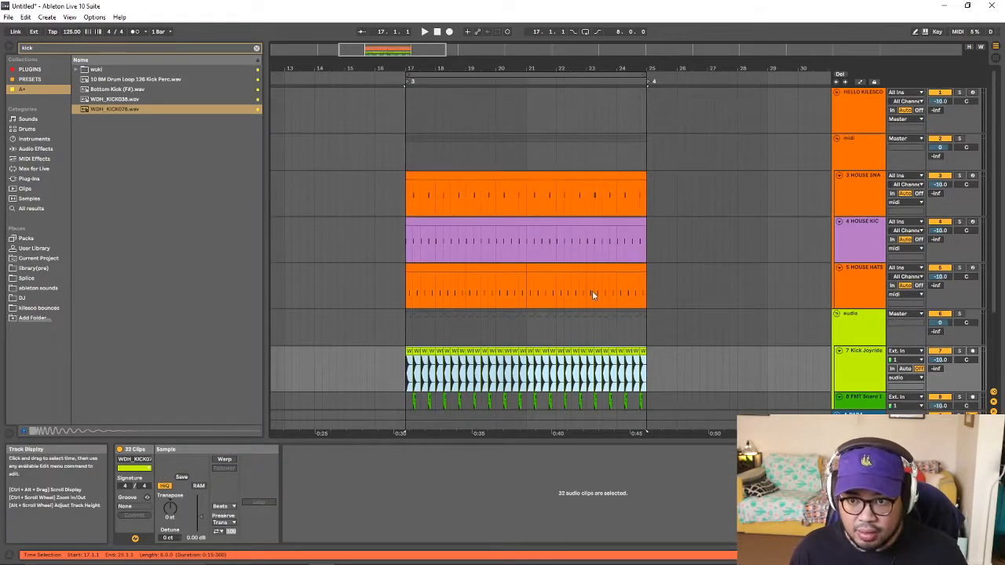
pyautogui.click(469, 233)
pyautogui.moveTo(413, 292)
pyautogui.mouseDown()
pyautogui.moveTo(656, 292)
pyautogui.moveTo(407, 295)
pyautogui.mouseUp()
pyautogui.click(638, 300)
pyautogui.click(436, 306)
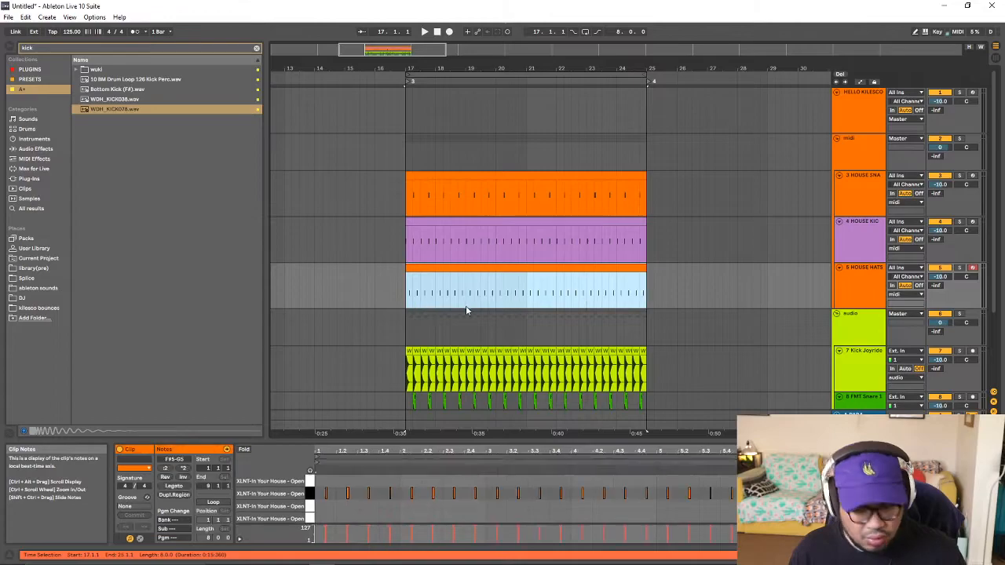
# - Consolidate the XLNT-In Your House - Open Hat 05 clips from bar 17 to bar 25 into one audio clip
pyautogui.scroll(-3, 487, 314)
pyautogui.moveTo(645, 377); pyautogui.dragTo(417, 380)
pyautogui.hotkey('ctrl', 'j')
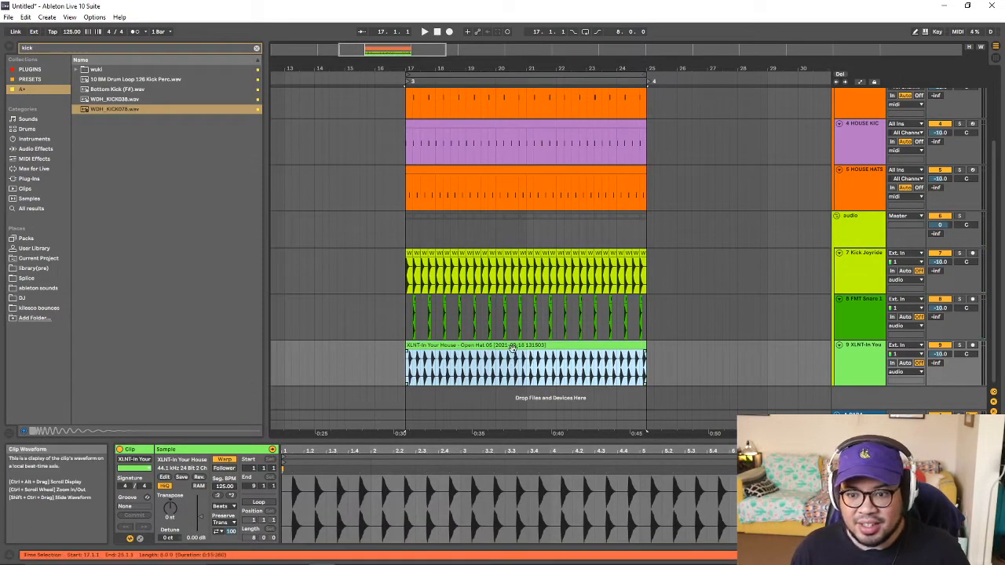
# - Search all results for "open hat 05" and preview the newly consolidated open hat file
pyautogui.click(168, 48)
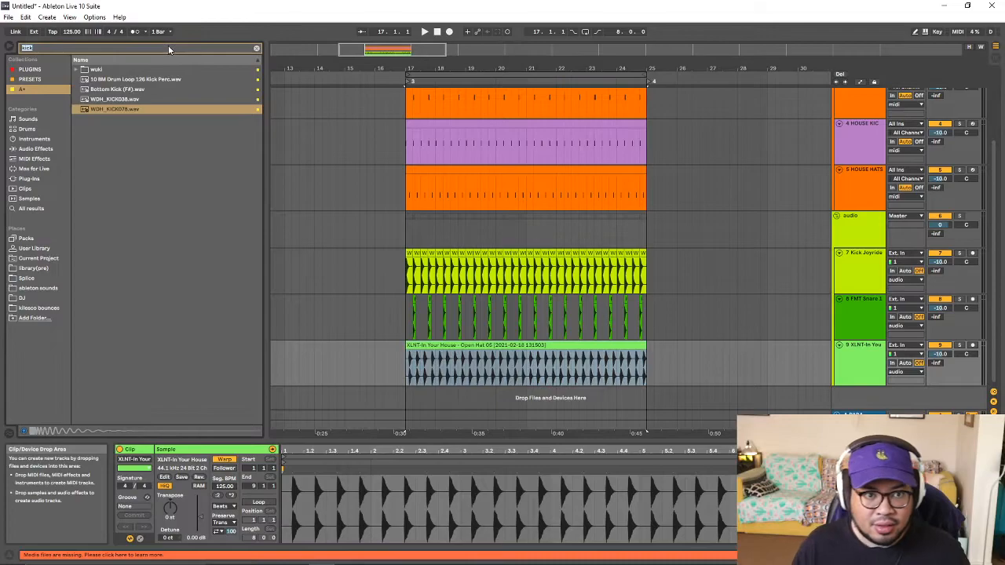
pyautogui.write('open hat 05')
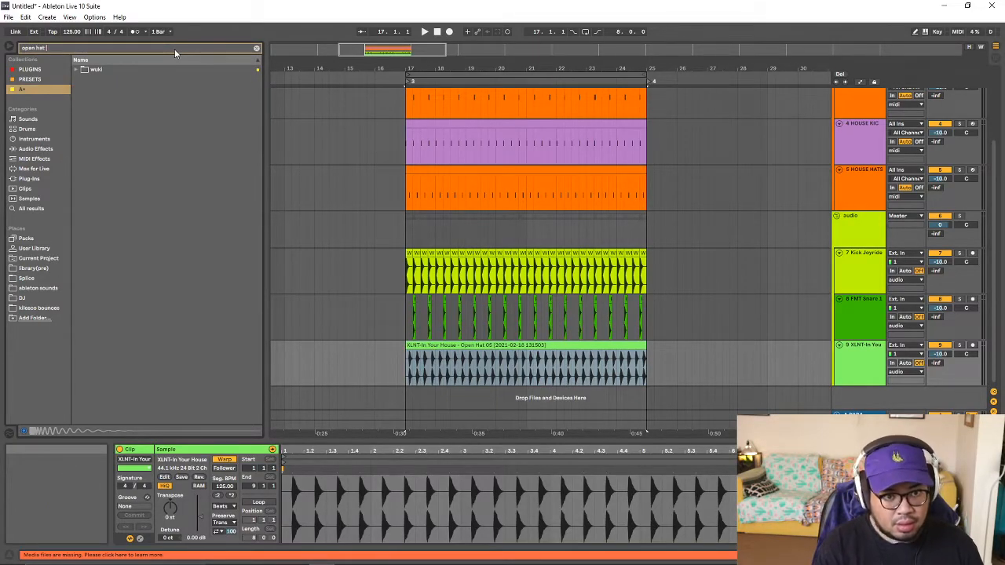
pyautogui.click(32, 208)
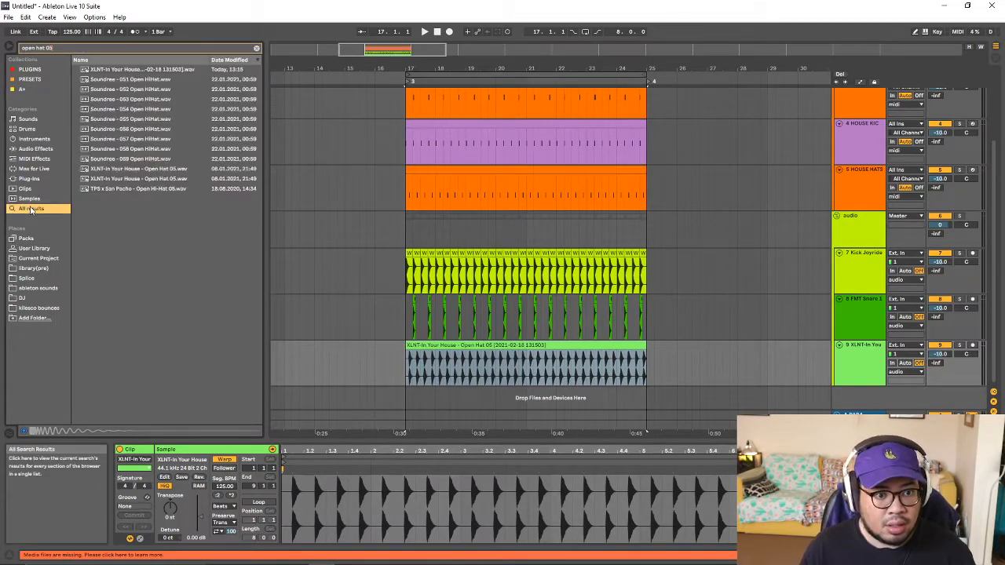
pyautogui.click(198, 71)
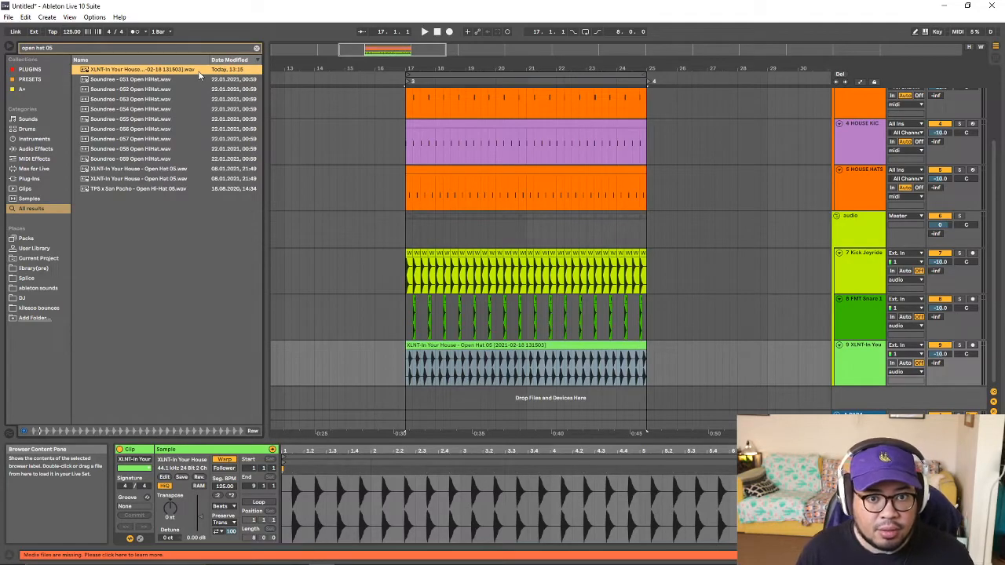
# - Show the consolidated open hat file in Explorer, check its size in the file properties, and return to Ableton Live
pyautogui.rightClick(195, 72)
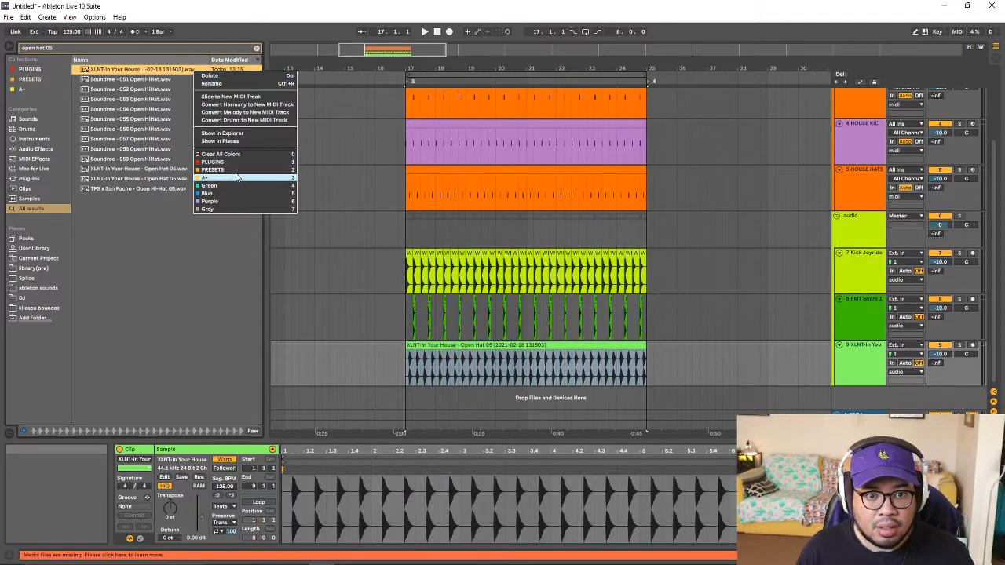
pyautogui.click(228, 134)
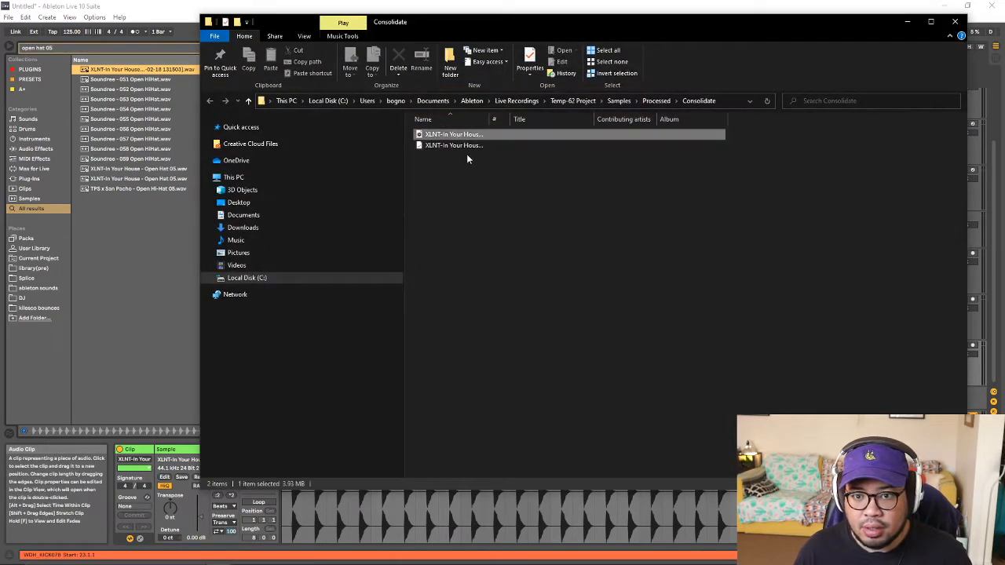
pyautogui.rightClick(456, 136)
pyautogui.click(488, 356)
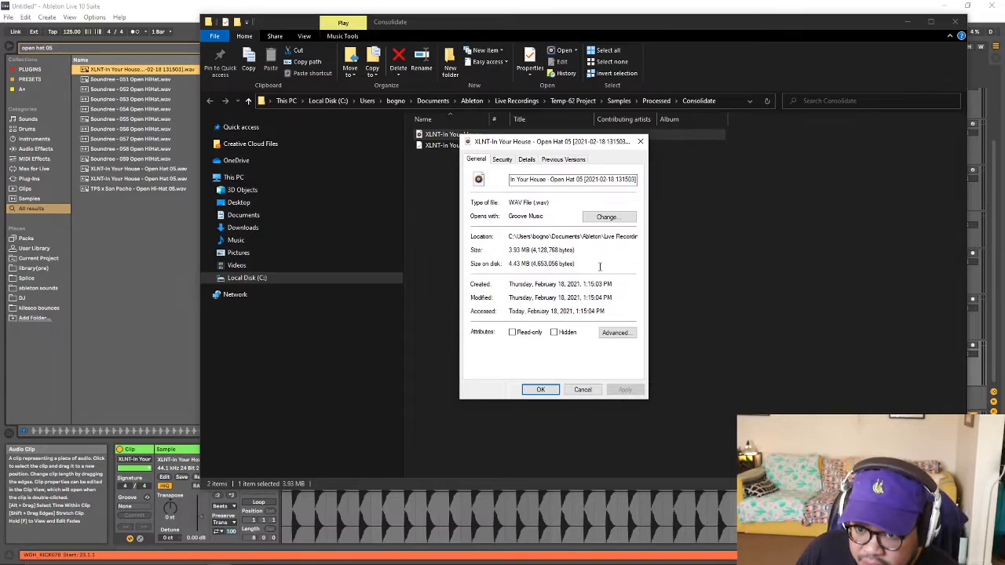
pyautogui.click(581, 390)
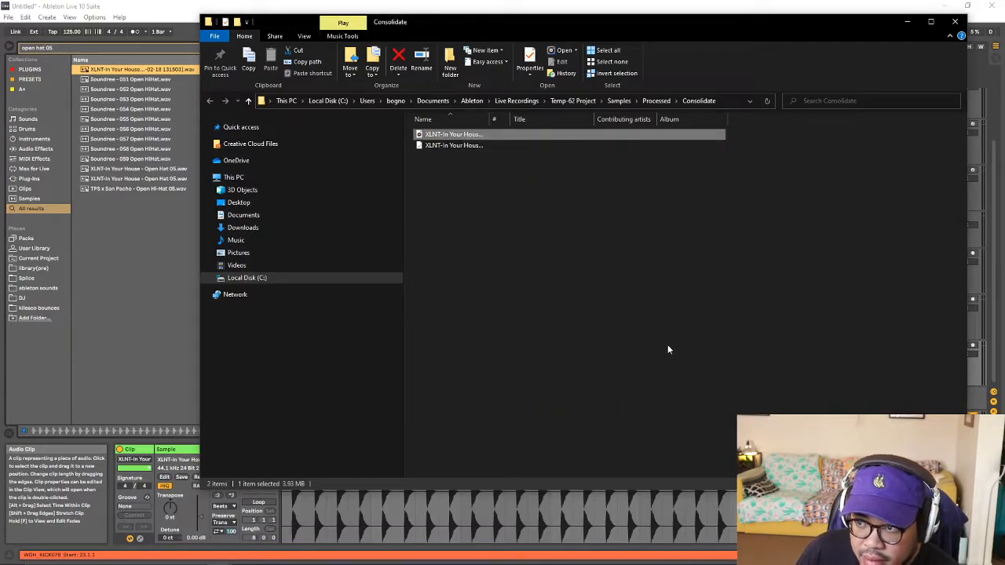
pyautogui.click(907, 21)
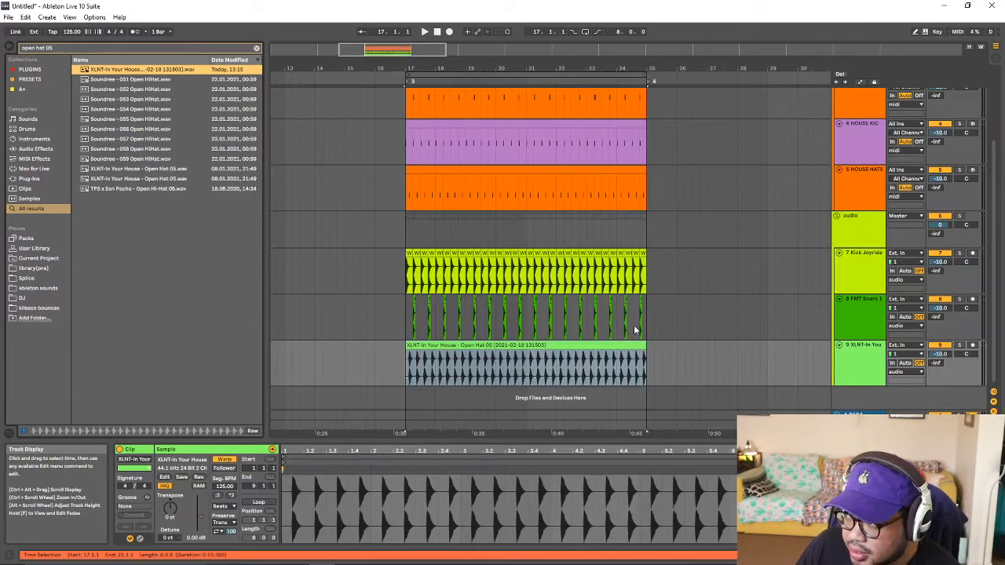
# - Place the insert marker at bar 25 on the Kick Joyride track and clear the browser search
pyautogui.click(647, 273)
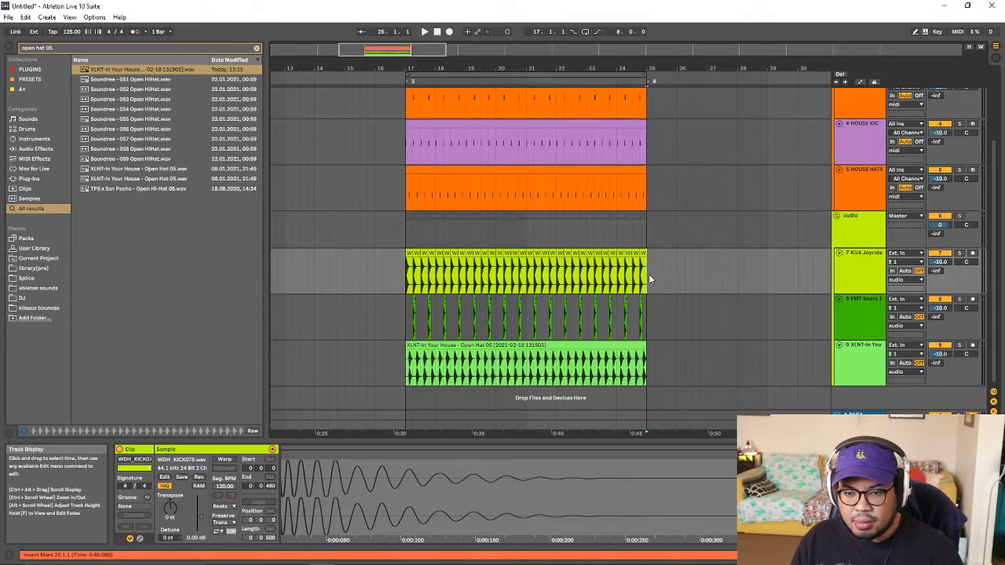
pyautogui.click(176, 48)
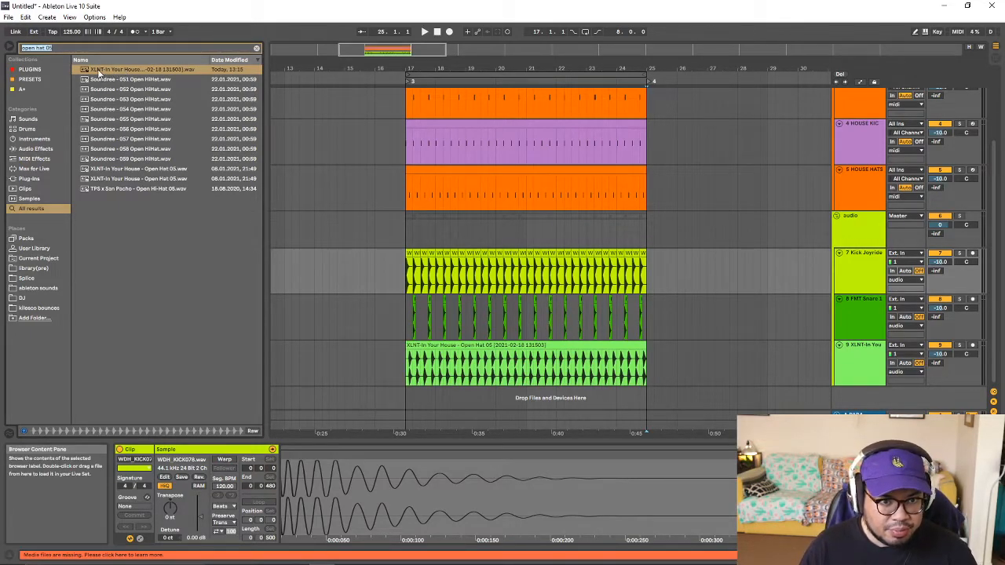
pyautogui.click(257, 49)
# - Look over the midi and audio group clips and show the HOUSE SNARE track's drum rack with its FMT Snare 1 sample
pyautogui.scroll(3, 363, 227)
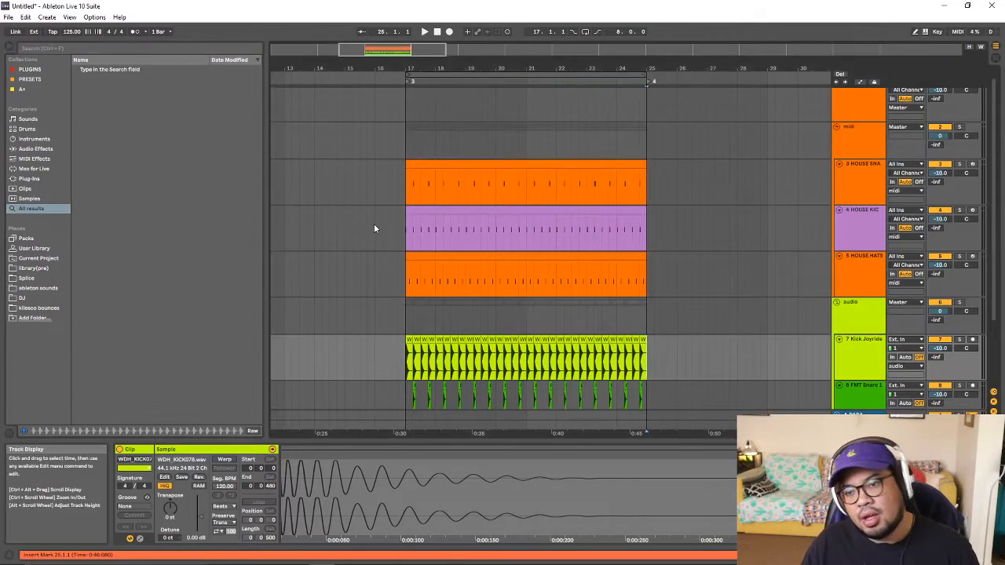
pyautogui.scroll(-1, 375, 223)
pyautogui.scroll(2, 376, 225)
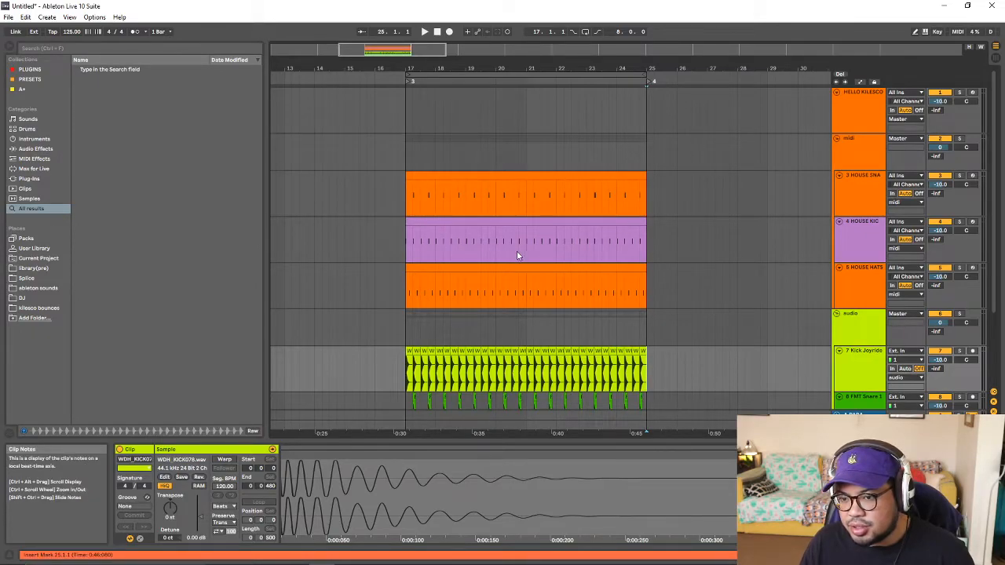
pyautogui.scroll(-3, 650, 257)
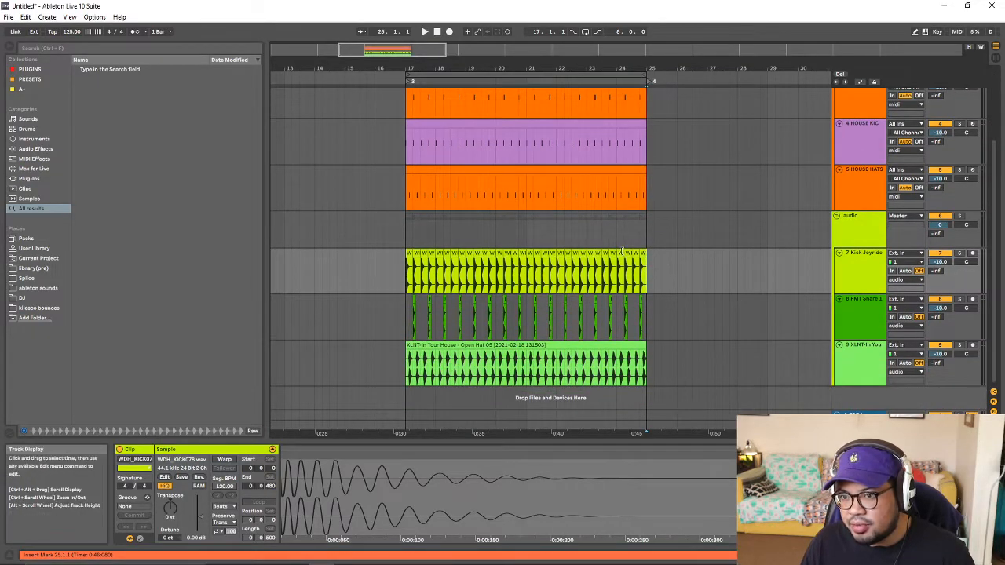
pyautogui.scroll(3, 663, 323)
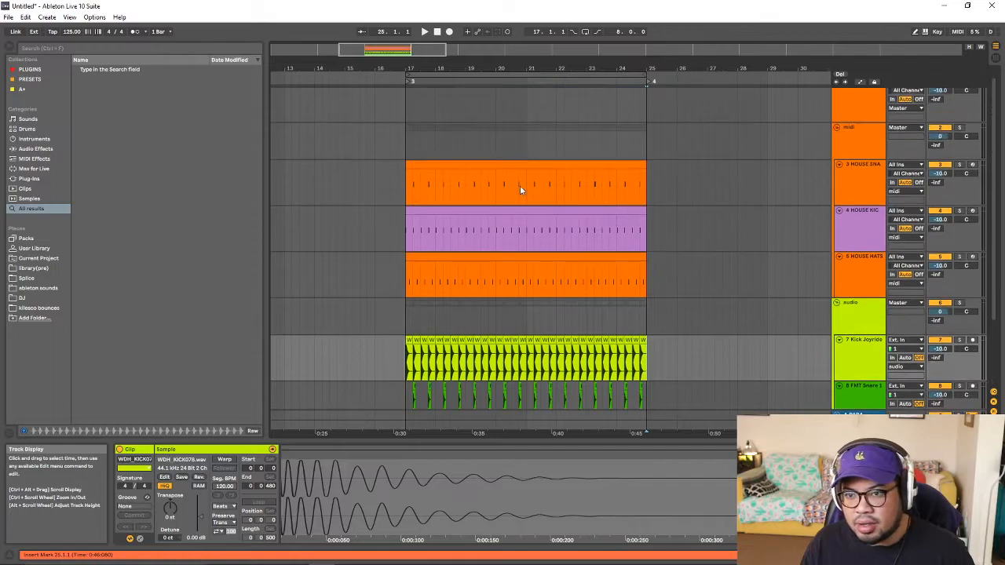
pyautogui.click(853, 179)
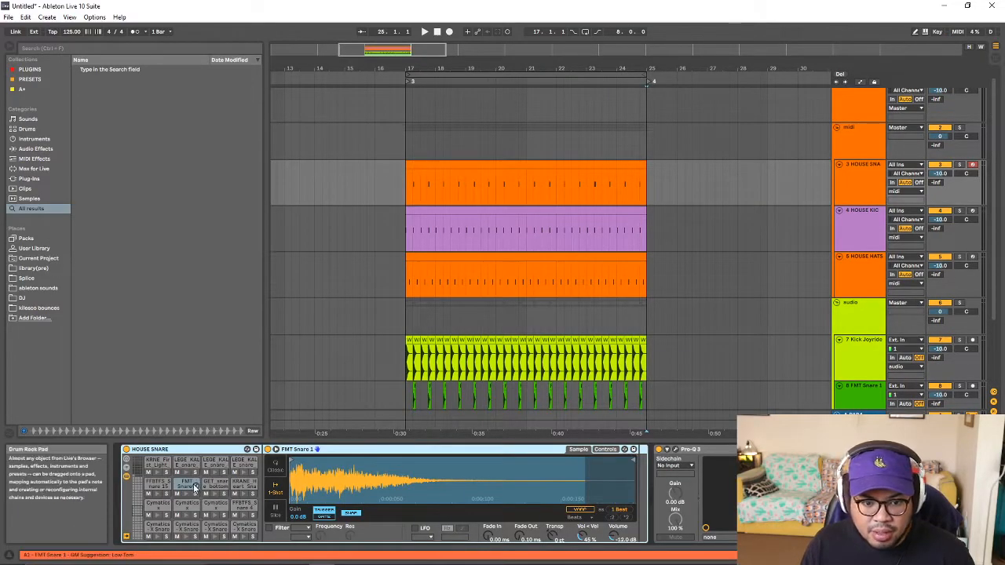
# - Compare the devices on the FMT Snare 1 audio track with the HOUSE SNARE track's drum rack by selecting each track
pyautogui.scroll(-3, 447, 392)
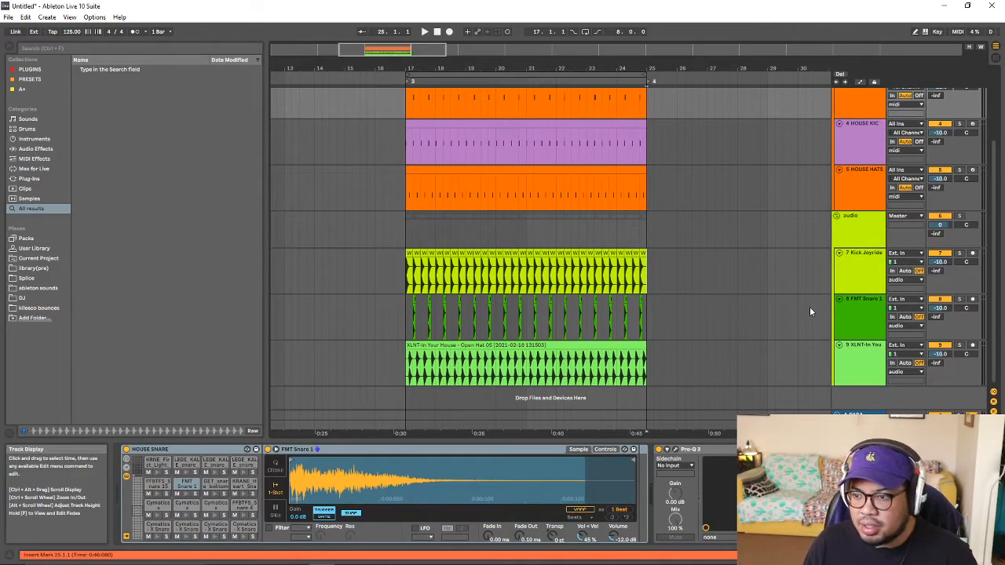
pyautogui.scroll(3, 857, 302)
pyautogui.scroll(-3, 824, 373)
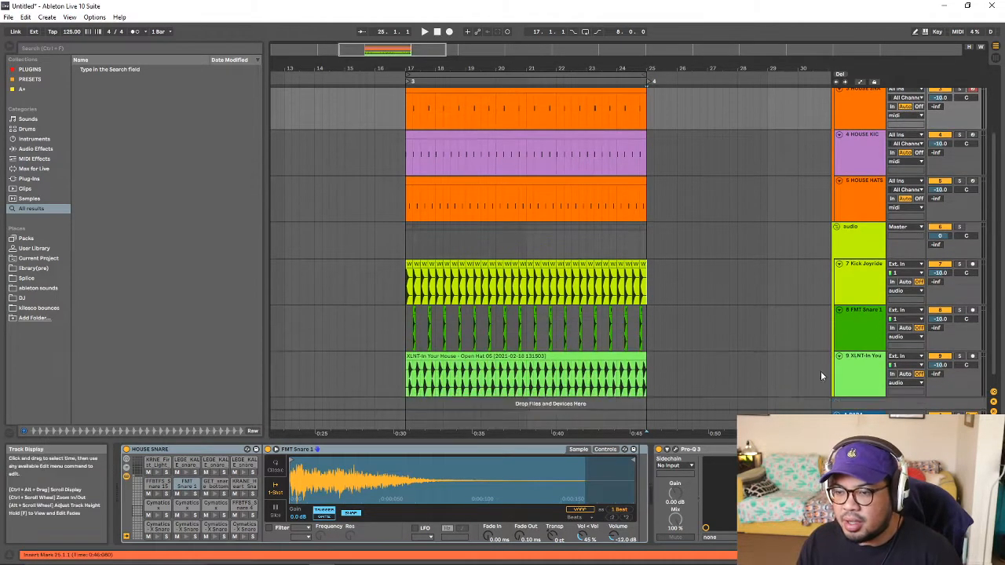
pyautogui.scroll(2, 851, 306)
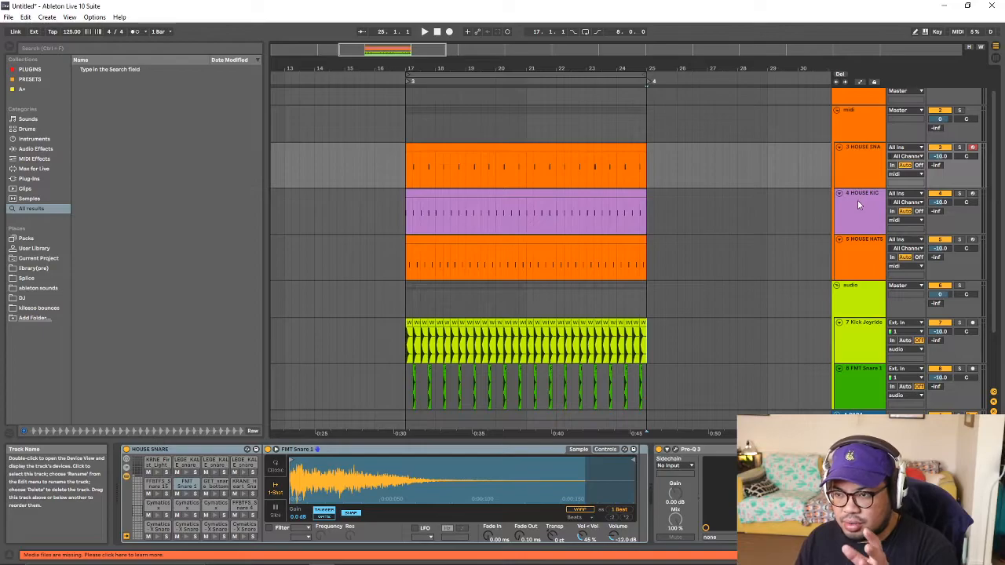
pyautogui.scroll(-2, 855, 214)
pyautogui.click(858, 309)
pyautogui.scroll(2, 868, 222)
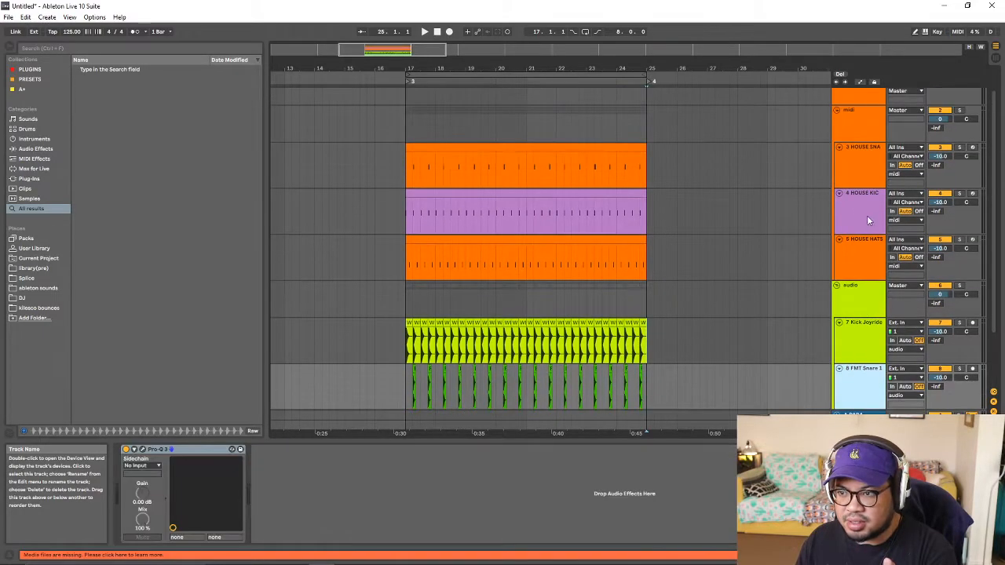
pyautogui.click(864, 168)
pyautogui.scroll(-2, 825, 329)
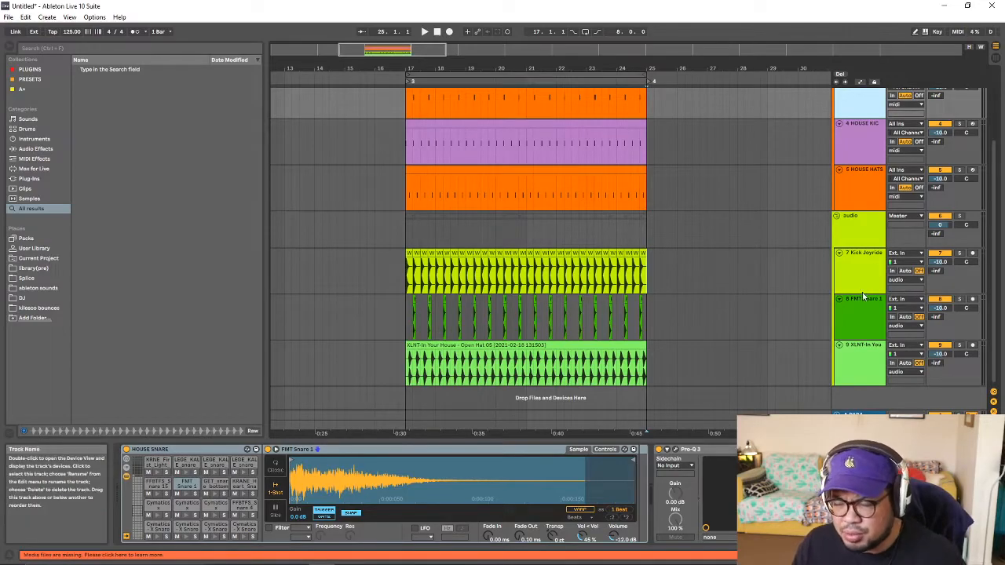
# - Fold the audio group while leaving the midi group unfolded
pyautogui.scroll(3, 816, 314)
pyautogui.click(836, 138)
pyautogui.click(837, 147)
pyautogui.click(836, 139)
# - Insert a new MIDI track and move it out of the midi group to below the audio group
pyautogui.click(868, 197)
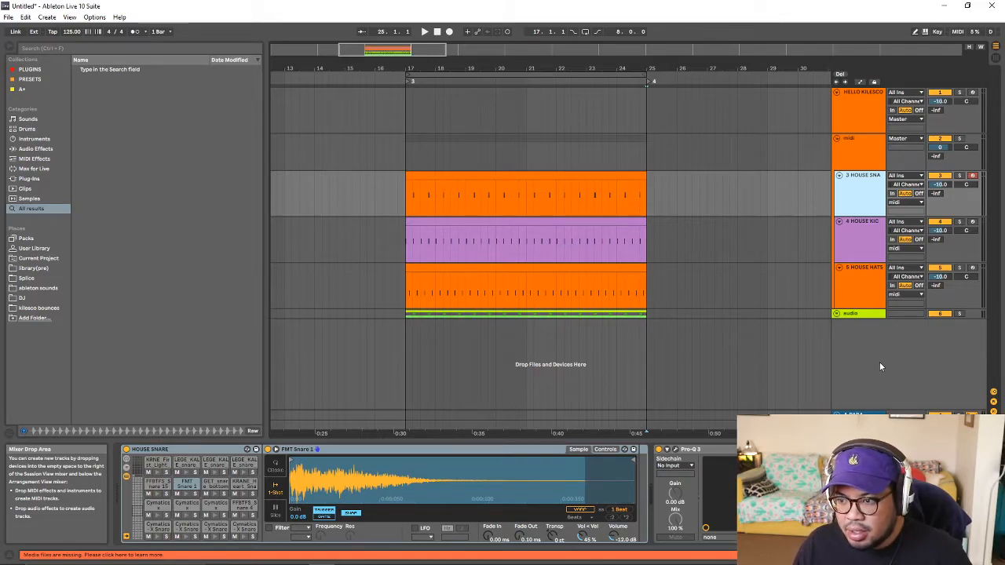
pyautogui.hotkey('ctrl', 'shift', 't')
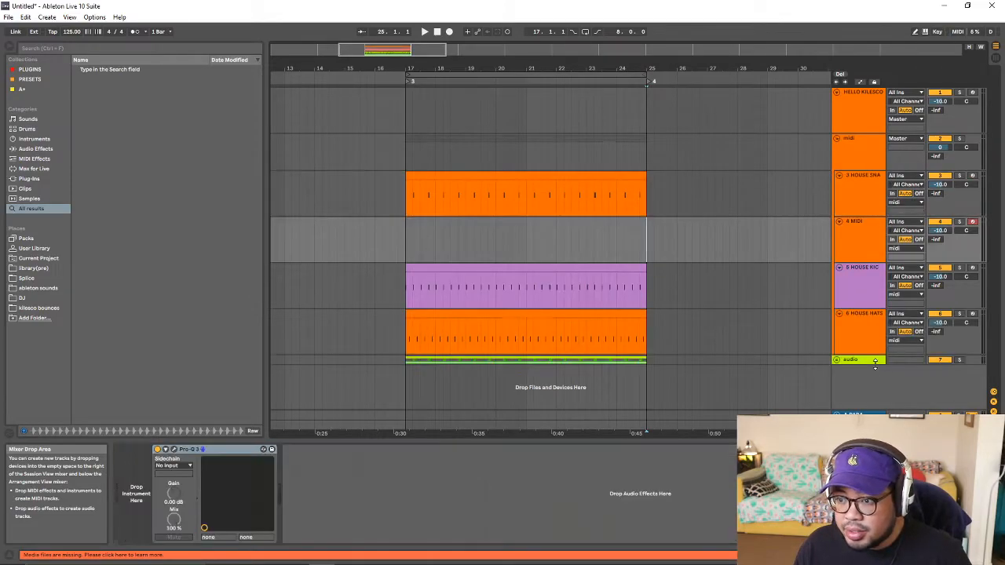
pyautogui.moveTo(867, 234); pyautogui.dragTo(758, 322)
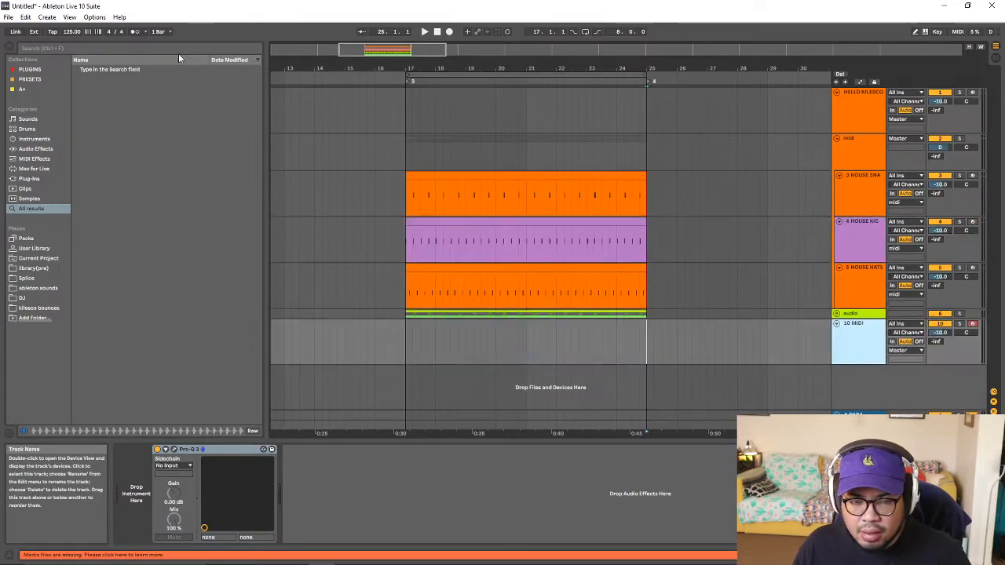
pyautogui.click(862, 323)
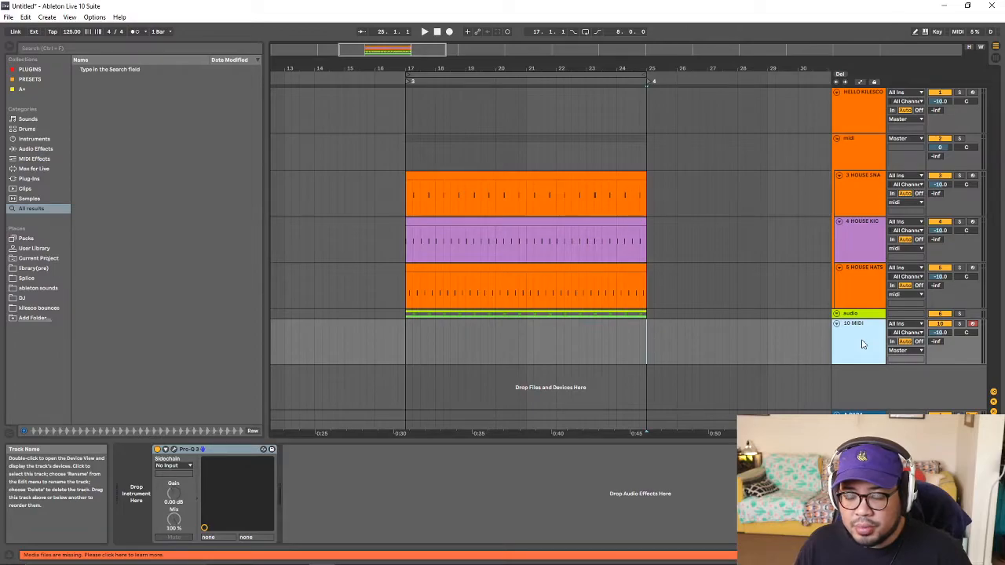
# - Search the browser for "drum rack" and load an empty Drum Rack onto the new MIDI track
pyautogui.hotkey('ctrl', 'f')
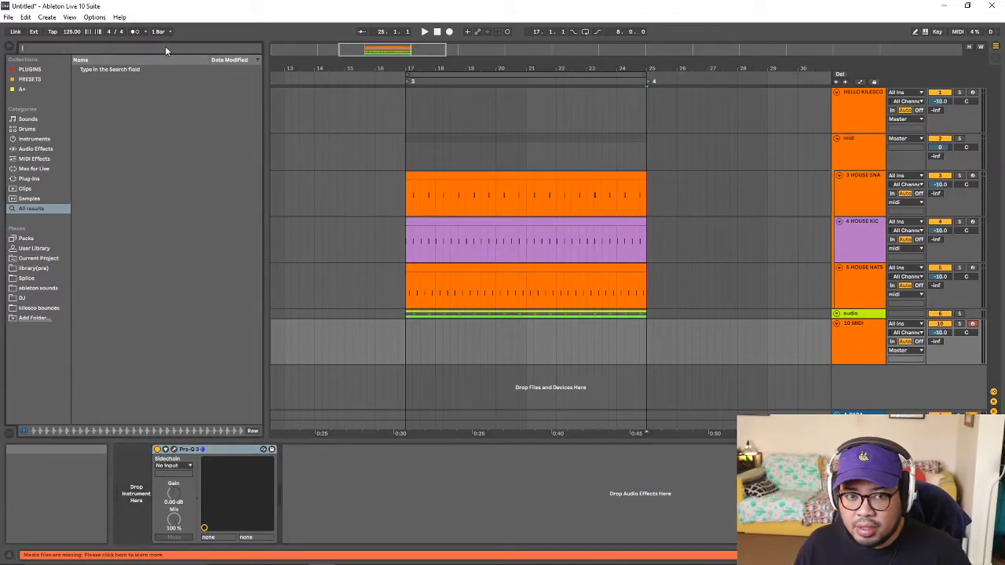
pyautogui.write('drum rack')
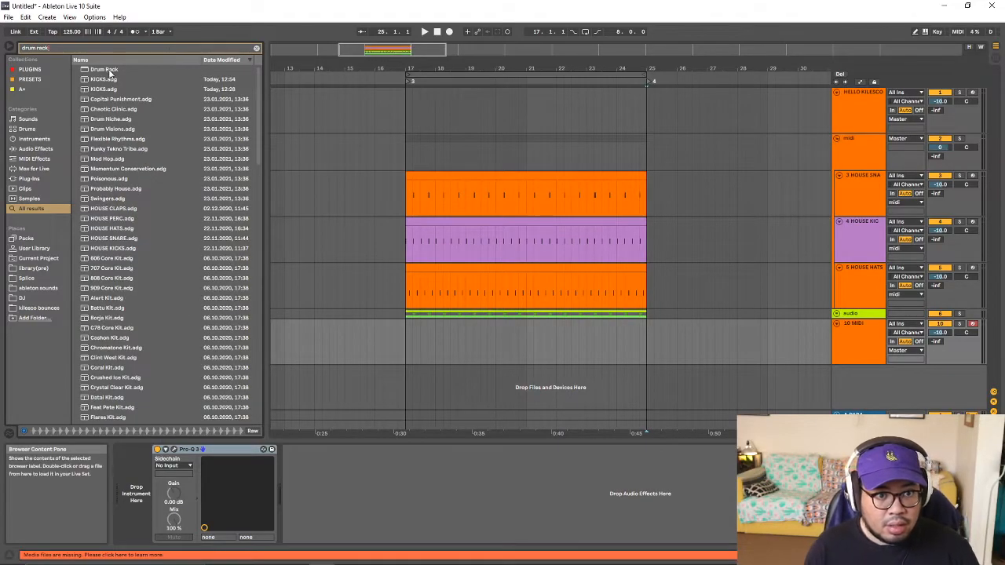
pyautogui.press('Down')
pyautogui.moveTo(133, 149); pyautogui.dragTo(121, 493)
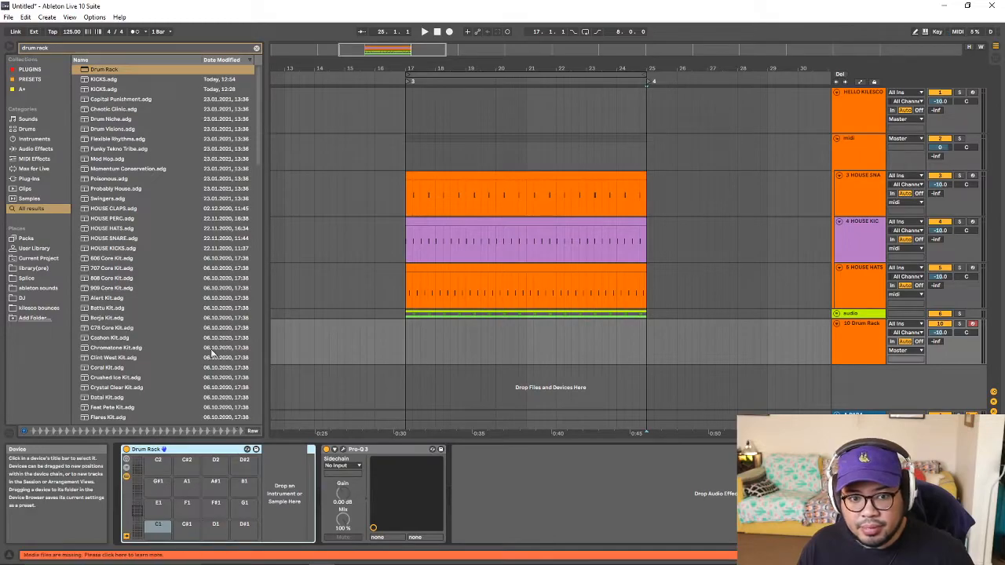
# - Search the browser for "kick" and load Kick 8.wav onto the Drum Rack's C1 pad
pyautogui.click(81, 49)
pyautogui.hotkey('ctrl', 'a')
pyautogui.press('BackSpace')
pyautogui.write('kick')
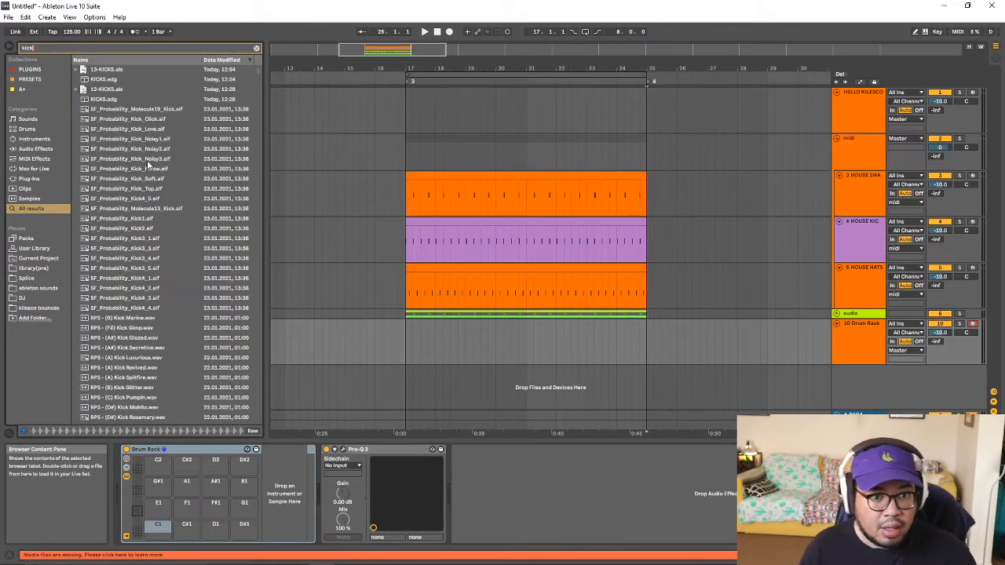
pyautogui.scroll(-5, 175, 181)
pyautogui.scroll(-10, 173, 190)
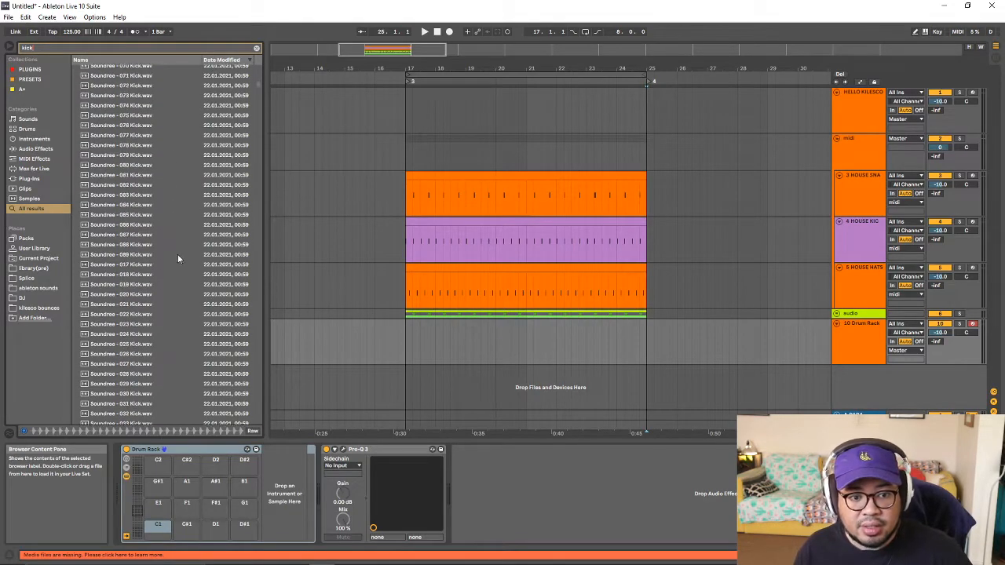
pyautogui.scroll(-10, 180, 321)
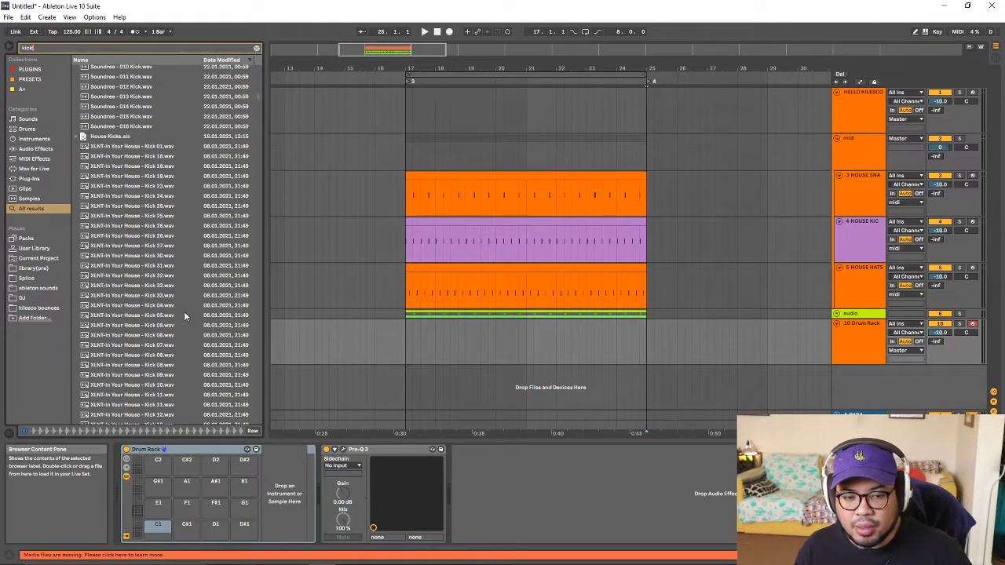
pyautogui.scroll(-15, 188, 285)
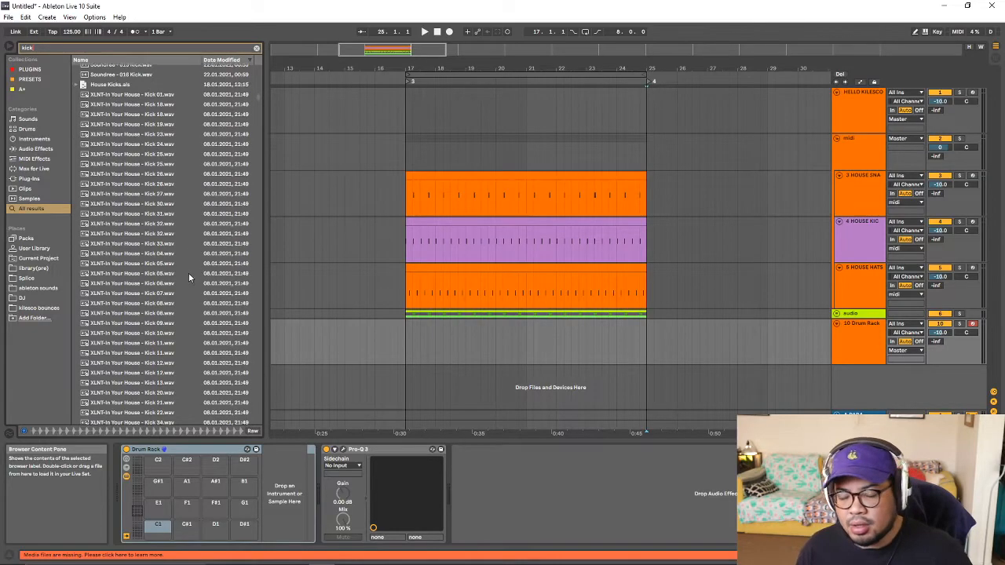
pyautogui.scroll(-15, 153, 330)
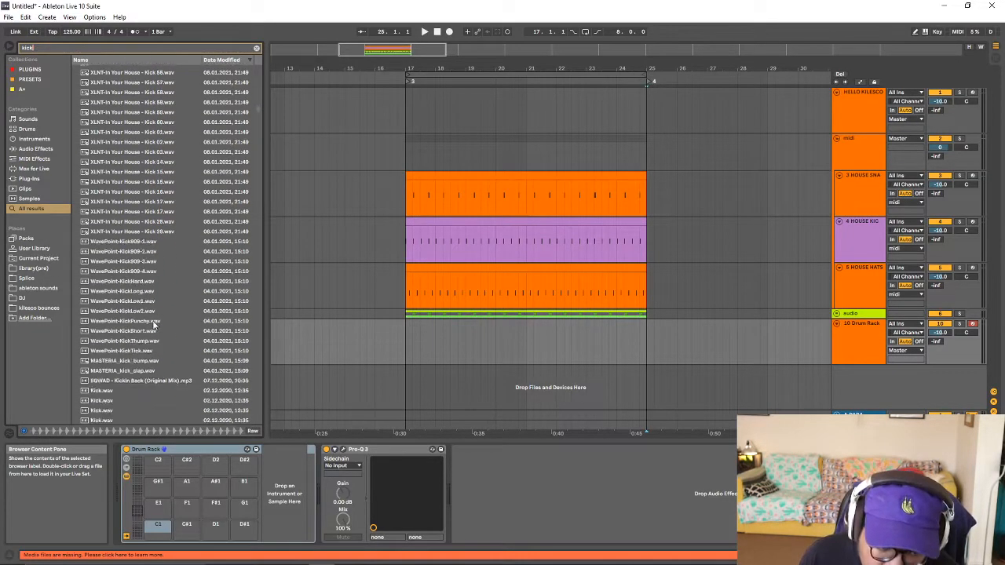
pyautogui.scroll(-15, 153, 320)
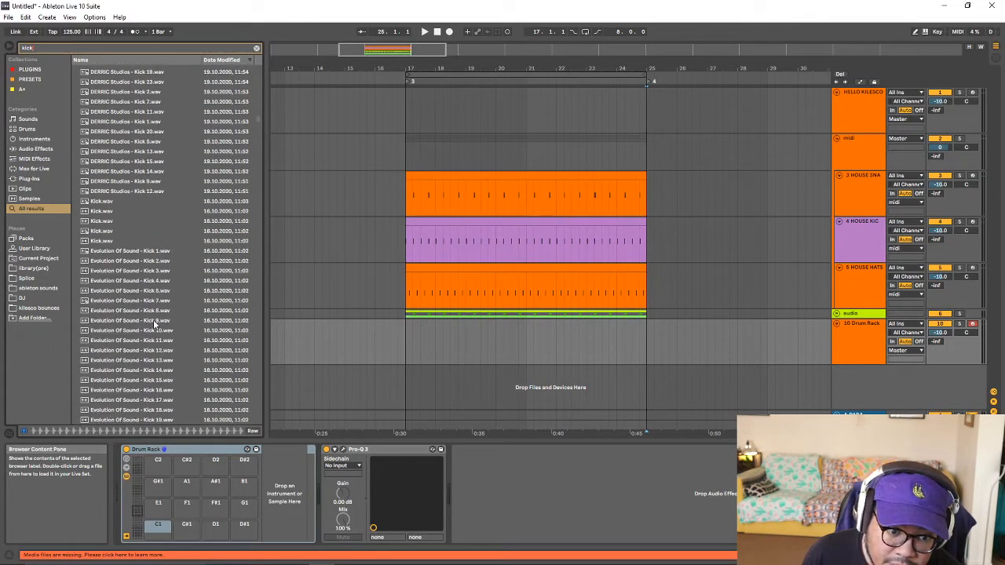
pyautogui.scroll(-15, 156, 329)
pyautogui.scroll(-15, 156, 328)
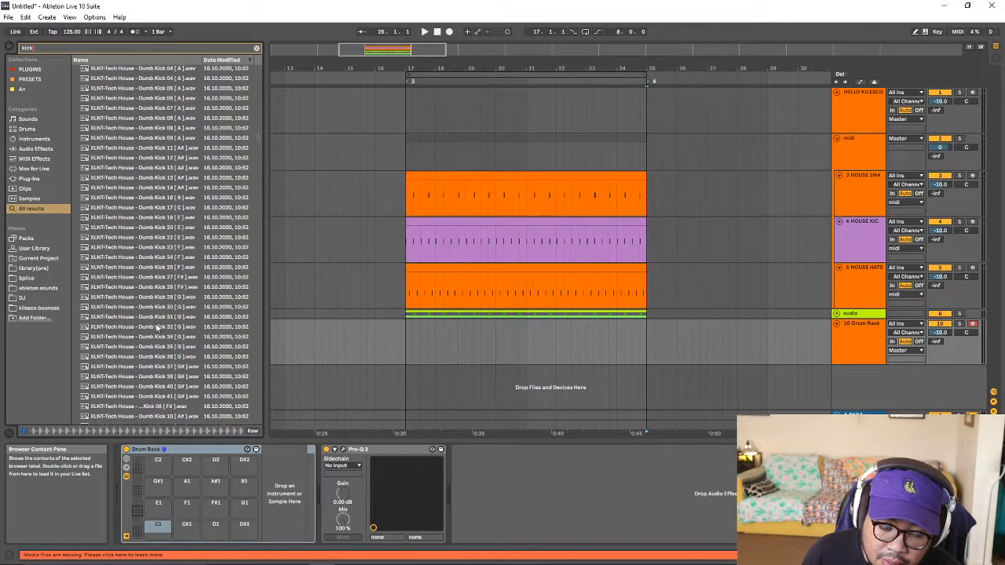
pyautogui.scroll(-15, 155, 319)
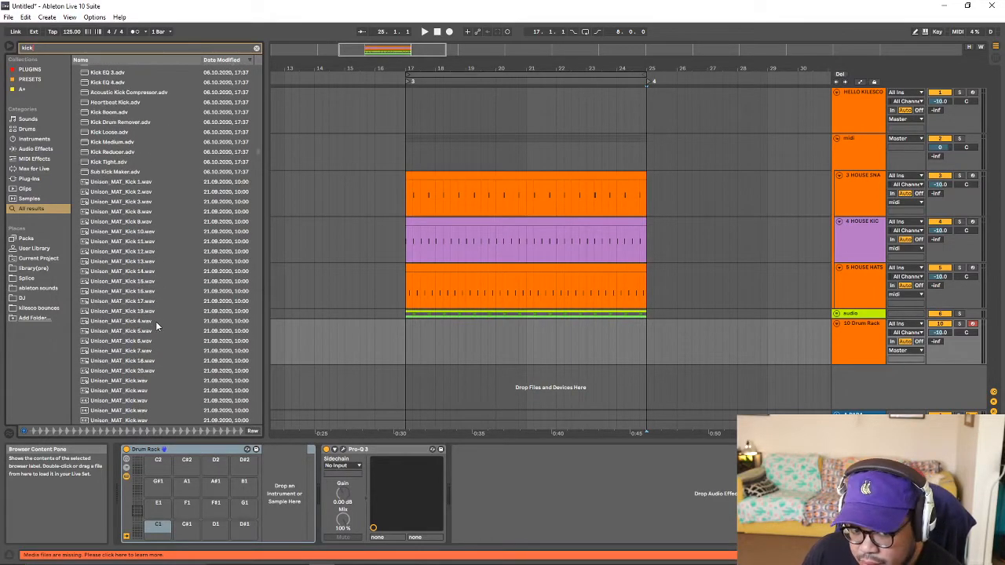
pyautogui.scroll(-10, 173, 321)
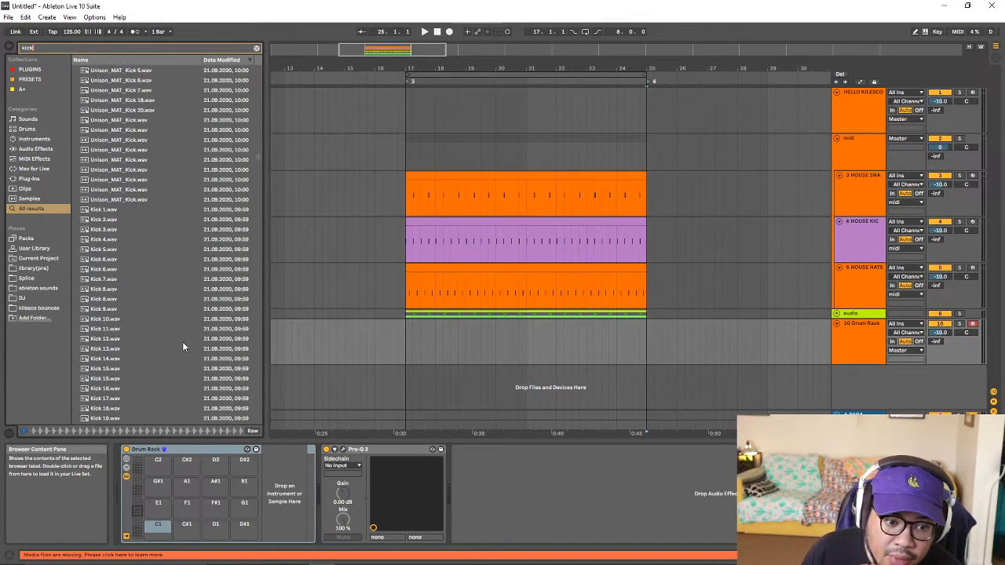
pyautogui.click(133, 290)
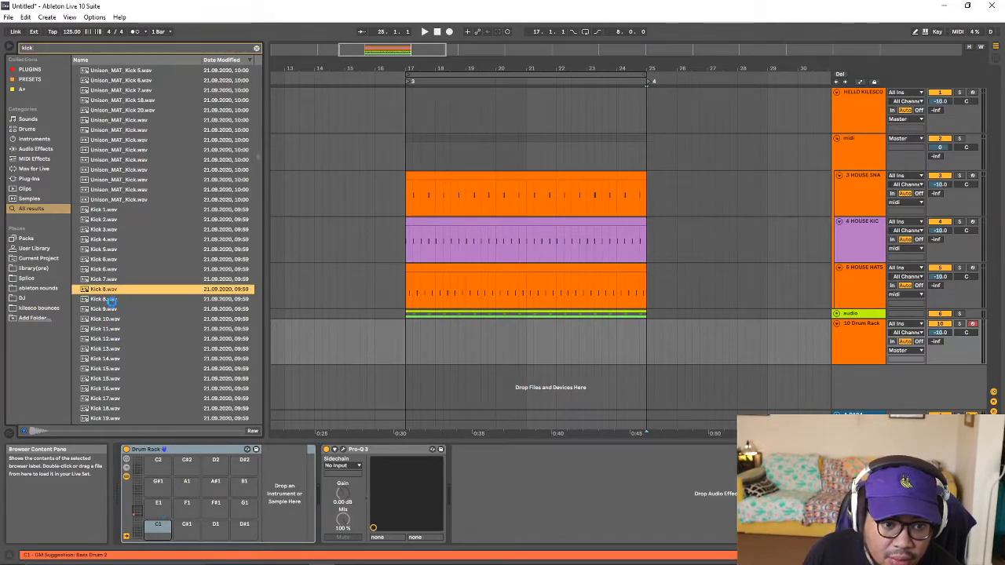
# - Load Kick 3.wav onto the Drum Rack's C#1 pad
pyautogui.click(142, 238)
pyautogui.moveTo(147, 230); pyautogui.dragTo(188, 525)
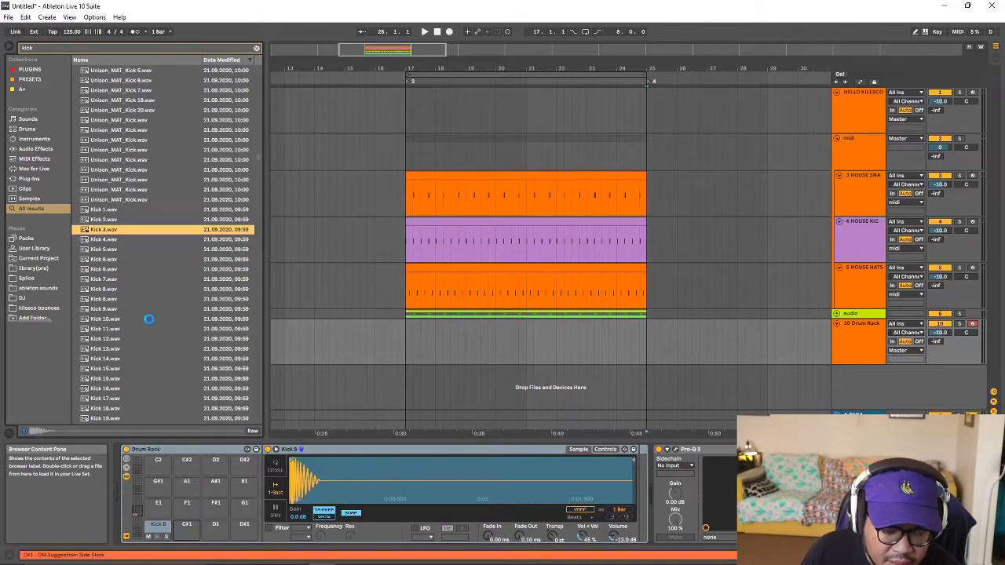
# - Load Kick 14.wav onto the Drum Rack's D1 pad and Obsession Kick.wav onto its D#1 pad
pyautogui.click(145, 362)
pyautogui.moveTo(144, 361); pyautogui.dragTo(109, 360)
pyautogui.moveTo(168, 395); pyautogui.dragTo(219, 533)
pyautogui.scroll(-4, 166, 332)
pyautogui.click(131, 285)
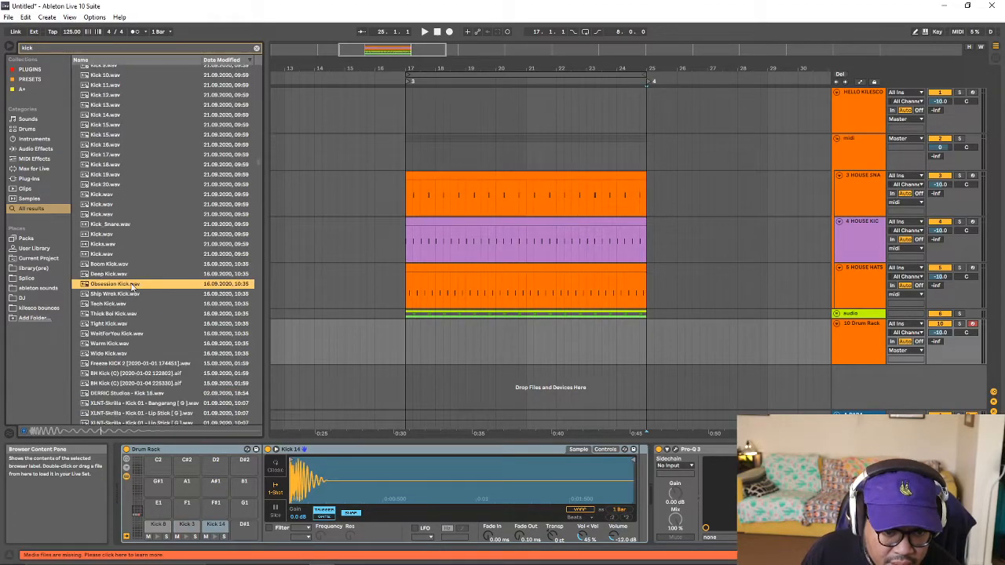
pyautogui.moveTo(133, 288); pyautogui.dragTo(245, 520)
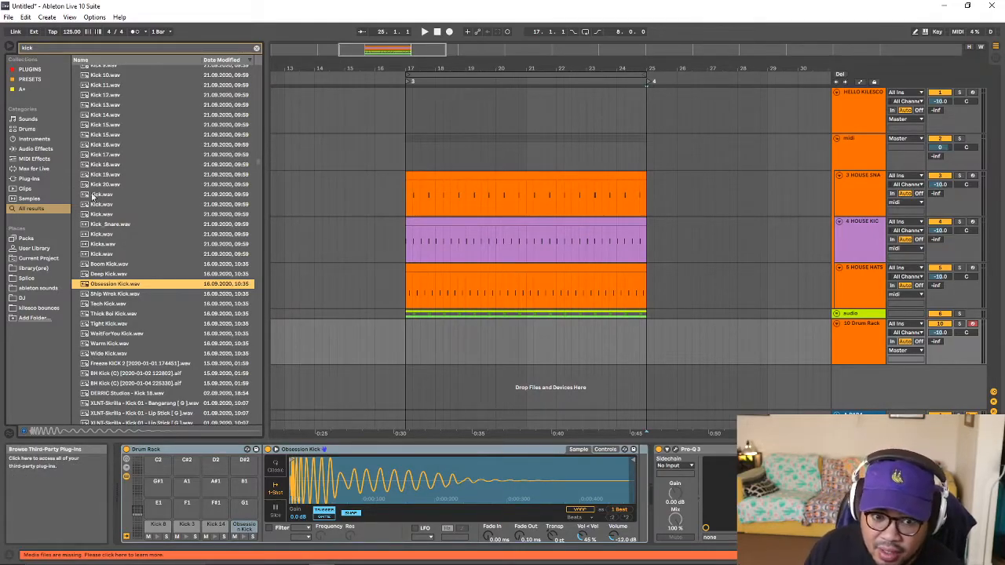
# - Rename the Drum Rack to KICKS
pyautogui.click(844, 351)
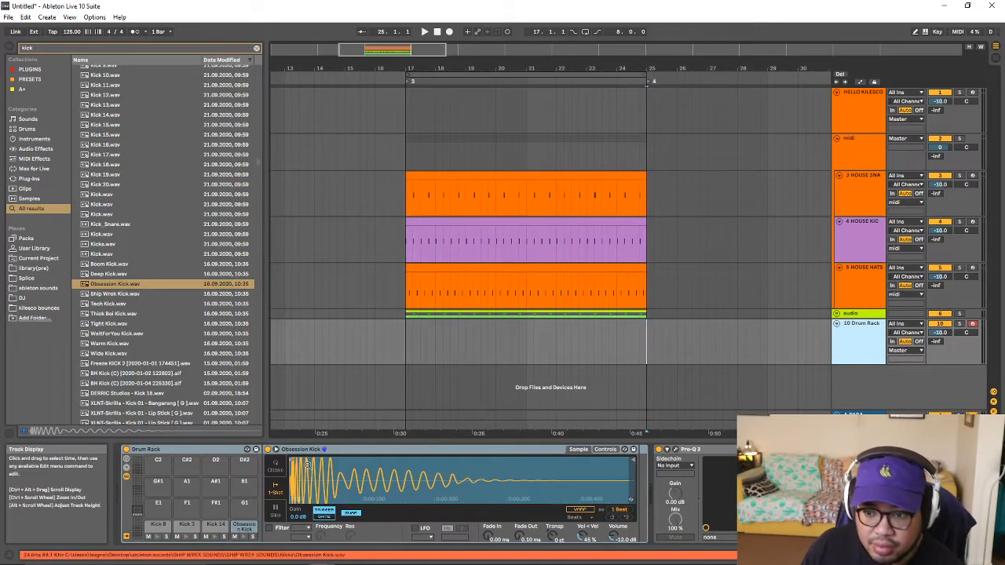
pyautogui.click(184, 453)
pyautogui.hotkey('ctrl', 'r')
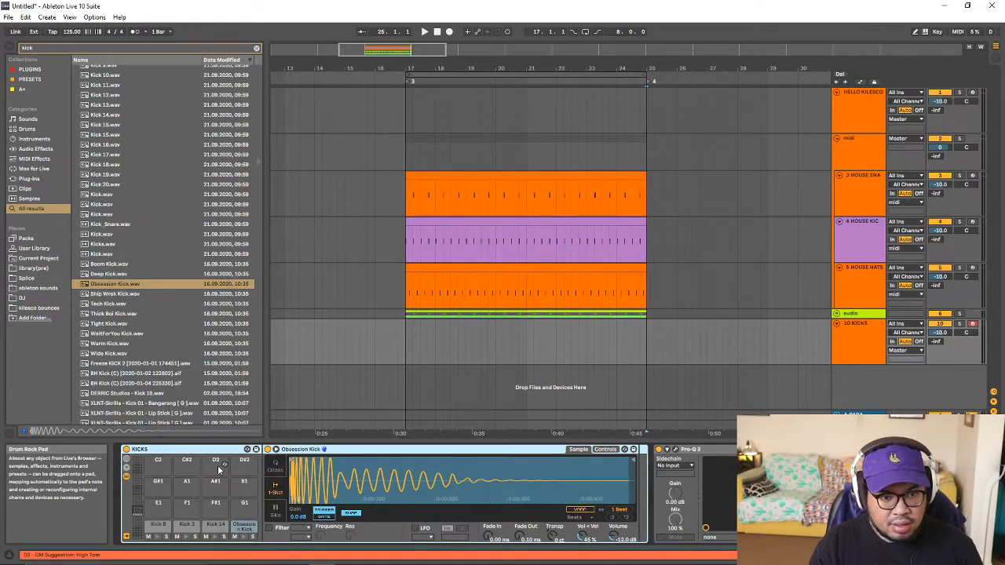
# - Create a folder named SAMPLE RACK in the User Library, clear the browser search and expand the new folder
pyautogui.click(35, 249)
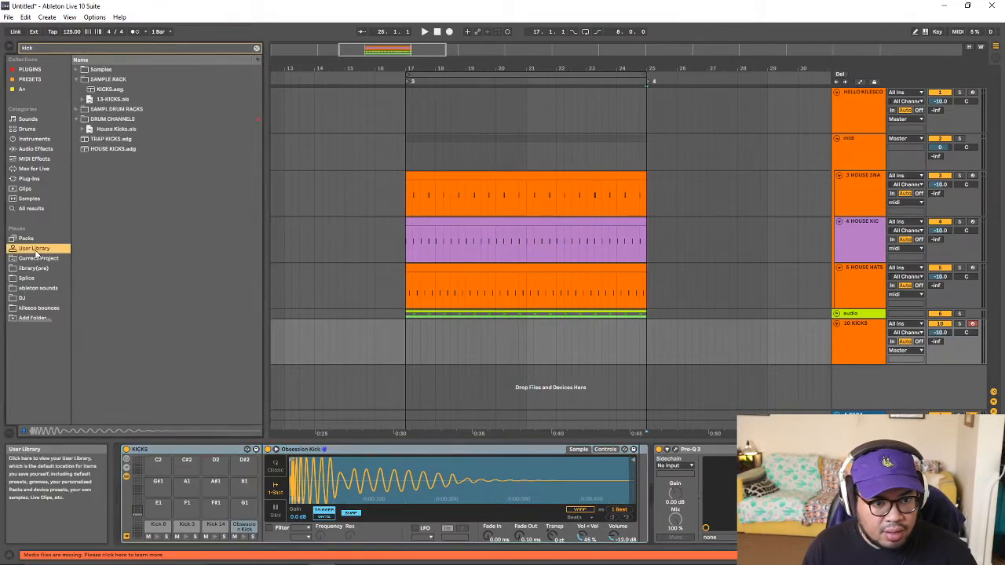
pyautogui.rightClick(135, 201)
pyautogui.click(146, 209)
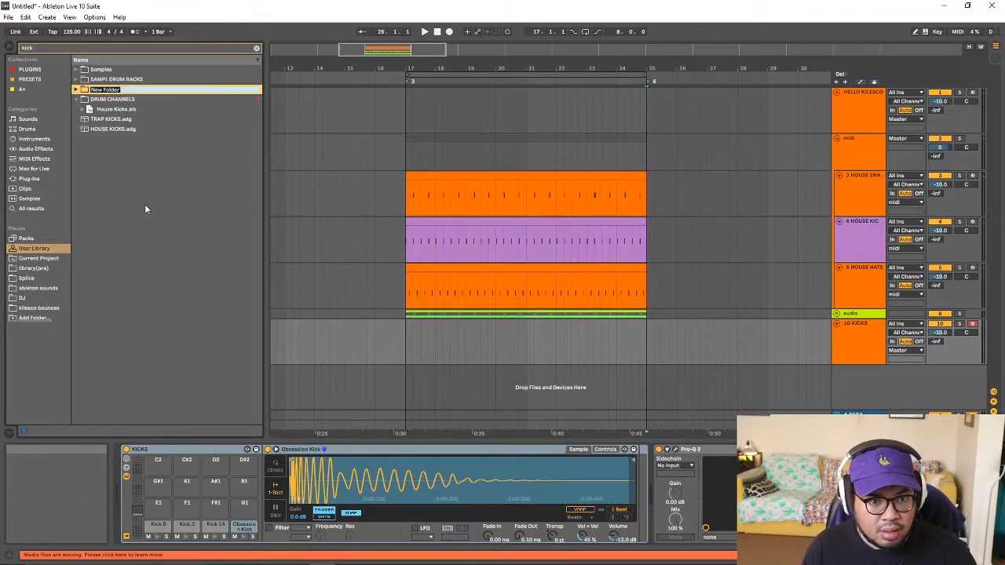
pyautogui.write('SAMPLE')
pyautogui.press('Return')
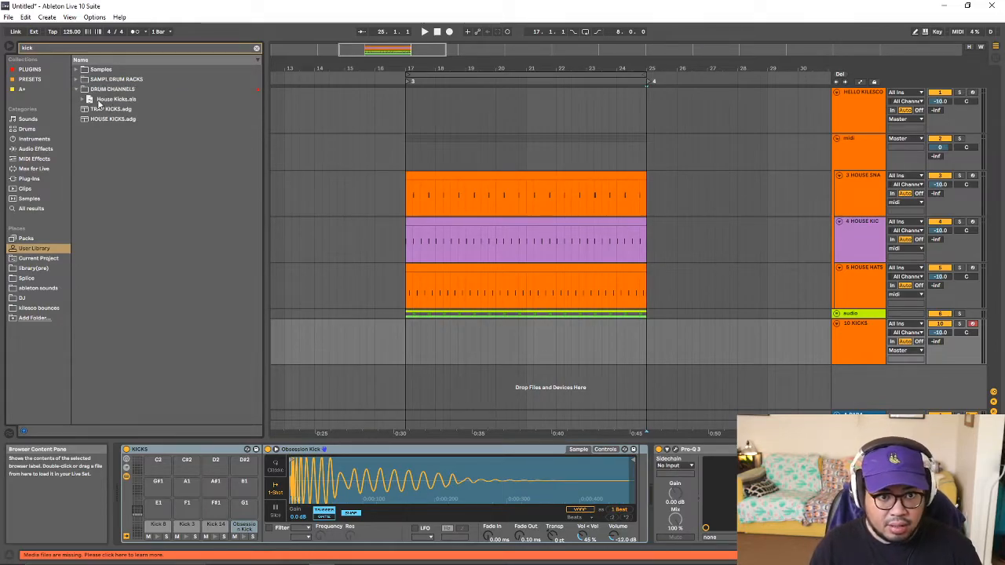
pyautogui.press('Escape')
pyautogui.click(116, 90)
pyautogui.click(77, 89)
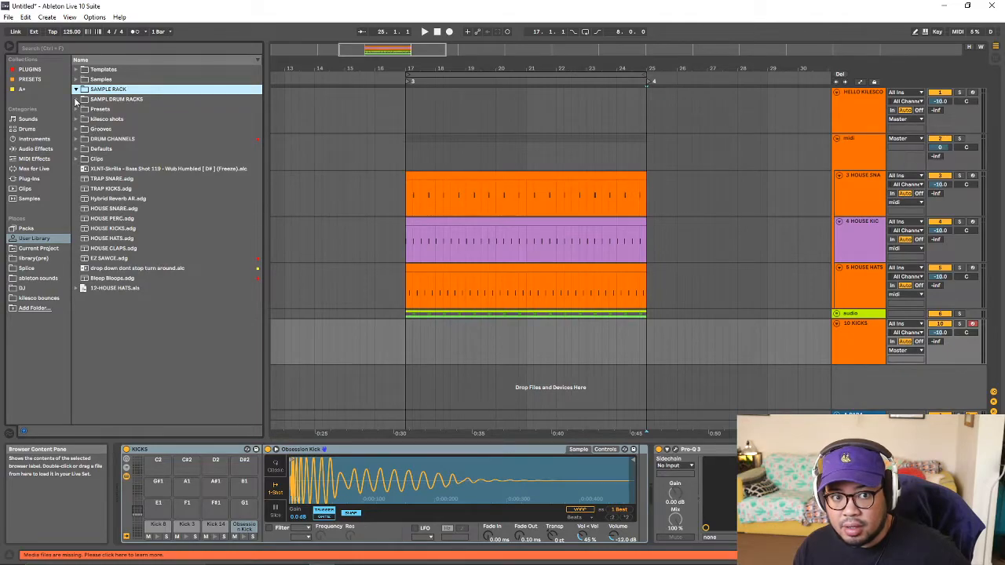
# - Expand the DRUM CHANNELS folder to view its saved house channels and inspect the Pro-Q 3 device on the KICKS track
pyautogui.click(77, 139)
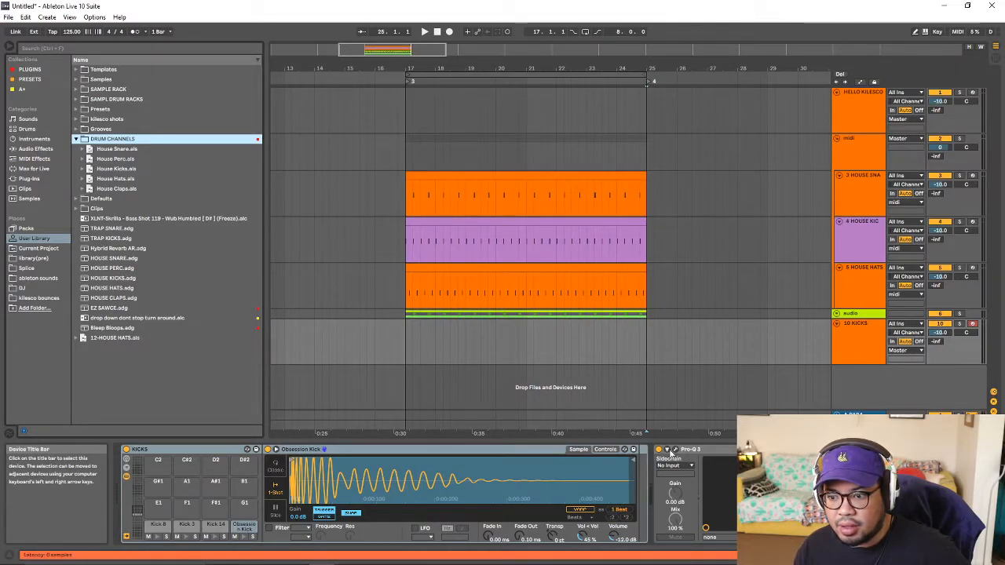
pyautogui.click(676, 449)
pyautogui.click(482, 227)
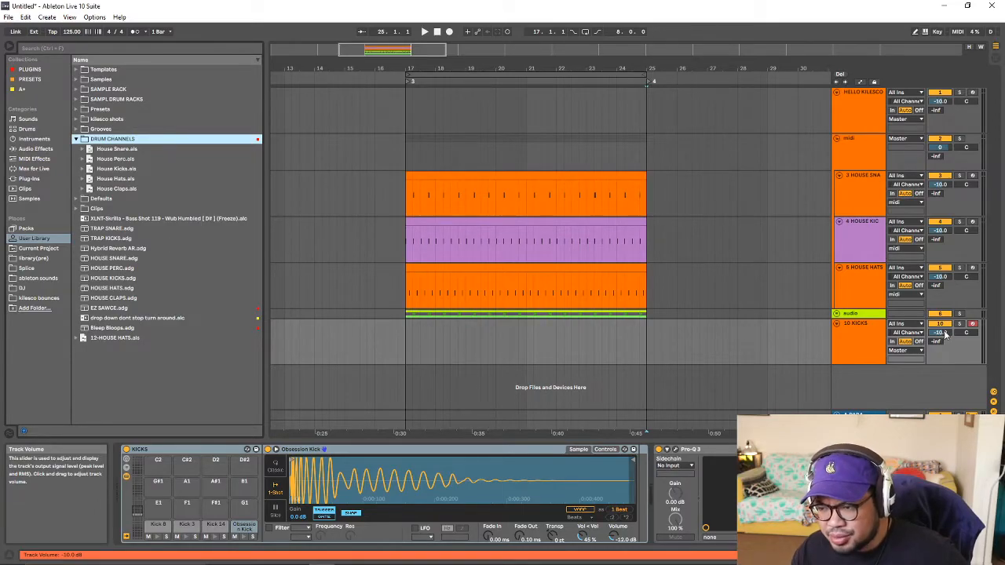
# - Save the KICKS track with its devices into the SAMPLE RACK folder of the User Library
pyautogui.click(861, 345)
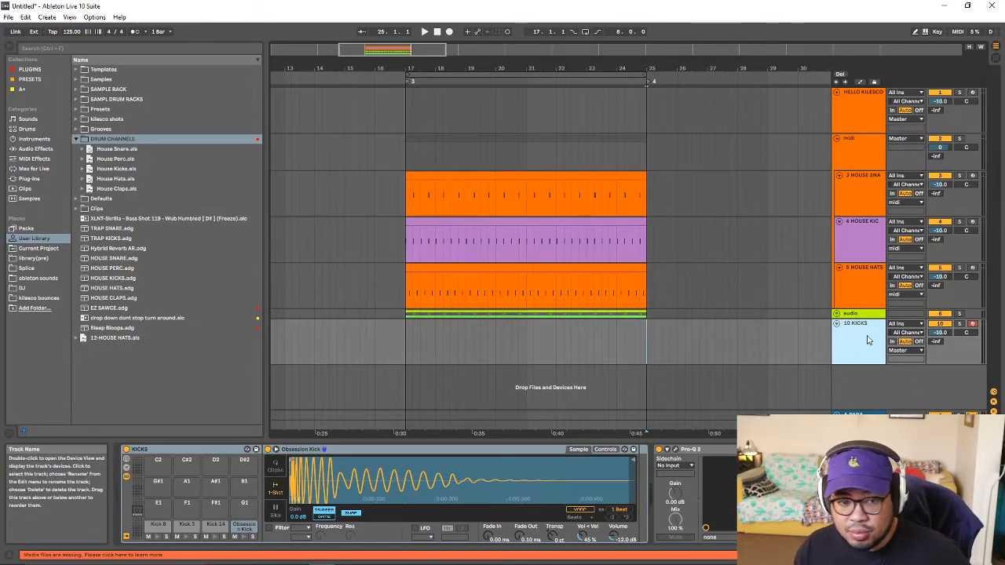
pyautogui.moveTo(864, 337); pyautogui.dragTo(117, 91)
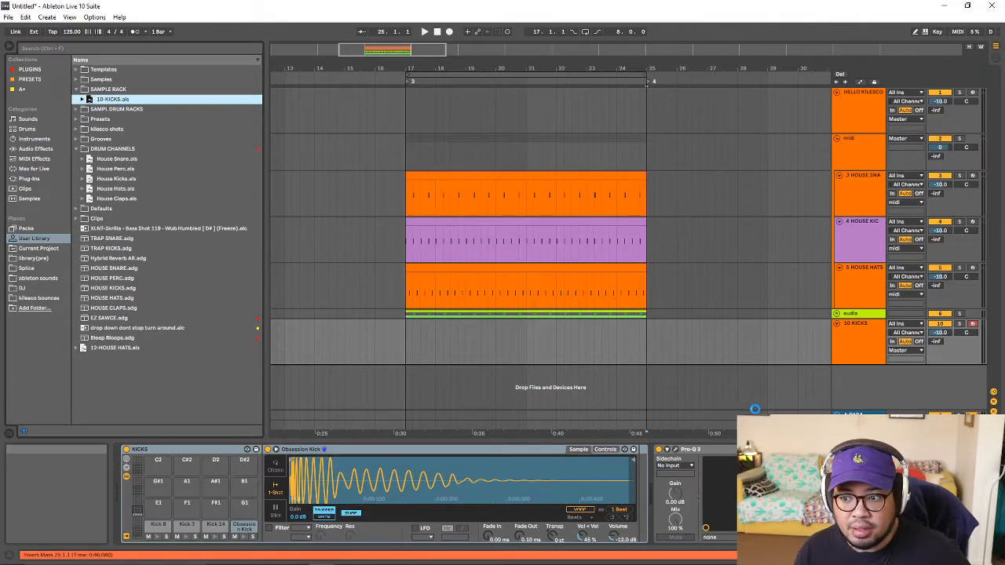
# - Duplicate the KICKS track and deactivate the original one
pyautogui.hotkey('ctrl', 'd')
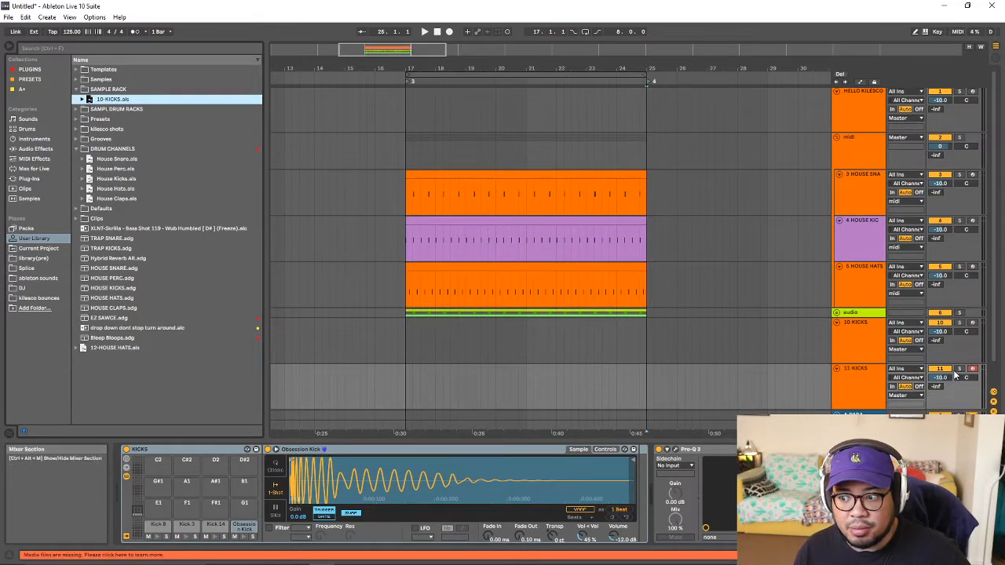
pyautogui.click(939, 323)
pyautogui.doubleClick(864, 389)
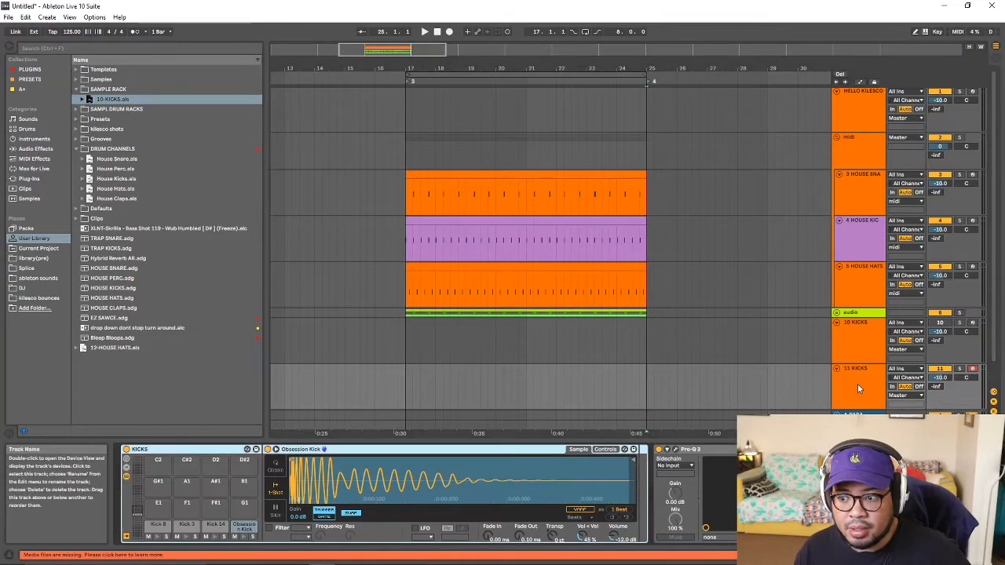
pyautogui.click(692, 366)
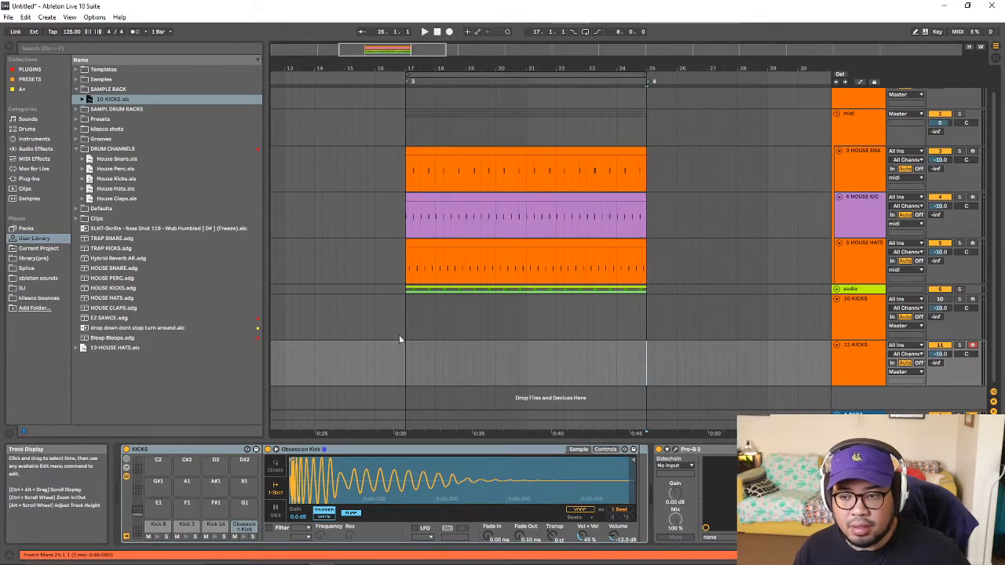
# - Narrow the browser to widen the arrangement and collapse both KICKS tracks
pyautogui.scroll(1, 806, 310)
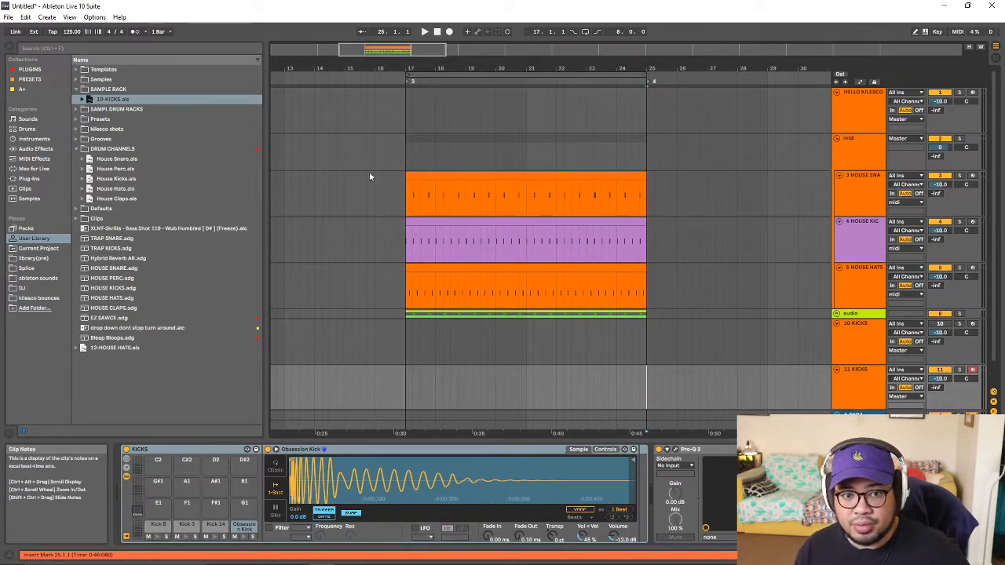
pyautogui.moveTo(267, 94); pyautogui.dragTo(242, 95)
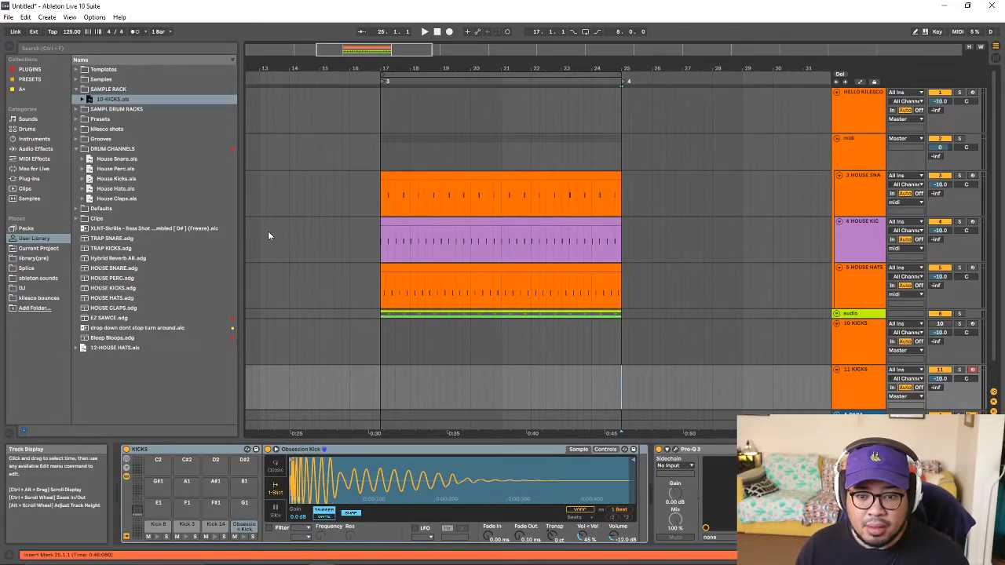
pyautogui.scroll(-1, 780, 239)
pyautogui.scroll(1, 779, 238)
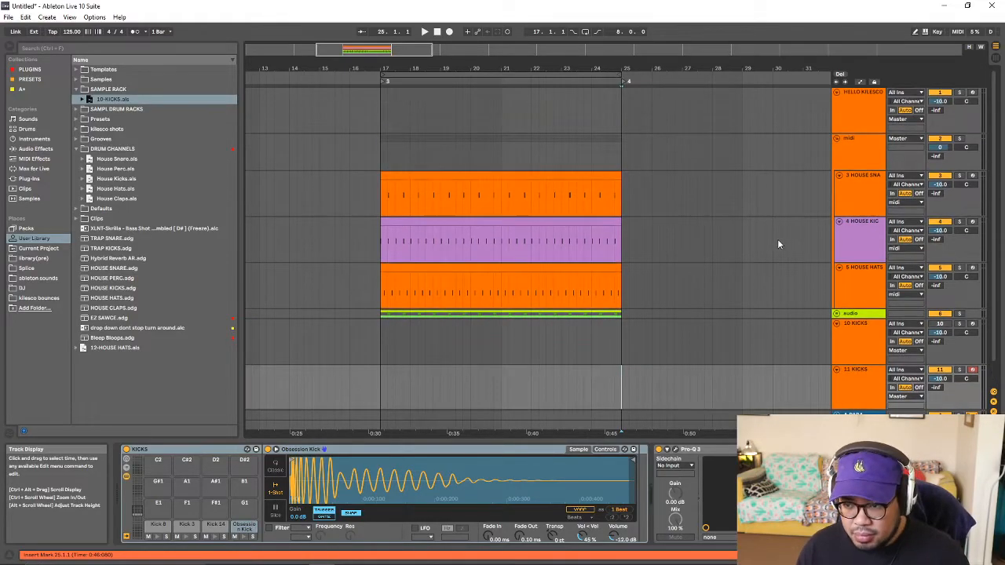
pyautogui.click(837, 324)
pyautogui.click(837, 333)
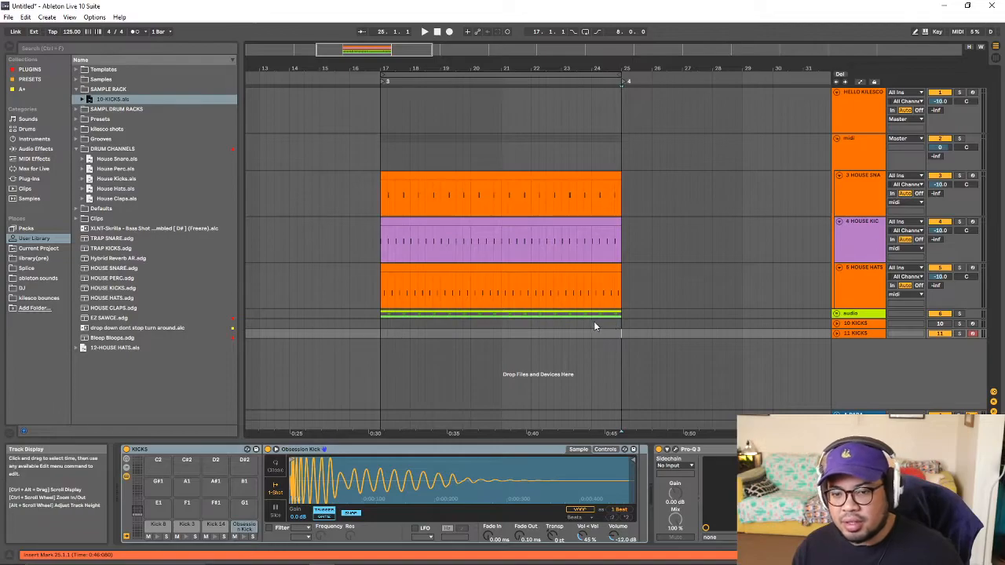
# - Expand the audio group and compare its kick, snare and hat tracks with those in the midi group
pyautogui.click(837, 314)
pyautogui.scroll(-2, 578, 333)
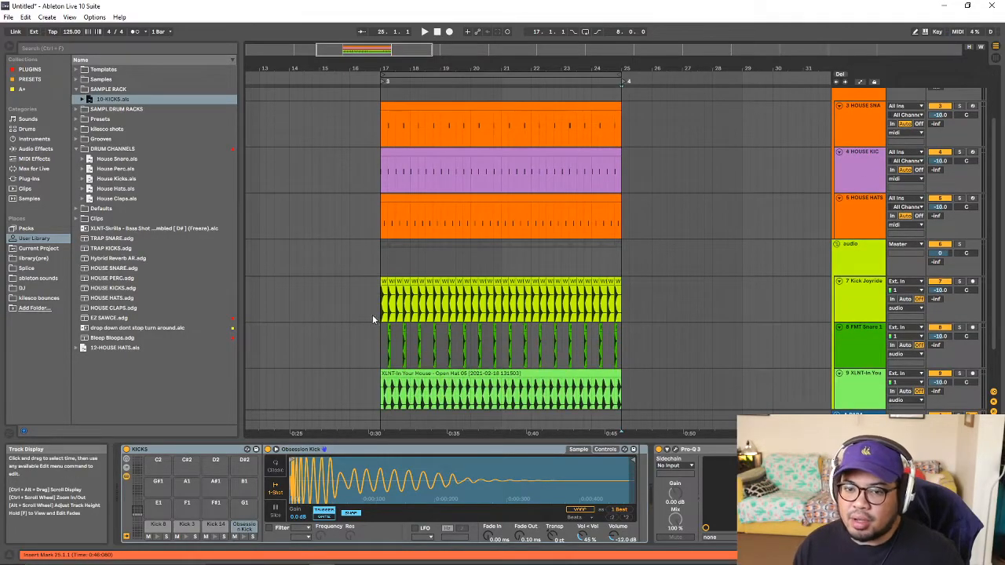
pyautogui.scroll(2, 635, 300)
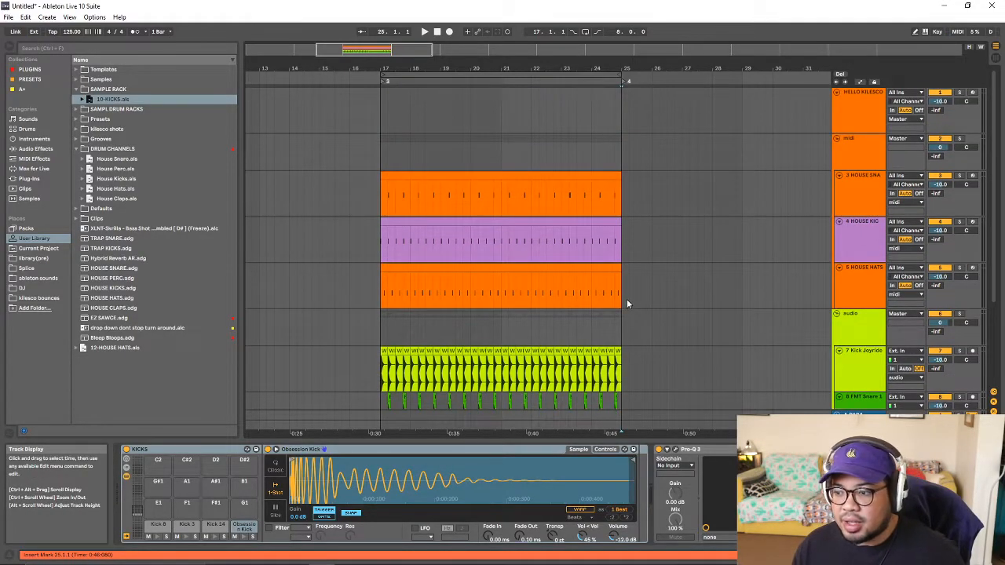
pyautogui.scroll(-3, 628, 296)
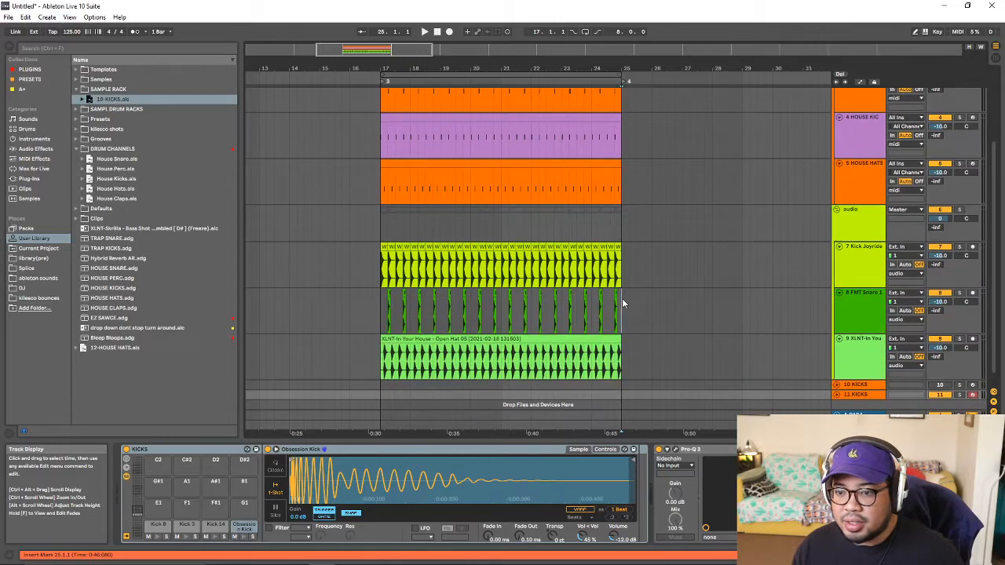
pyautogui.click(622, 299)
pyautogui.click(621, 229)
pyautogui.scroll(3, 619, 259)
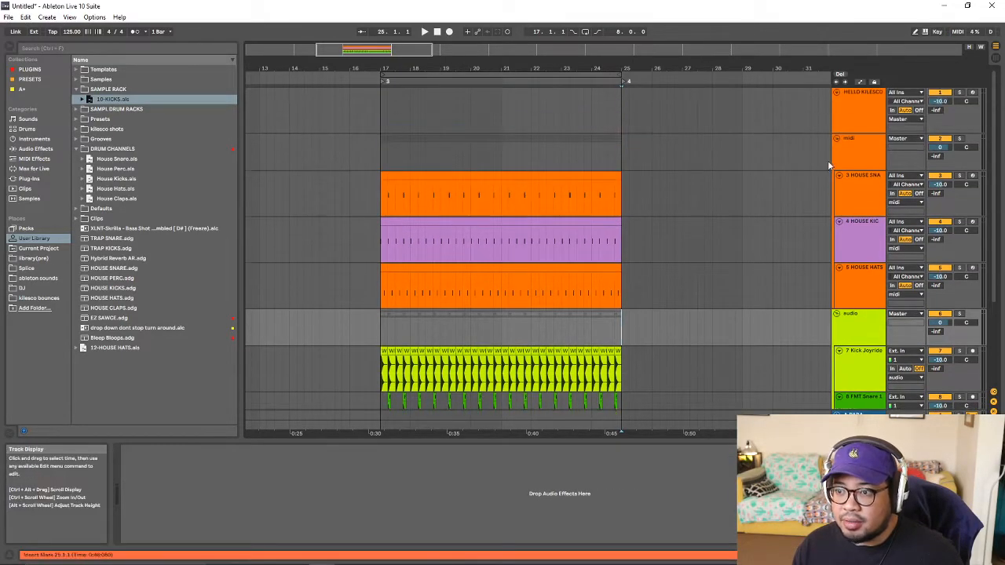
# - Collapse the midi and audio groups, leaving the audio group selected
pyautogui.click(836, 141)
pyautogui.click(837, 148)
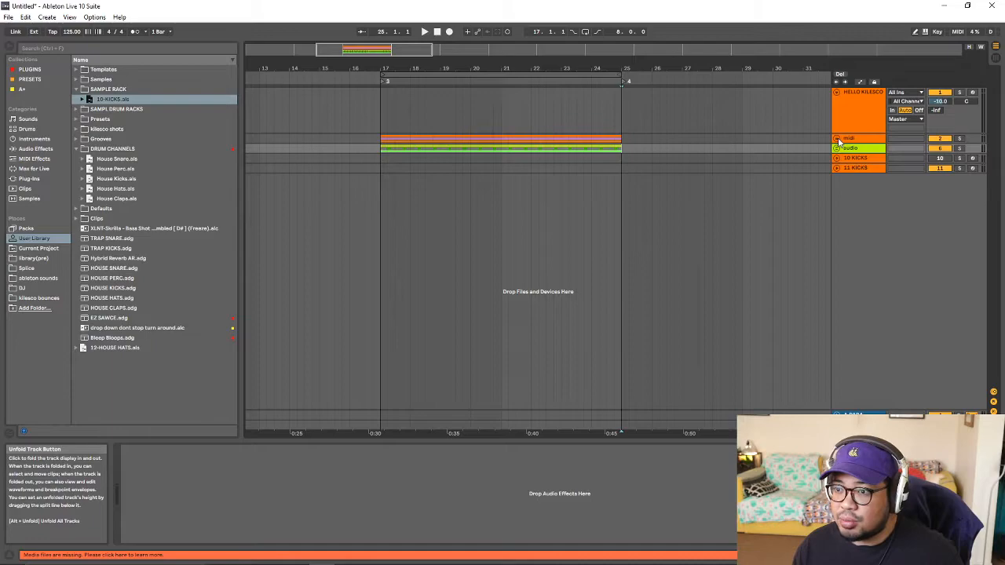
pyautogui.click(848, 140)
pyautogui.click(852, 149)
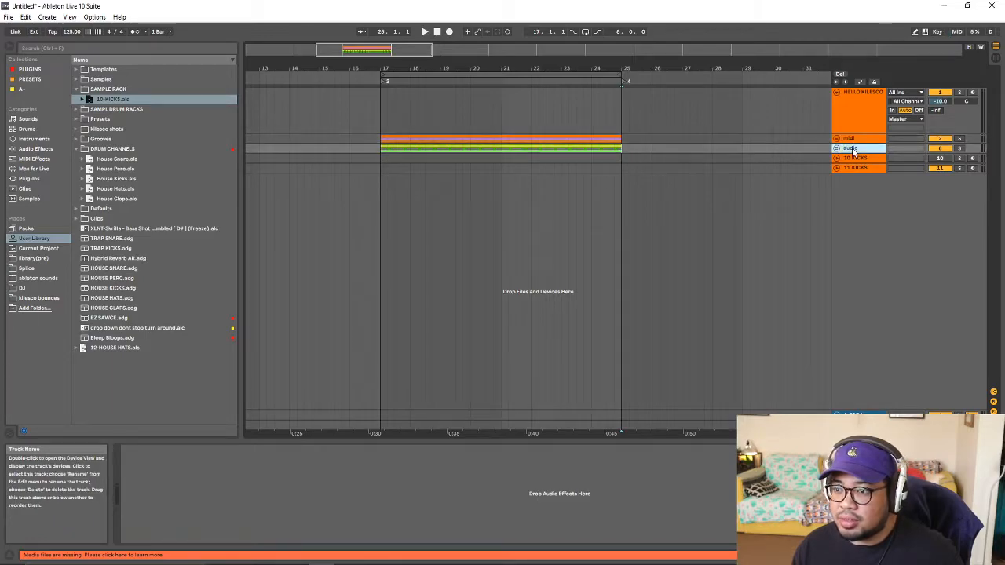
pyautogui.click(855, 139)
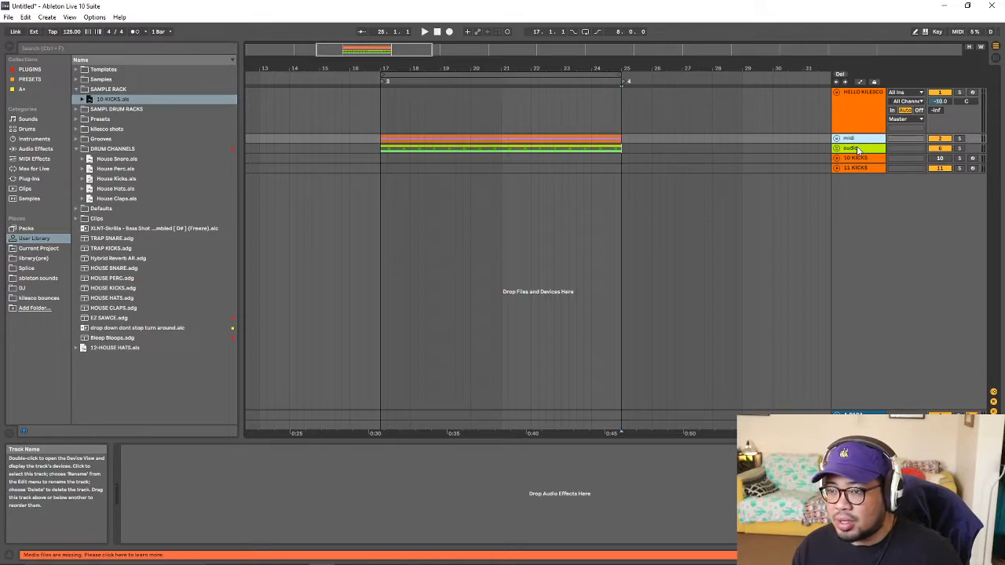
pyautogui.click(858, 149)
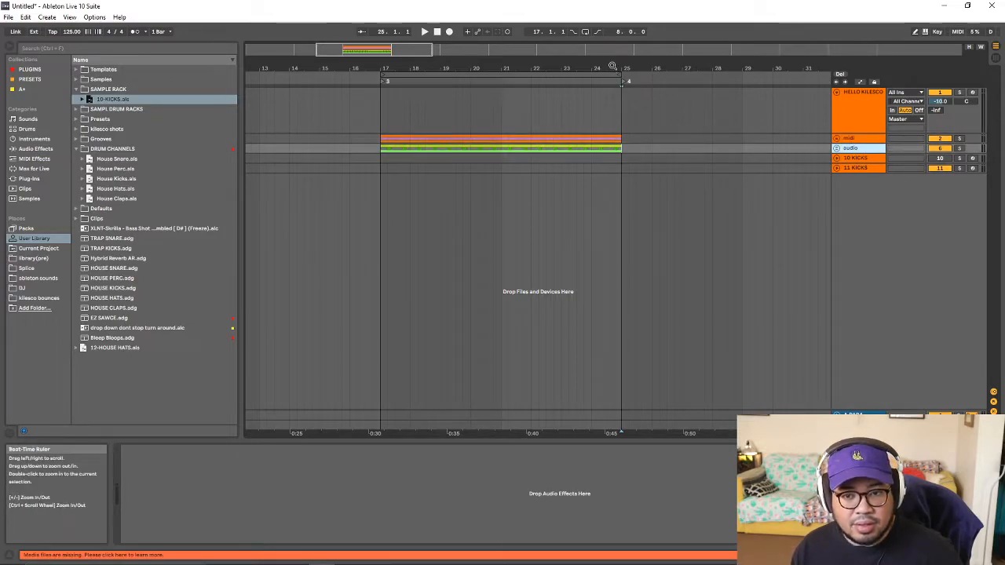
pyautogui.moveTo(612, 66); pyautogui.dragTo(576, 69)
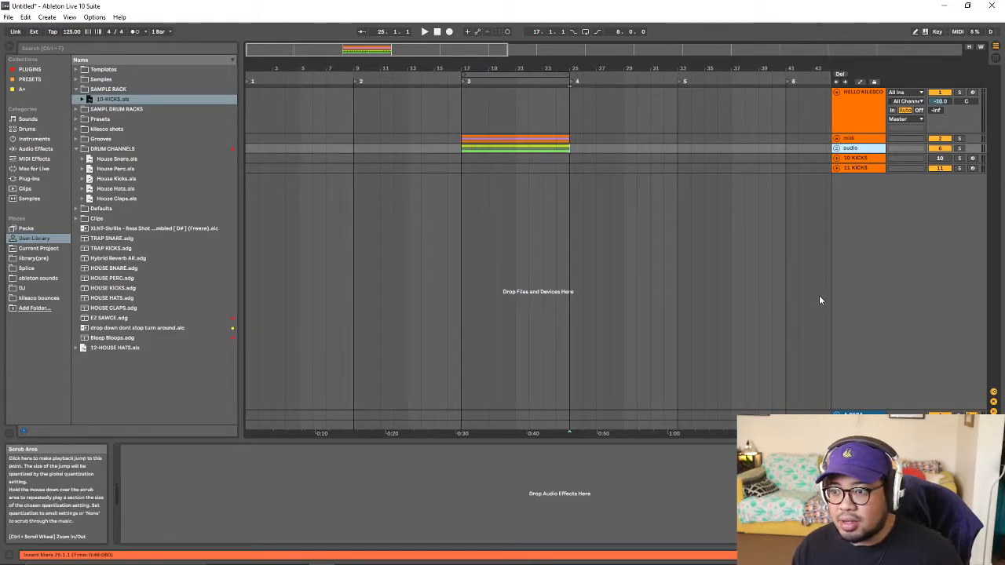
pyautogui.click(718, 274)
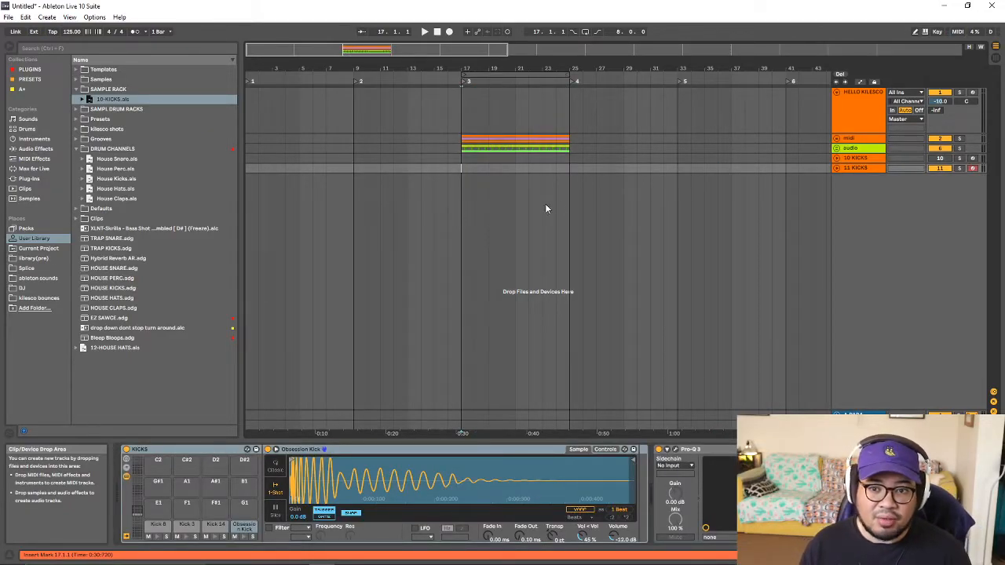
pyautogui.click(566, 160)
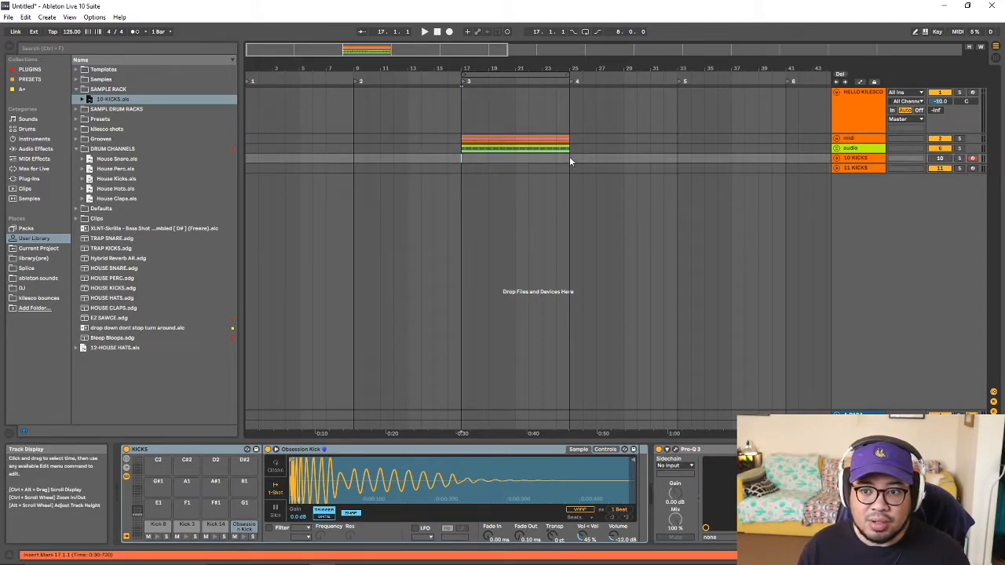
pyautogui.click(462, 149)
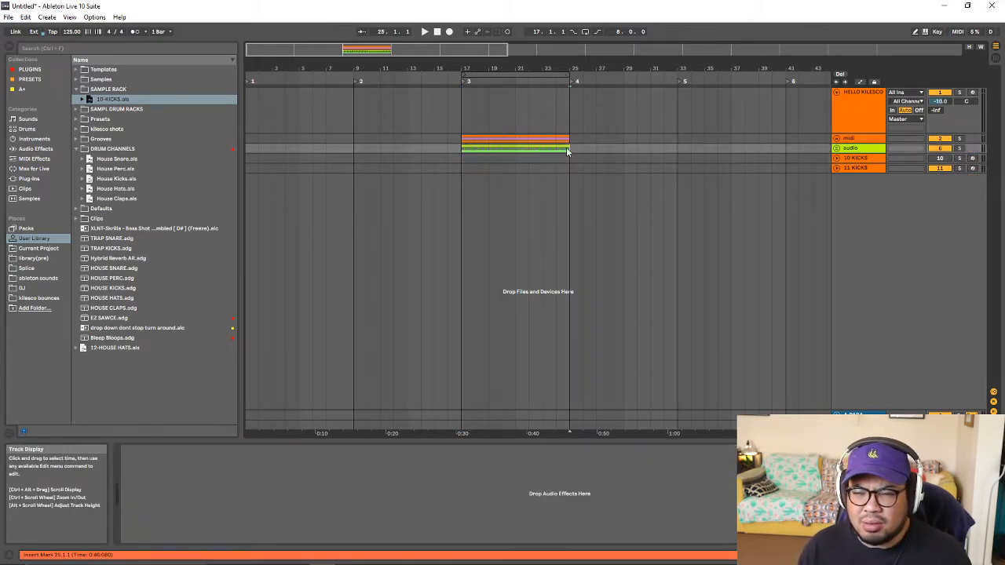
pyautogui.click(499, 141)
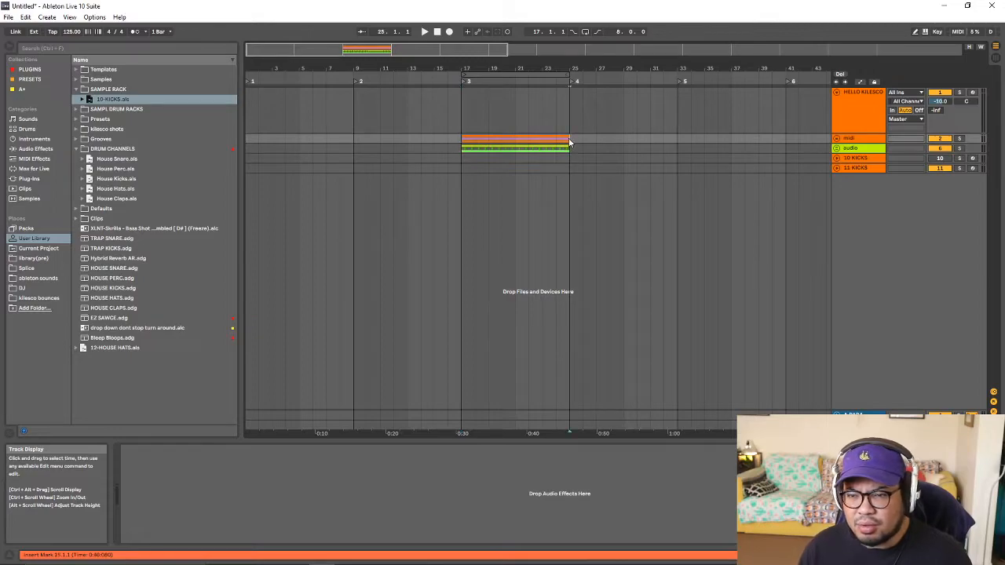
pyautogui.click(569, 157)
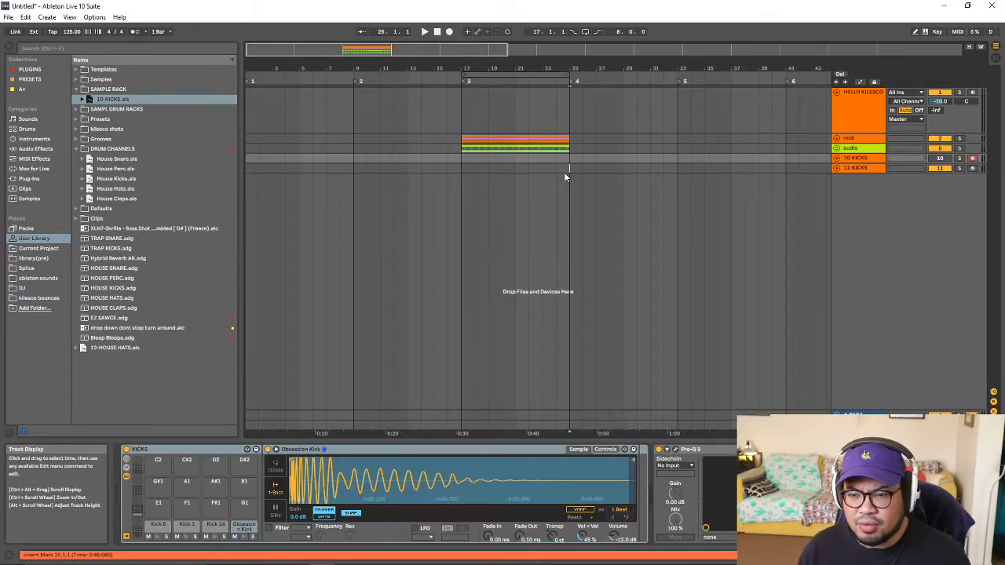
pyautogui.click(461, 163)
pyautogui.click(462, 150)
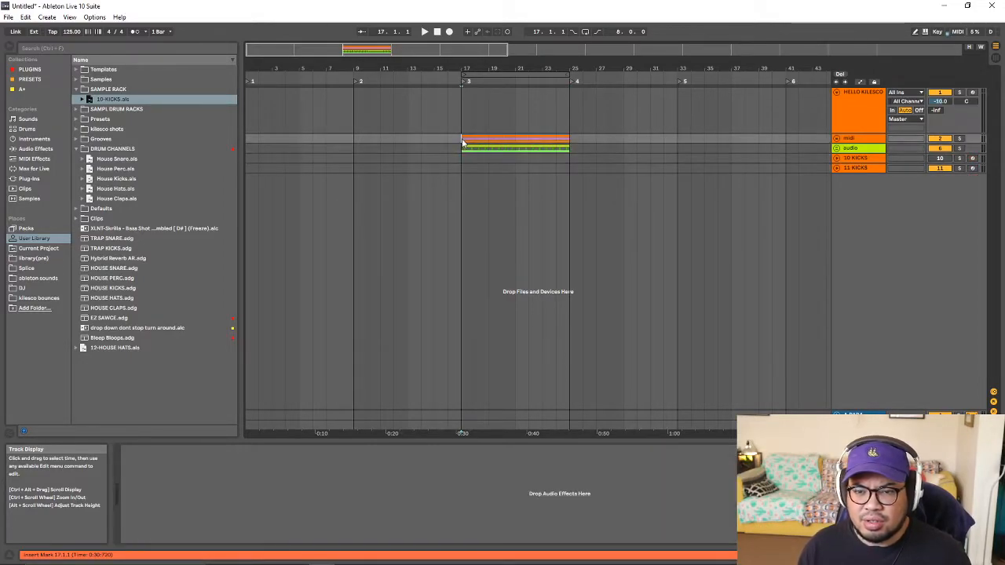
pyautogui.click(479, 161)
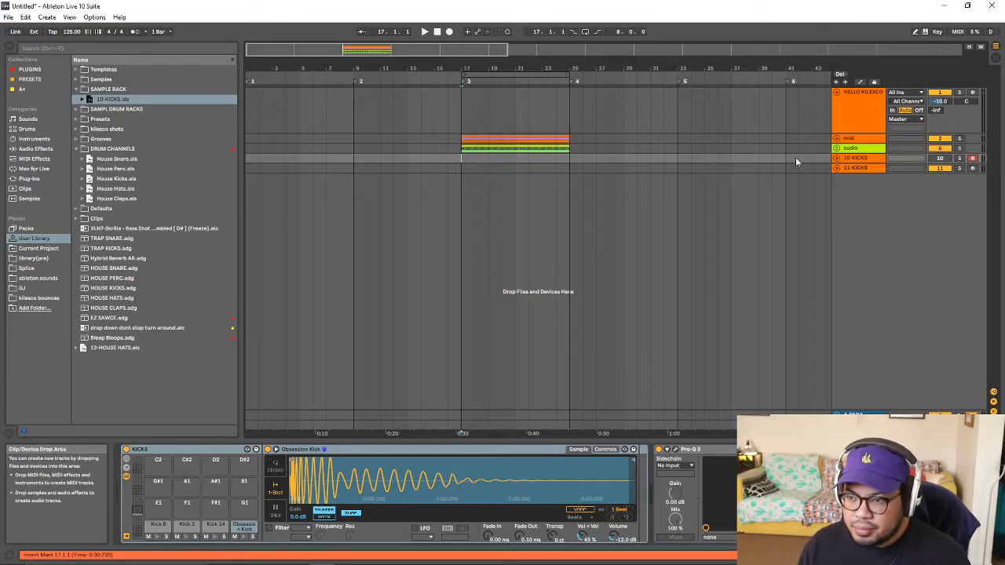
# - Expand the audio group to inspect its kick, snare and open hat clips, and fold it again
pyautogui.click(837, 148)
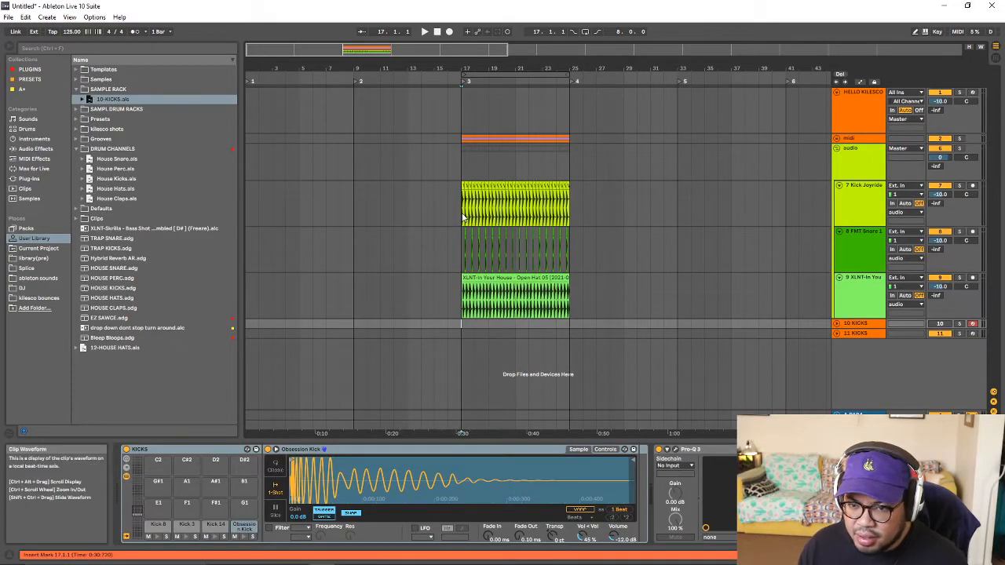
pyautogui.moveTo(461, 212); pyautogui.dragTo(570, 311)
pyautogui.click(575, 307)
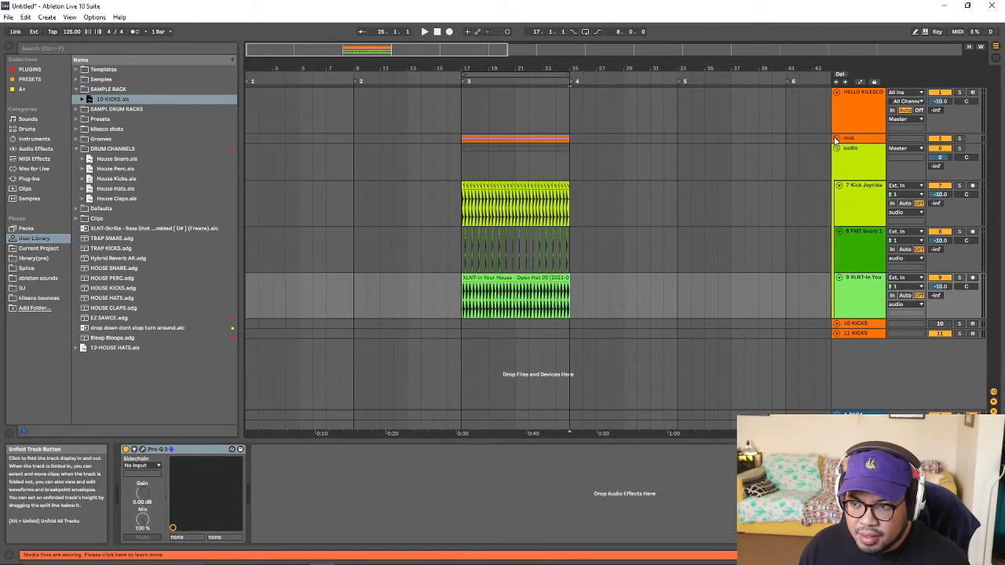
pyautogui.click(836, 149)
# - Unfold the midi group to review its house snare, kick and hats tracks, and leave it collapsed
pyautogui.click(837, 138)
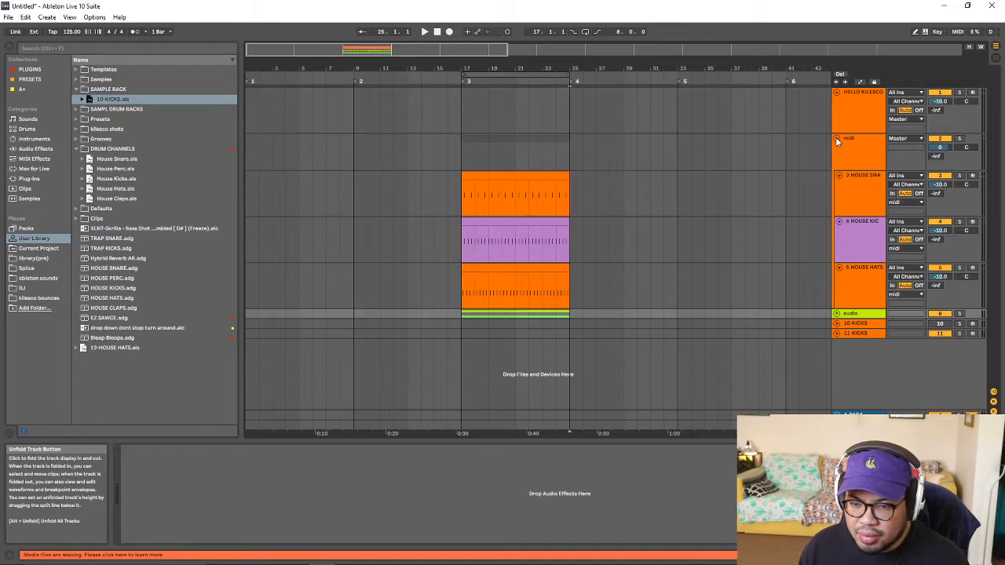
pyautogui.click(836, 139)
pyautogui.doubleClick(837, 139)
pyautogui.click(836, 139)
pyautogui.click(837, 139)
pyautogui.click(837, 139)
pyautogui.click(837, 139)
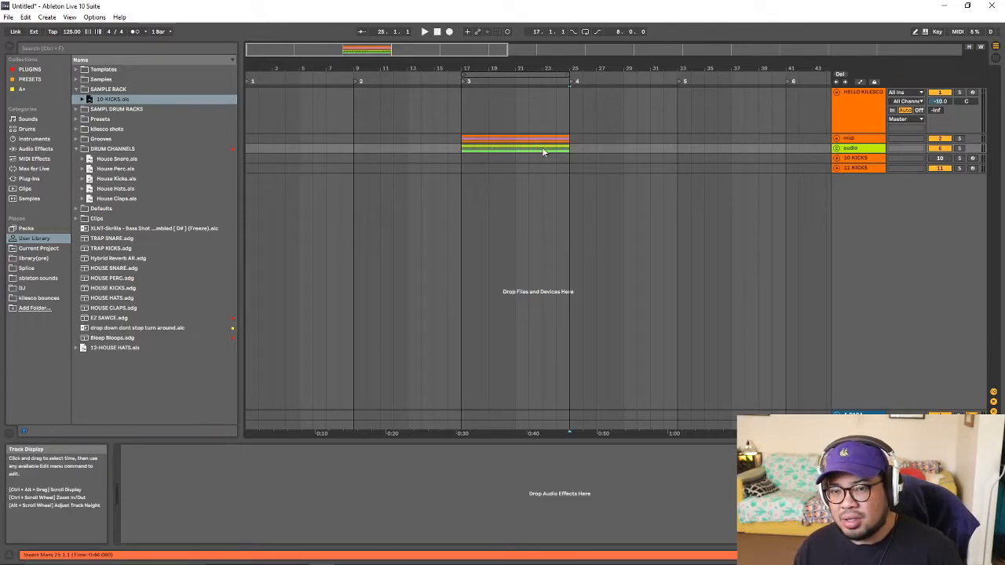
pyautogui.moveTo(491, 67); pyautogui.dragTo(493, 110)
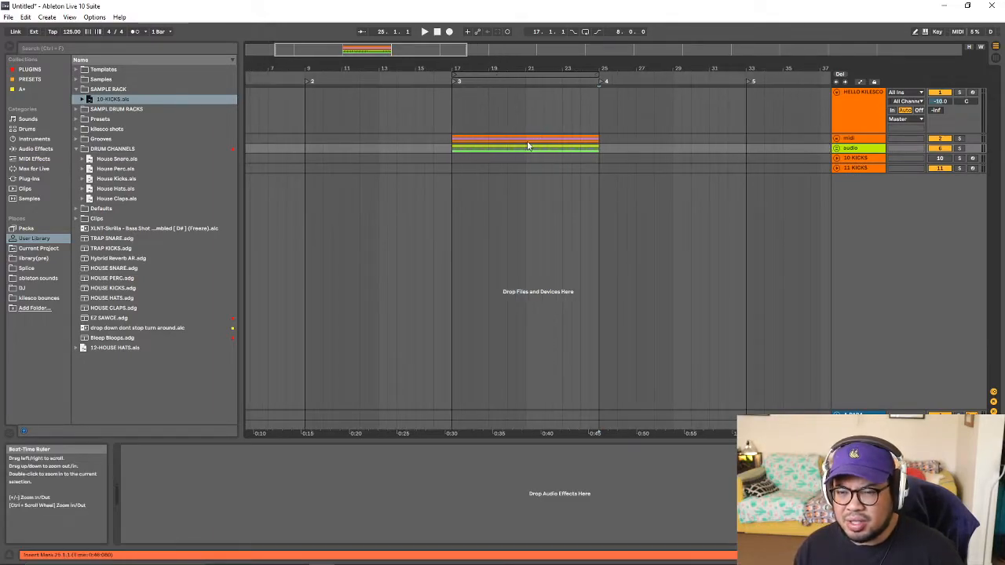
pyautogui.click(451, 116)
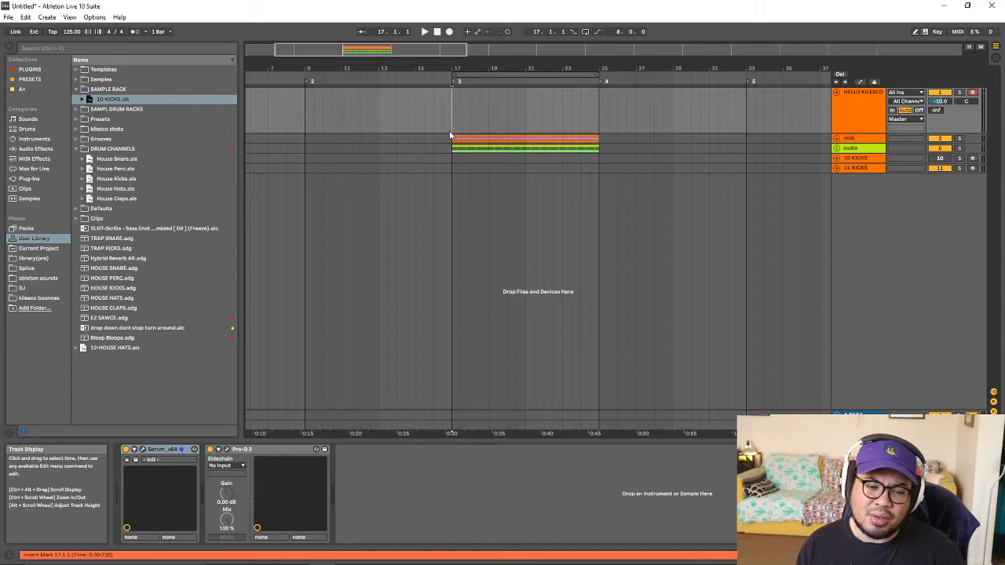
pyautogui.click(452, 138)
pyautogui.moveTo(596, 141); pyautogui.dragTo(460, 153)
pyautogui.moveTo(598, 158); pyautogui.dragTo(454, 168)
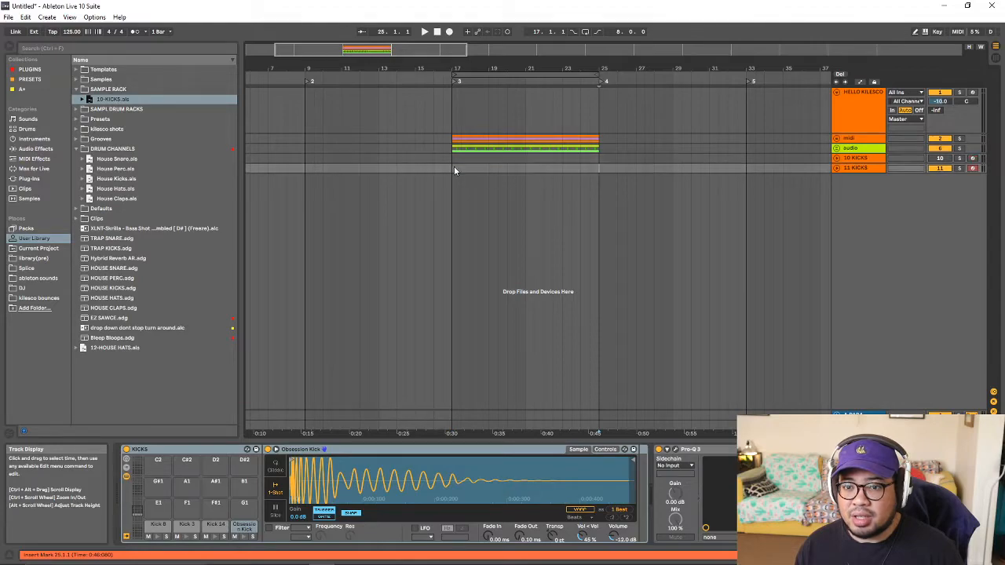
pyautogui.click(534, 159)
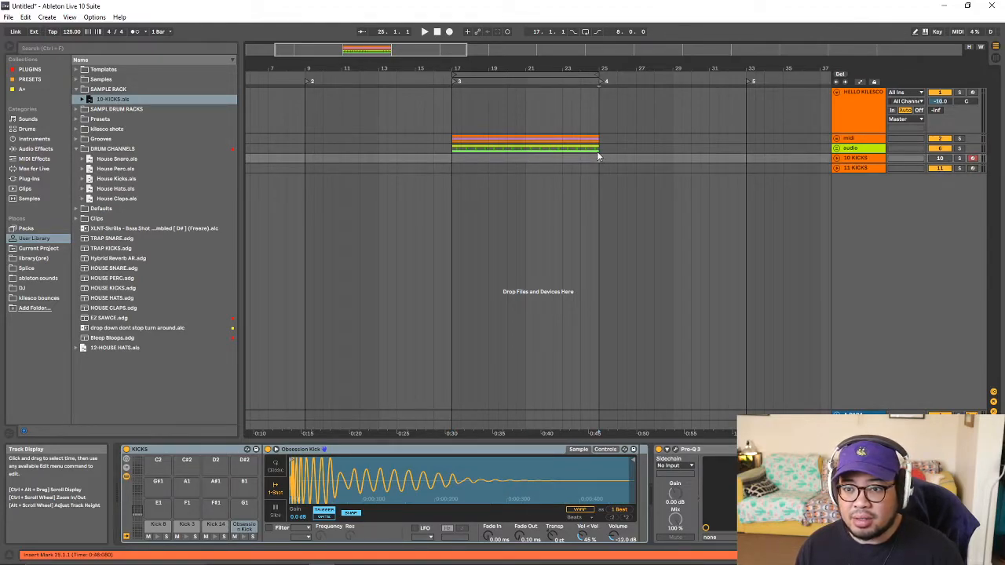
pyautogui.click(445, 147)
pyautogui.moveTo(453, 143); pyautogui.dragTo(453, 151)
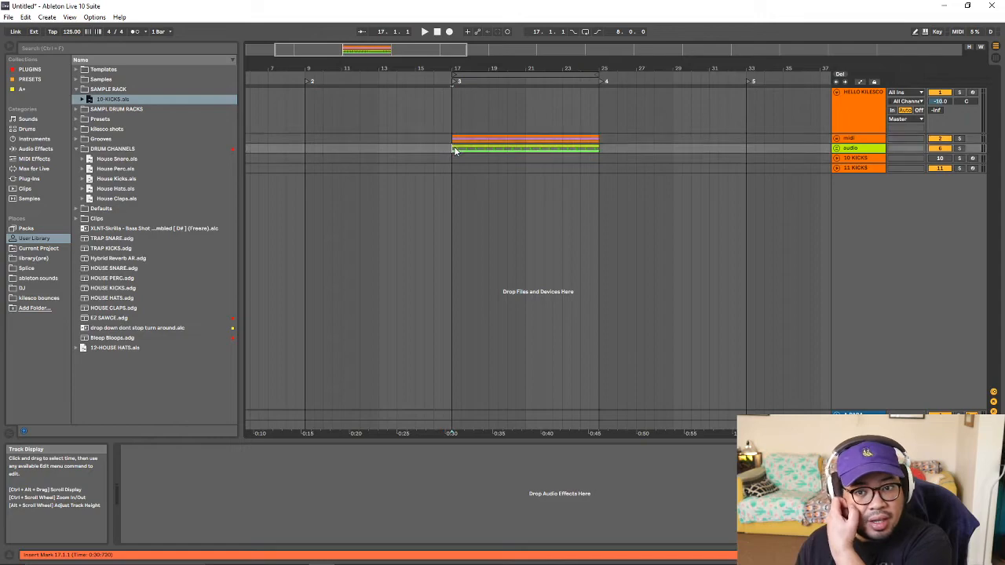
pyautogui.click(599, 142)
pyautogui.click(598, 148)
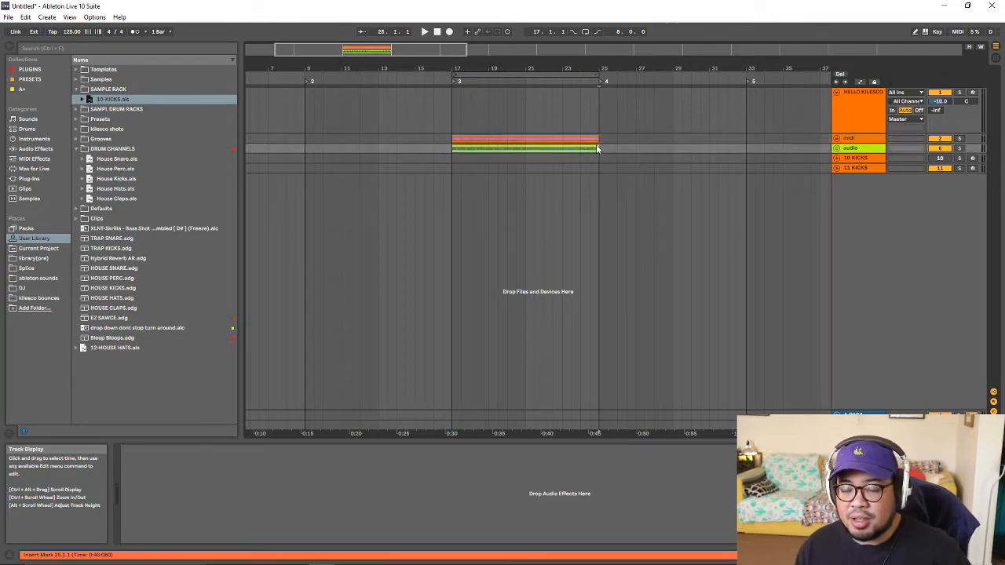